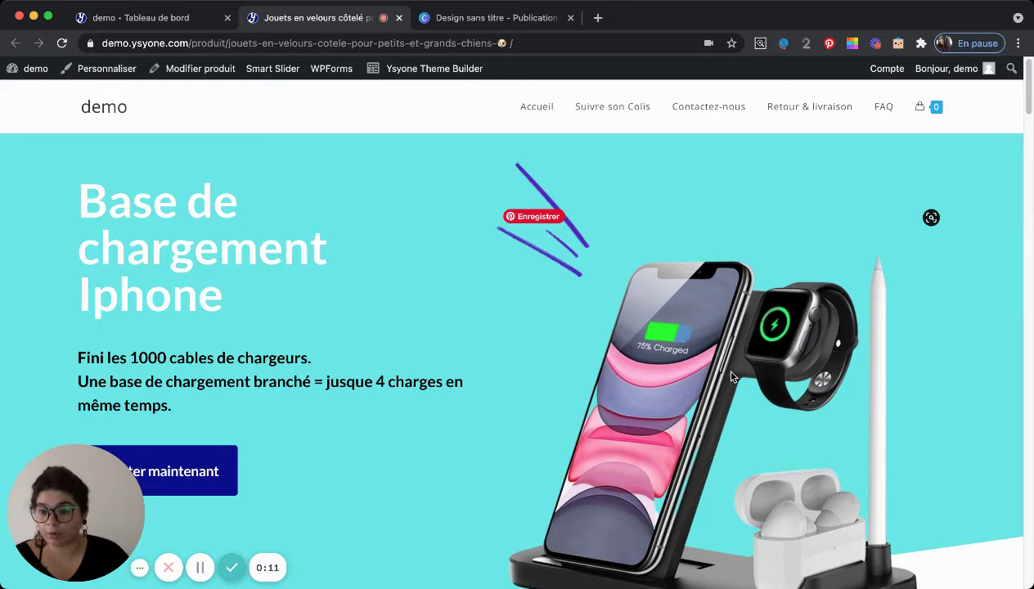
- Examine the published product page, from the hero banner and purchase options through the description sections to the customer reviews
scroll(730, 373, down, 10)
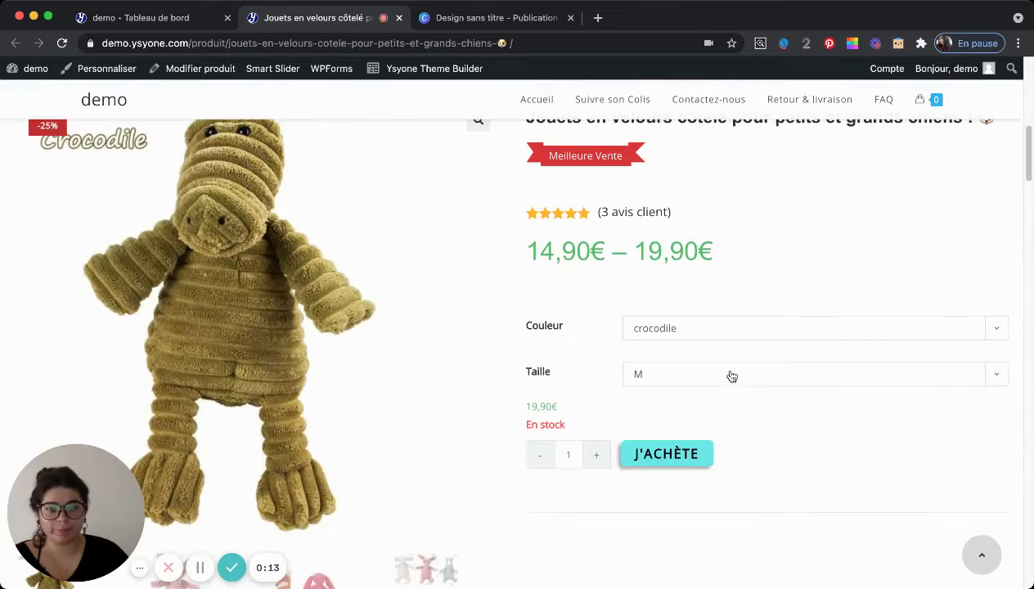
scroll(642, 378, up, 2)
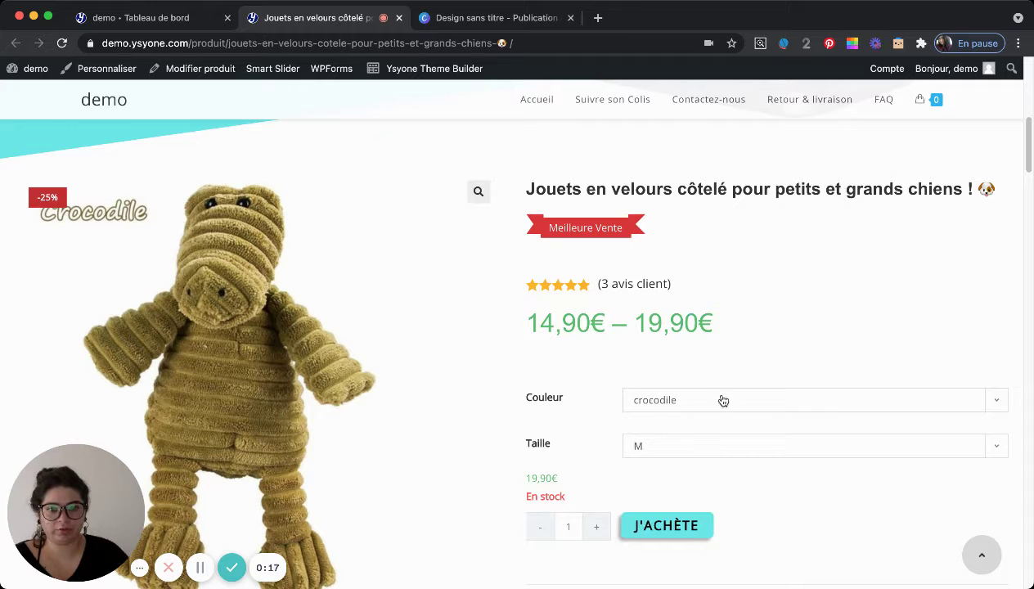
scroll(754, 360, down, 10)
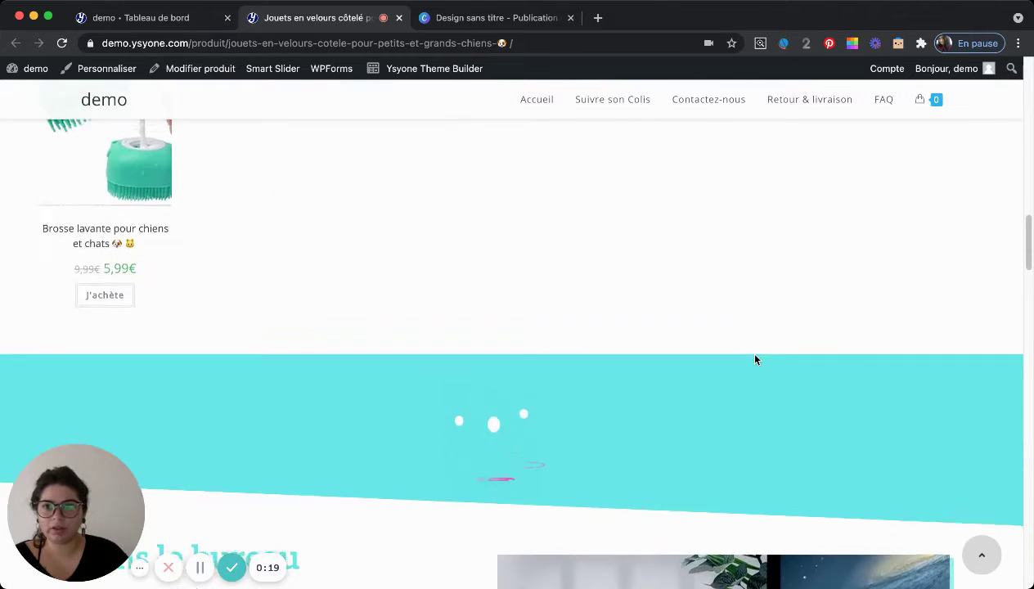
scroll(237, 359, up, 3)
scroll(589, 369, down, 6)
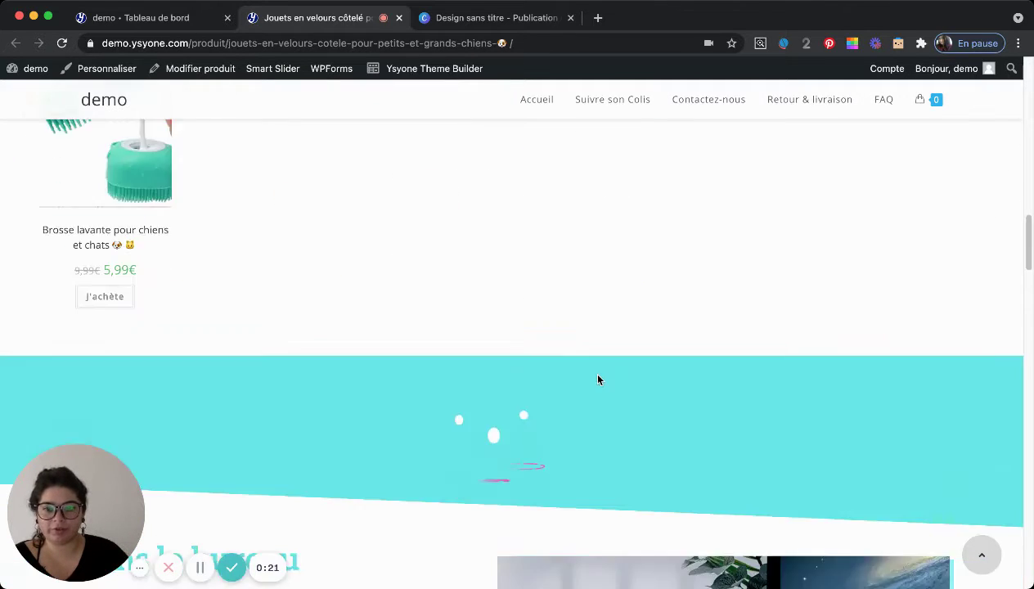
scroll(590, 370, down, 2)
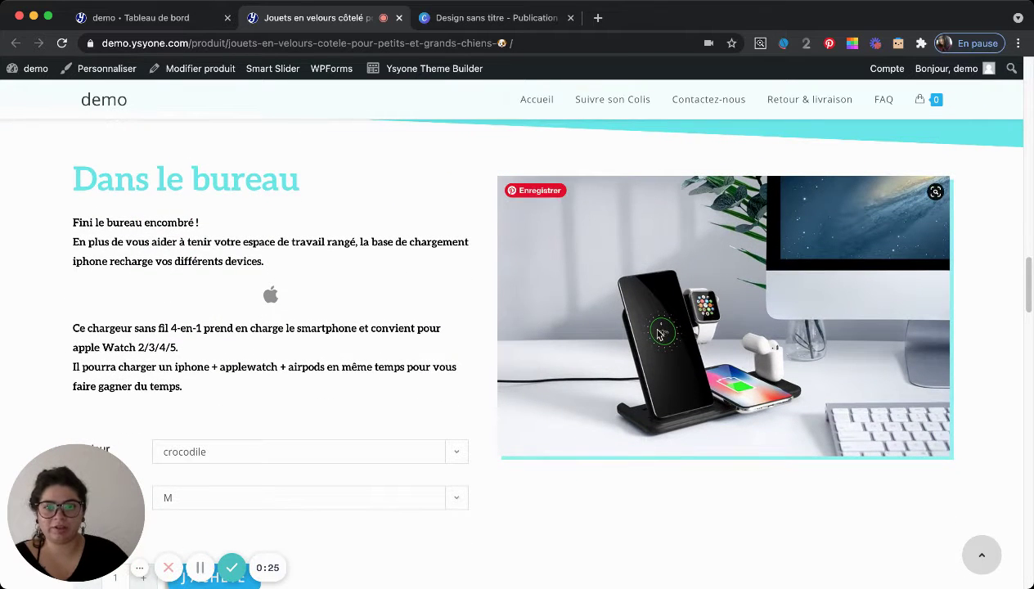
scroll(442, 348, down, 1)
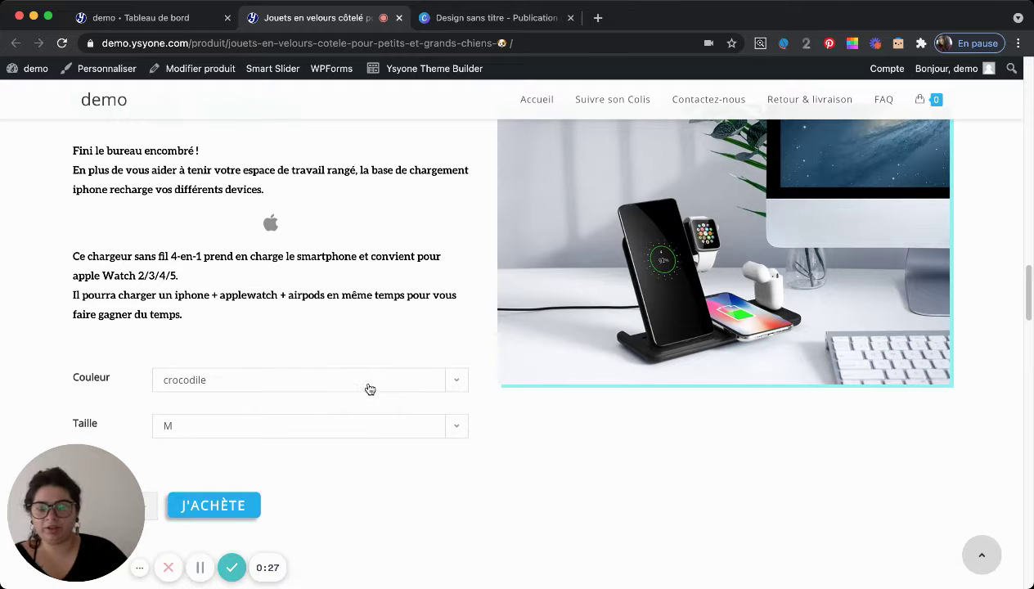
scroll(240, 417, down, 3)
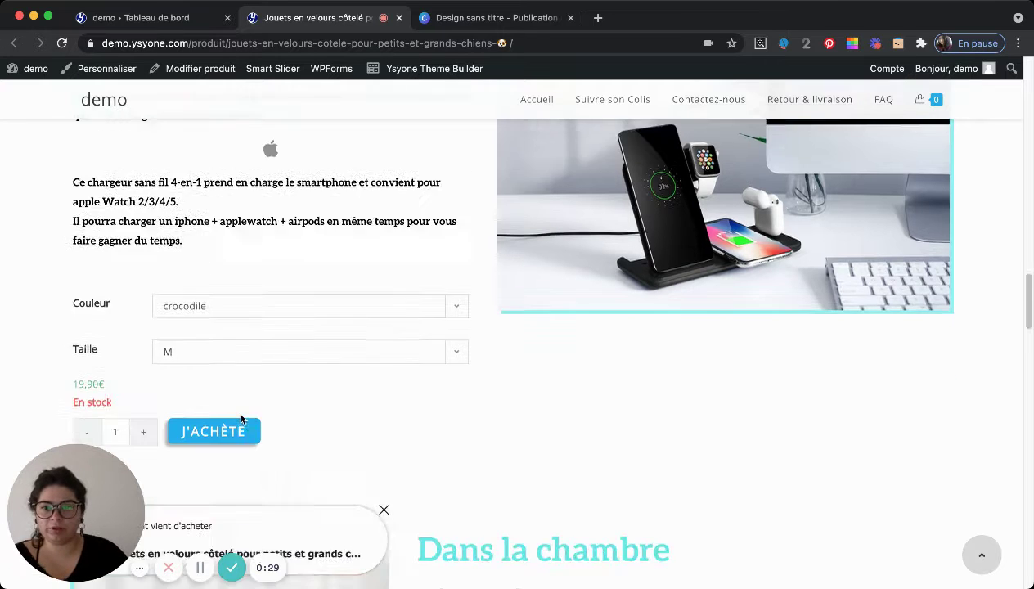
scroll(365, 380, up, 20)
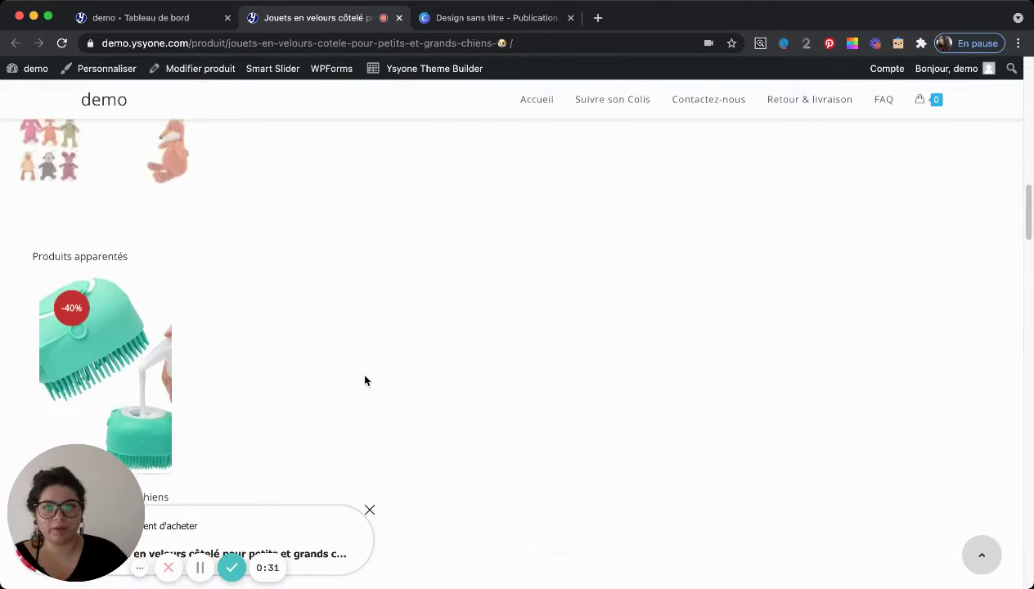
scroll(364, 380, down, 20)
scroll(365, 380, down, 10)
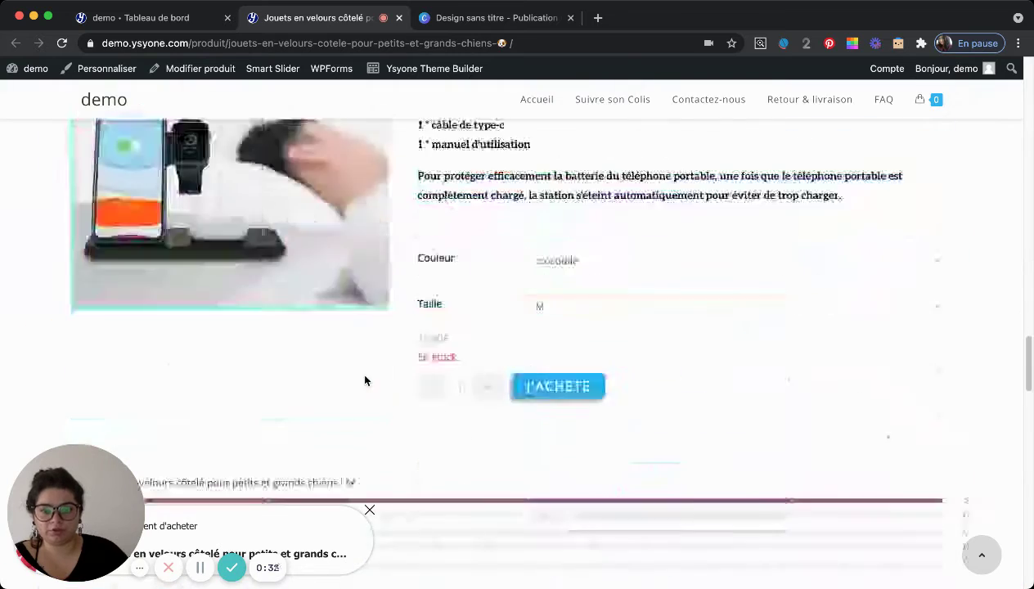
scroll(364, 380, up, 5)
scroll(365, 381, up, 8)
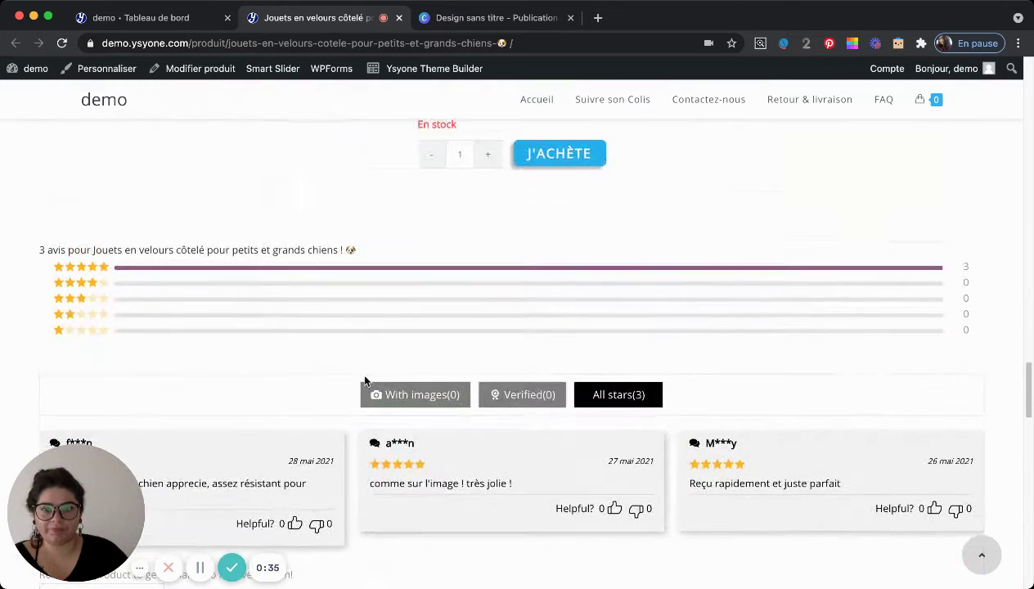
scroll(364, 380, up, 20)
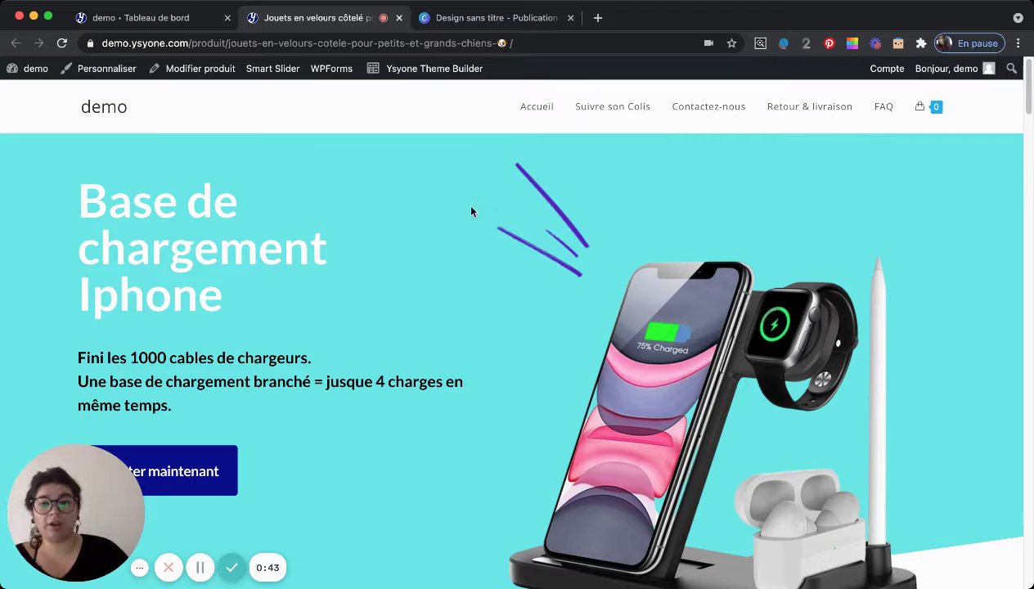
- Open the Page Produits layout in the Ysyone Theme Builder and decline the guided tour
mouse_move(403, 75)
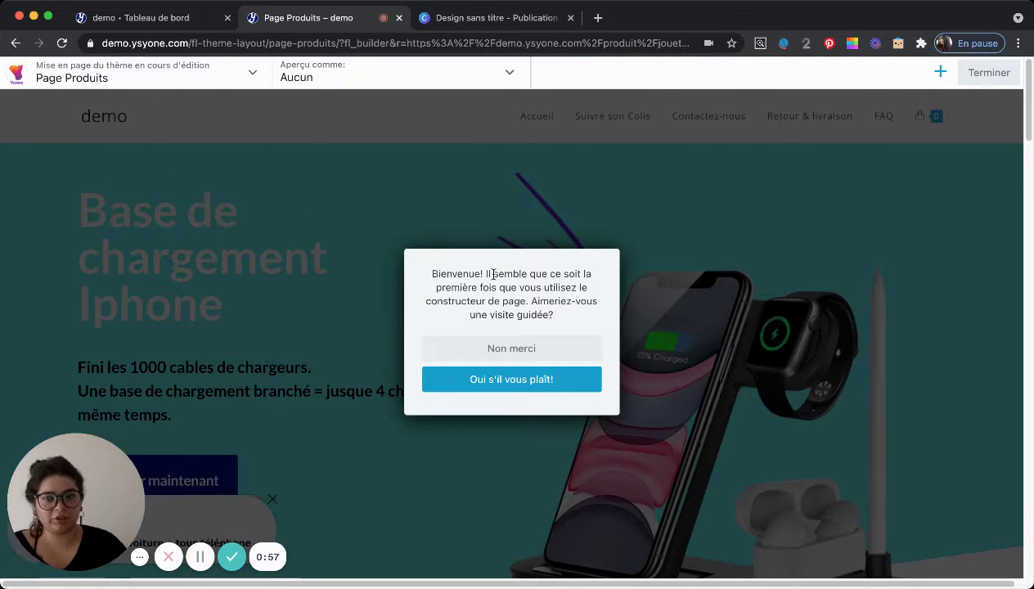
drag(431, 273, 570, 313)
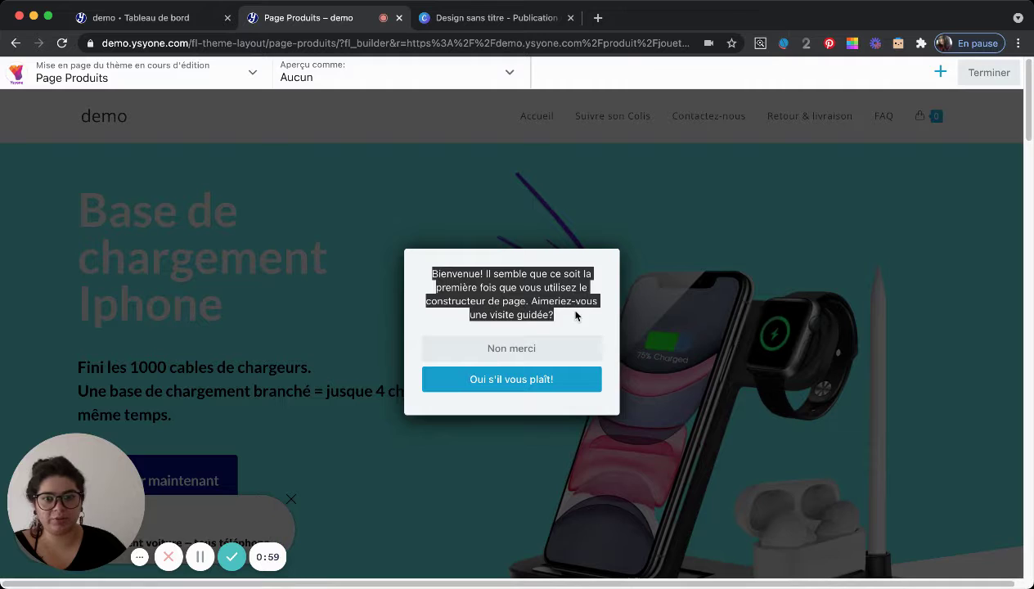
click(572, 315)
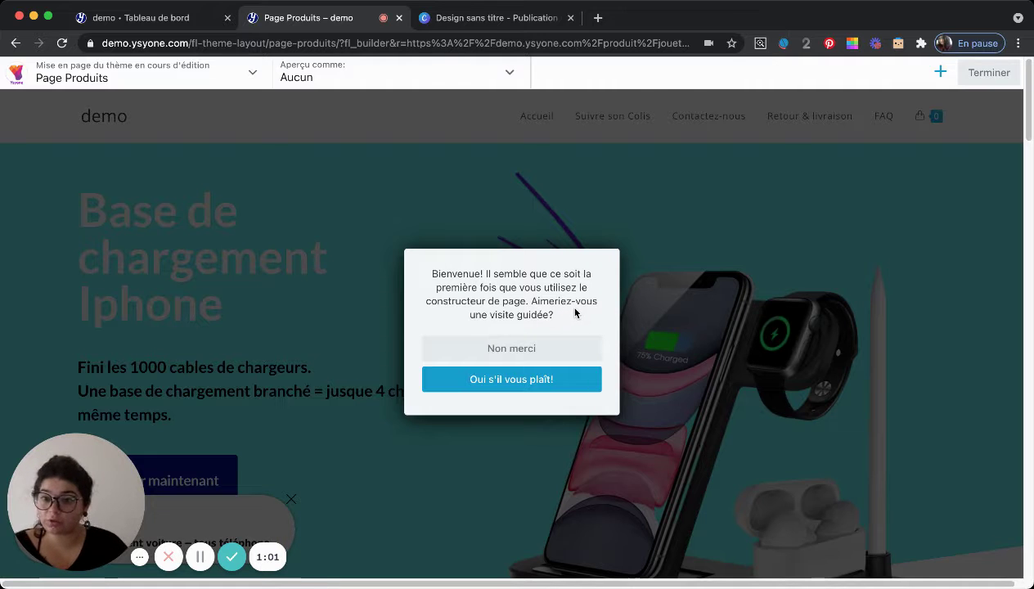
click(544, 349)
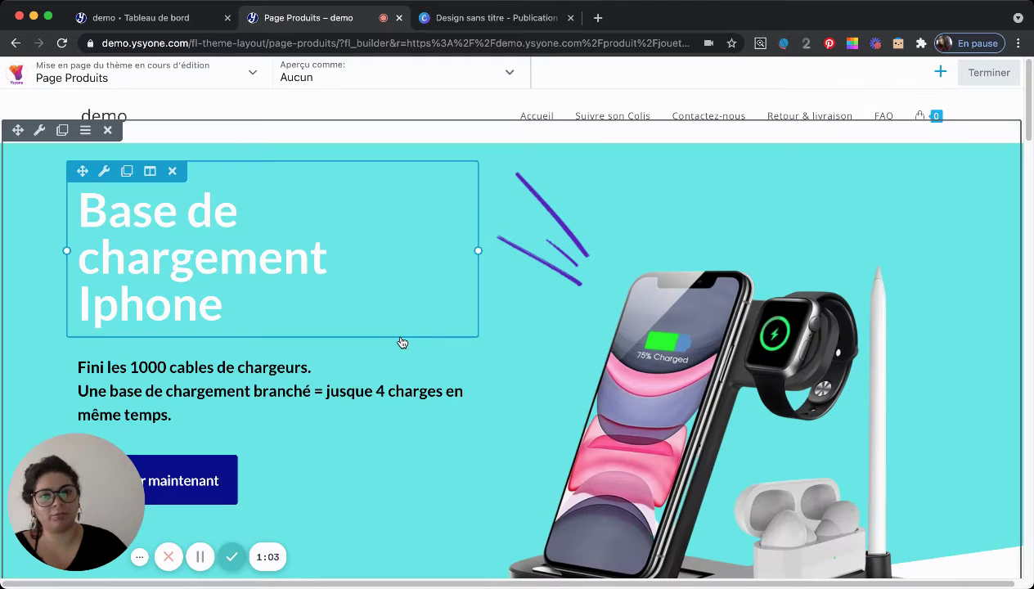
- Preview the layout with the product "Jouets en velours côtelé pour petits et grands chiens !"
scroll(602, 295, down, 10)
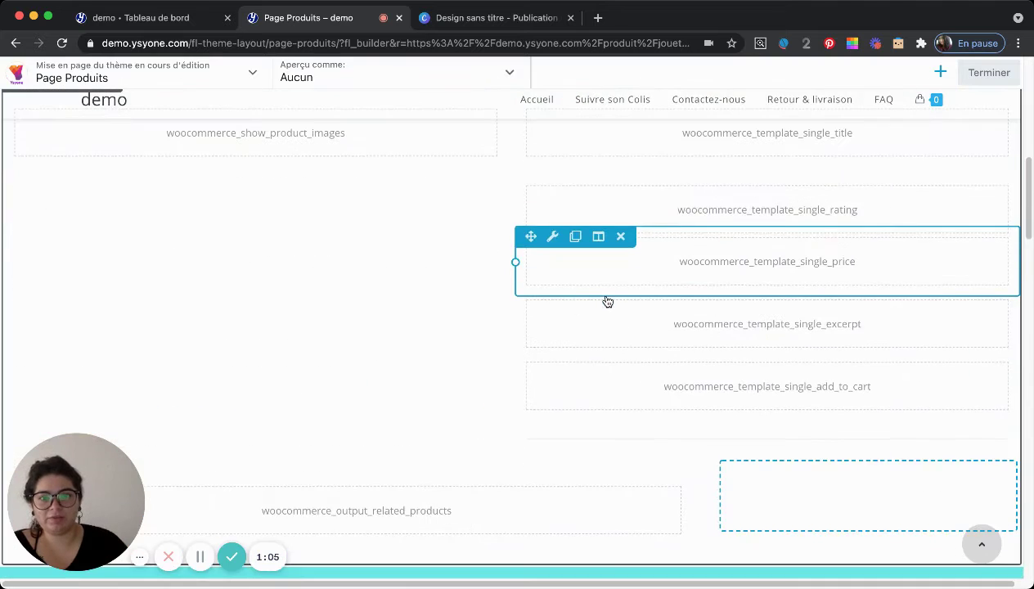
scroll(607, 302, down, 3)
scroll(607, 302, up, 4)
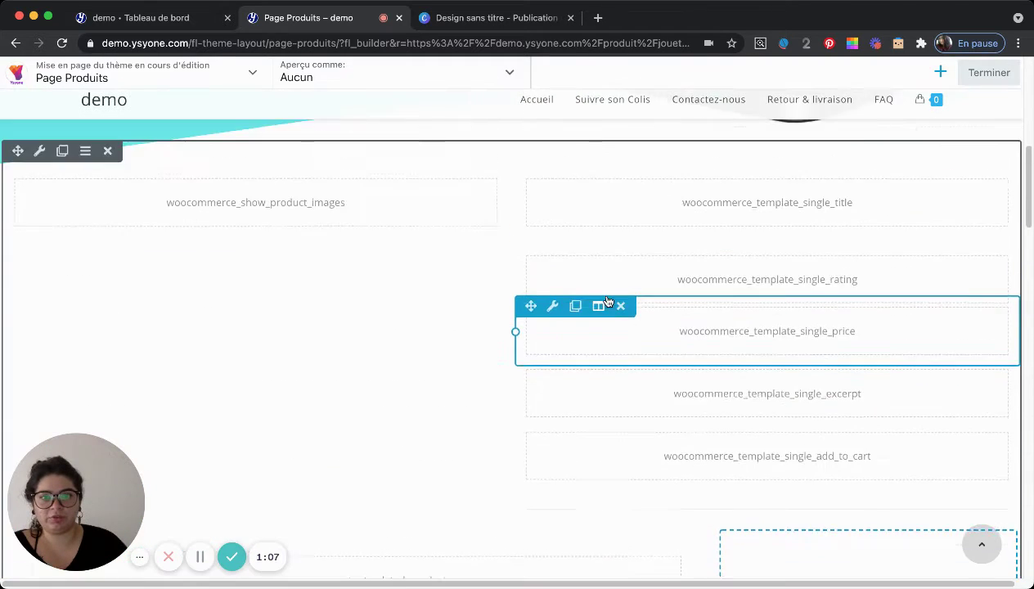
scroll(608, 302, up, 1)
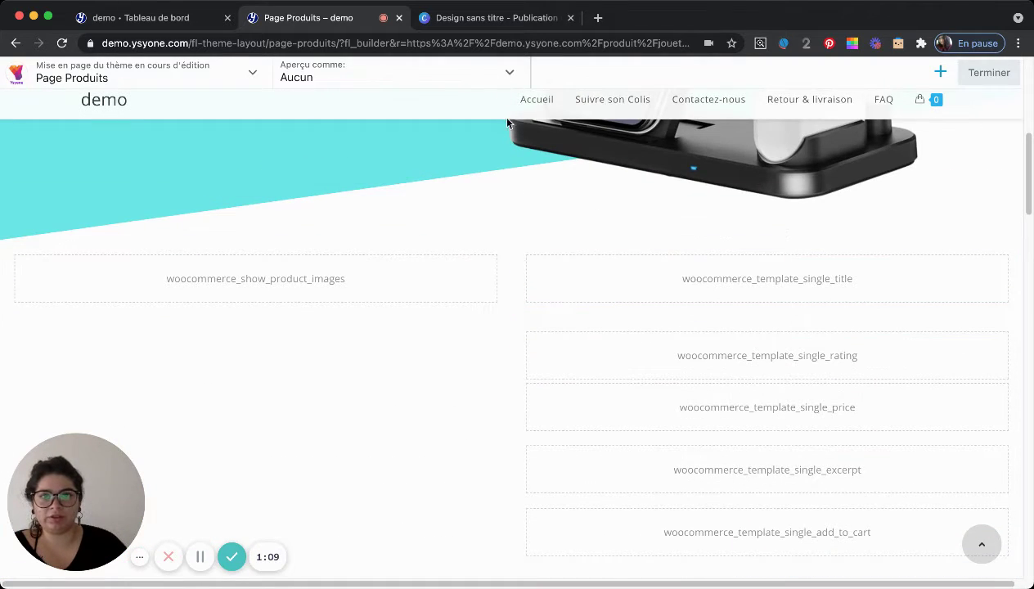
click(510, 76)
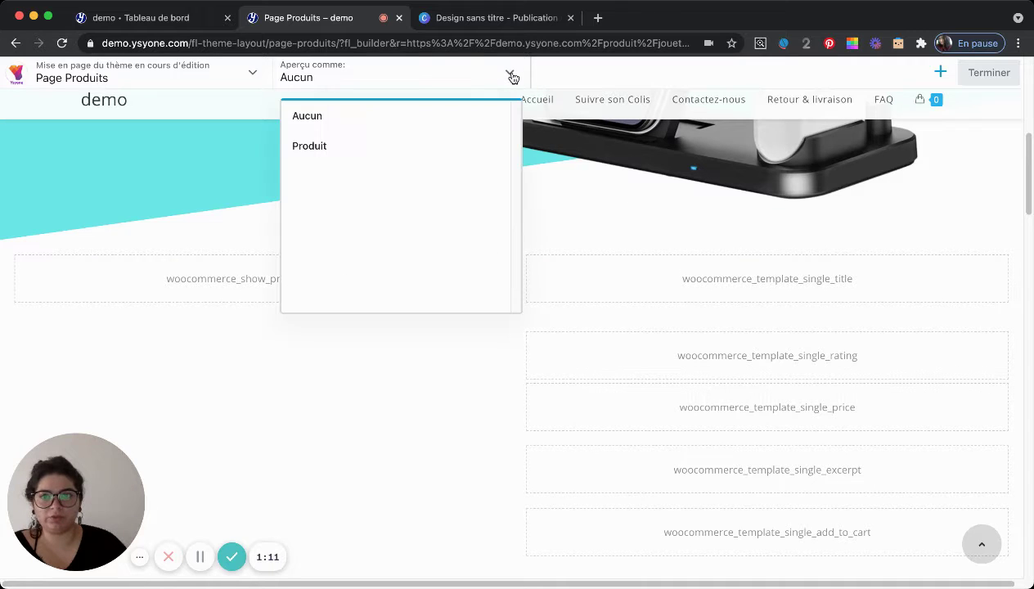
click(510, 76)
click(510, 76)
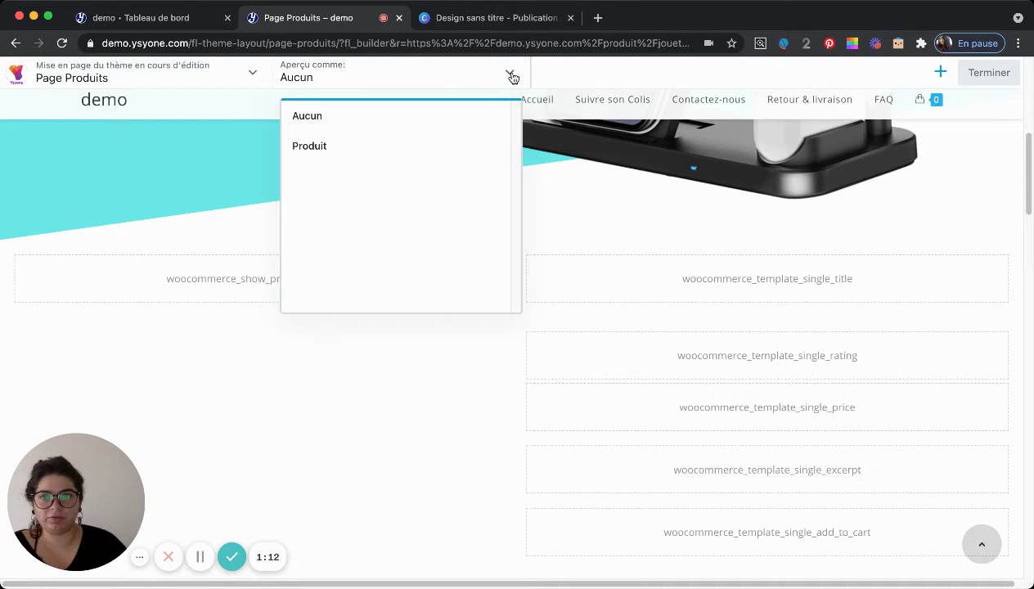
click(328, 145)
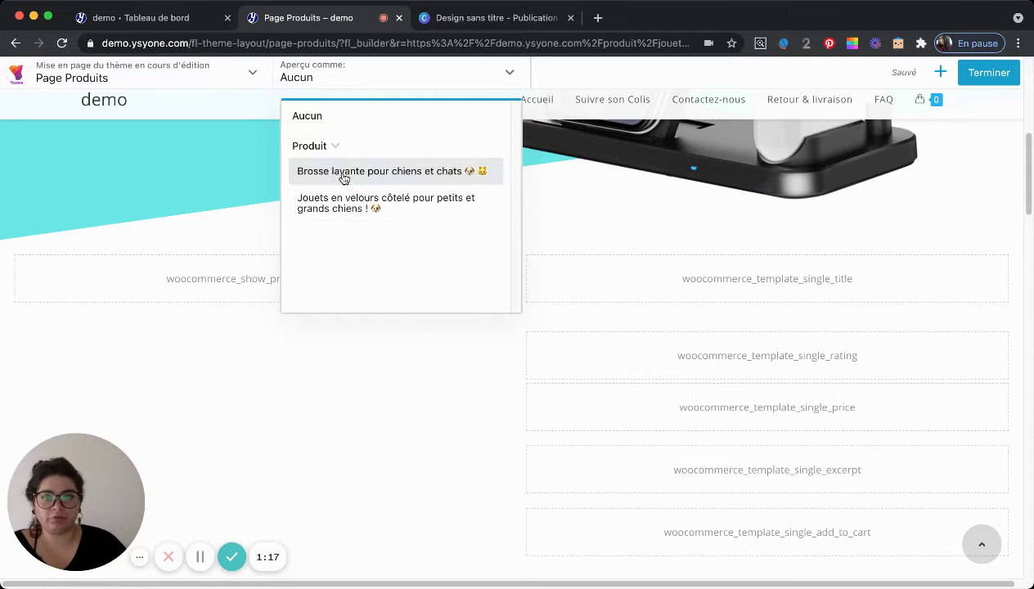
click(330, 208)
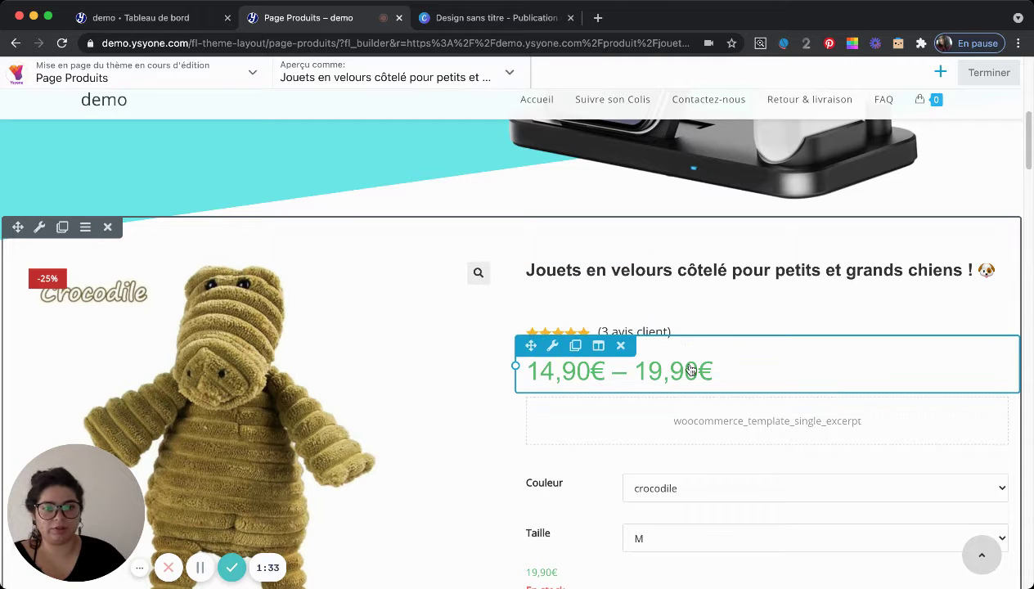
- Open the corduroy dog toy product for editing from the store dashboard and examine its description fields
scroll(573, 333, down, 2)
scroll(588, 336, down, 2)
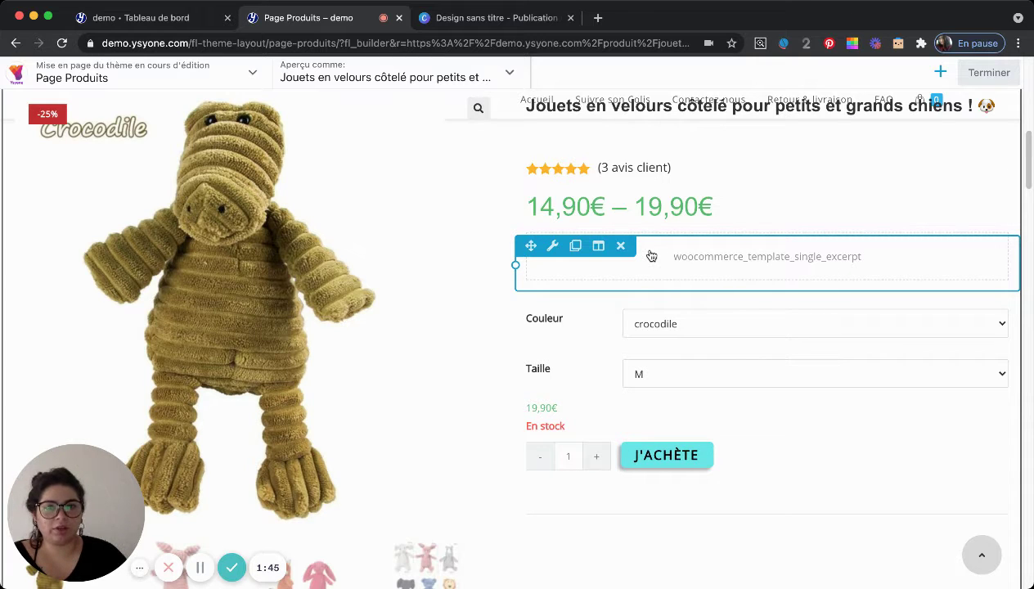
click(159, 16)
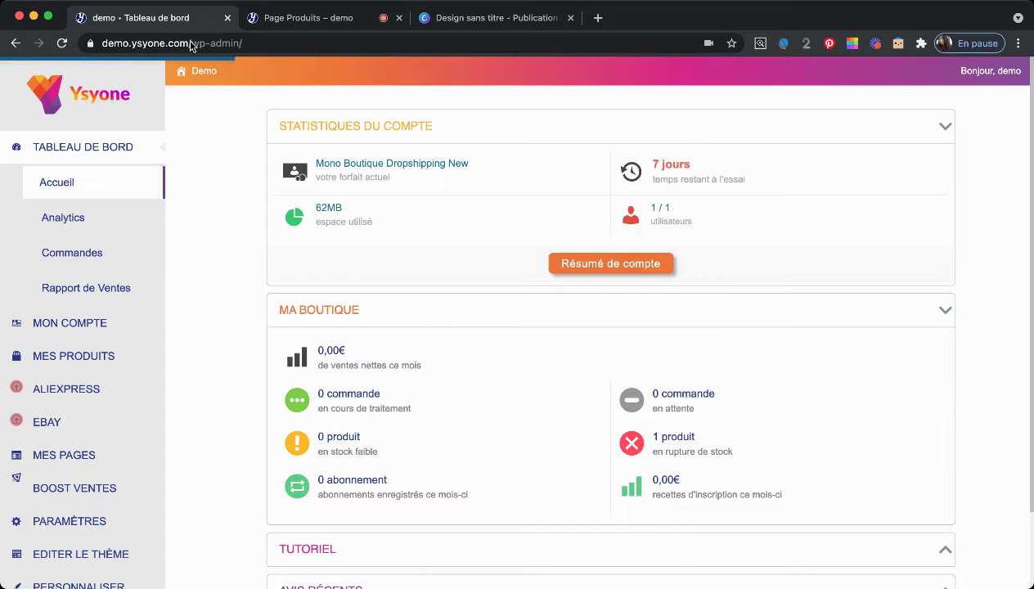
click(117, 367)
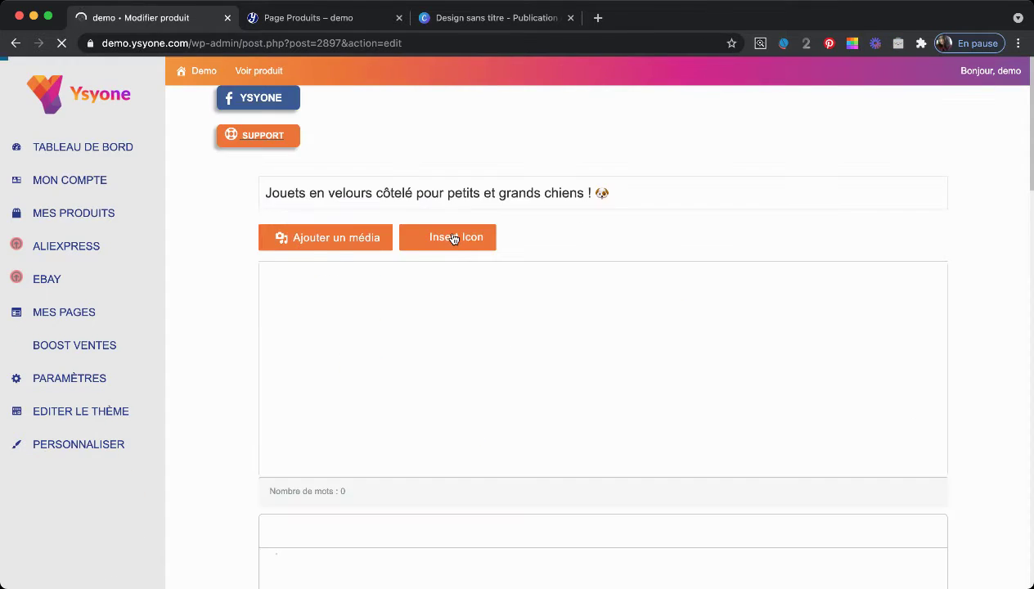
scroll(454, 239, down, 15)
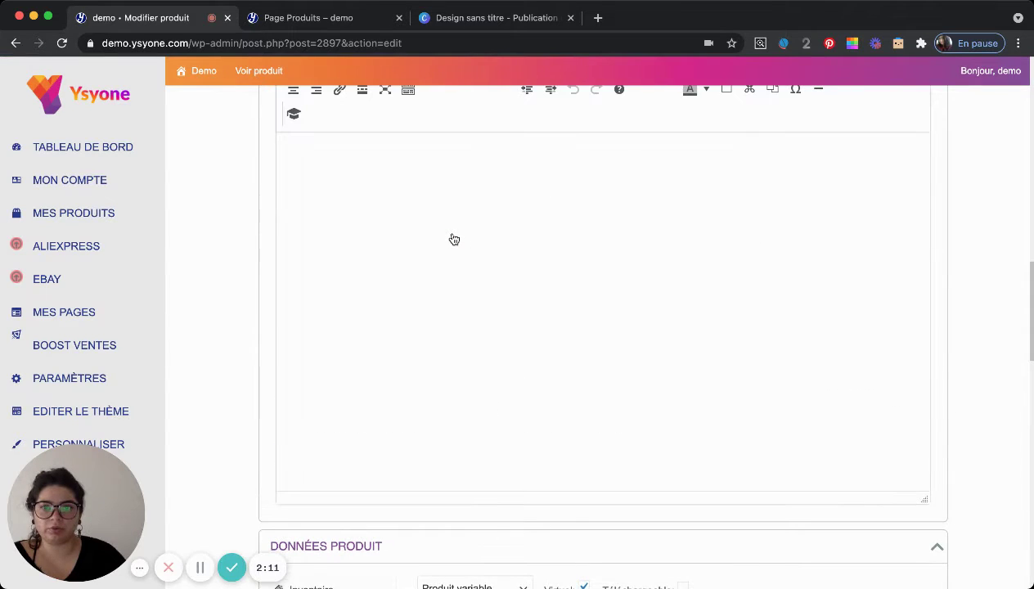
- Return to the Page Produits layout and delete the woocommerce_template_single_excerpt module below the price
click(332, 18)
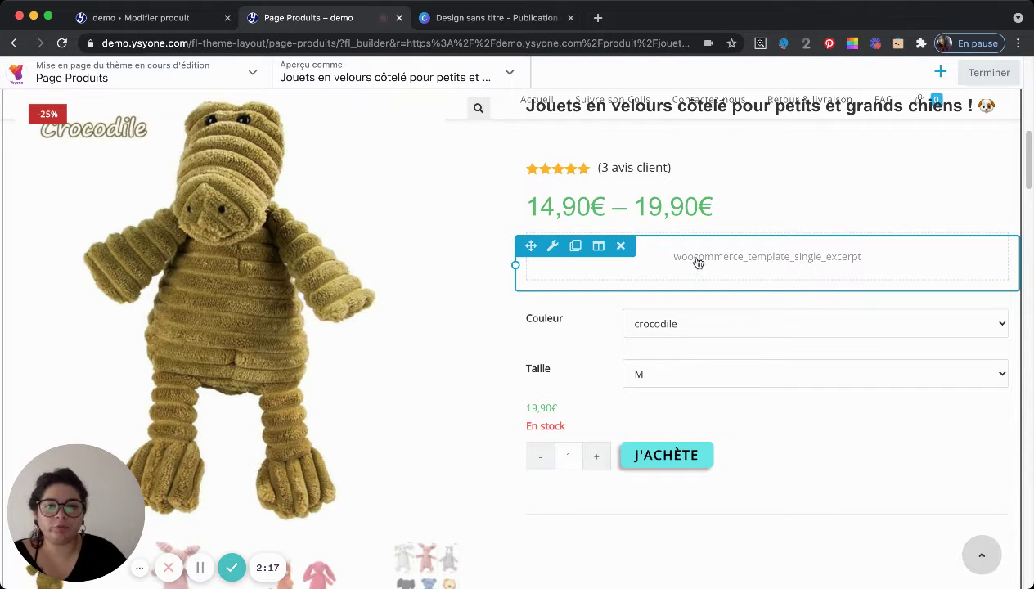
click(621, 245)
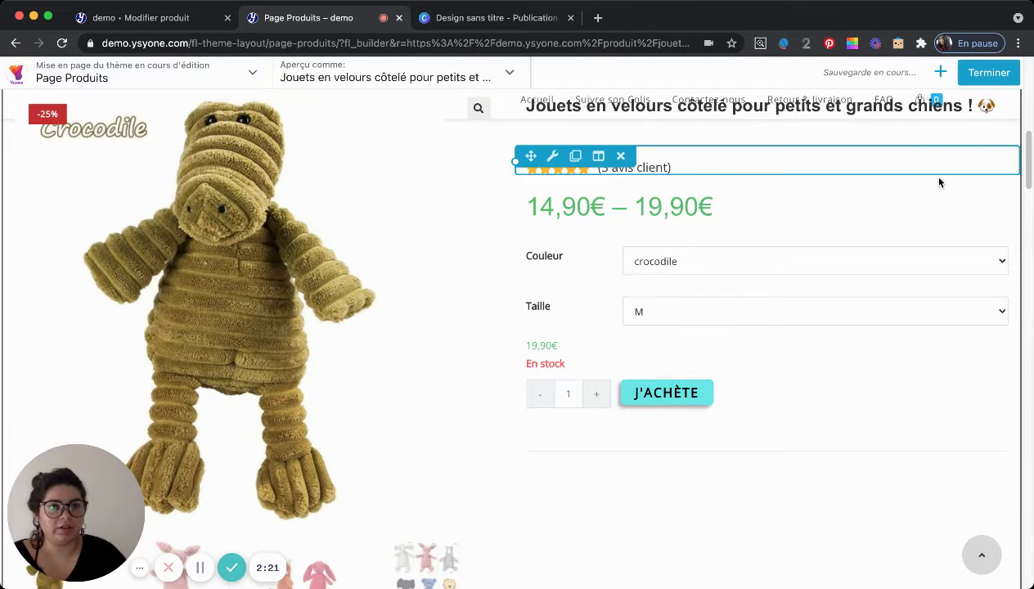
- Add an Éditeur de texte module between the product's rating and its price
click(940, 72)
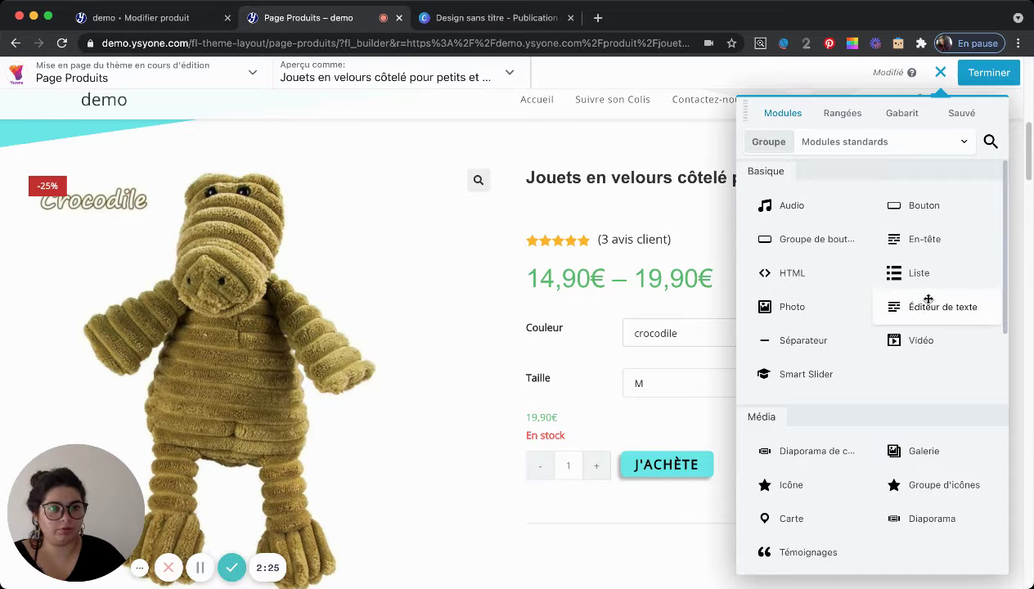
drag(927, 296, 697, 335)
click(939, 71)
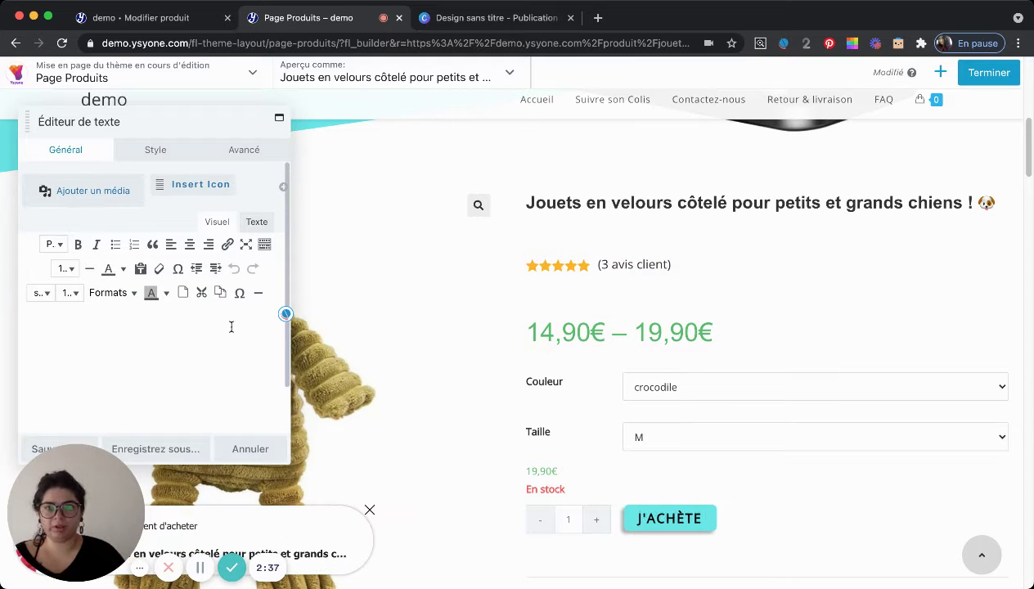
- Enter "Jouet velours pour petit et grand chiens !" as the content of the new text module
text(J)
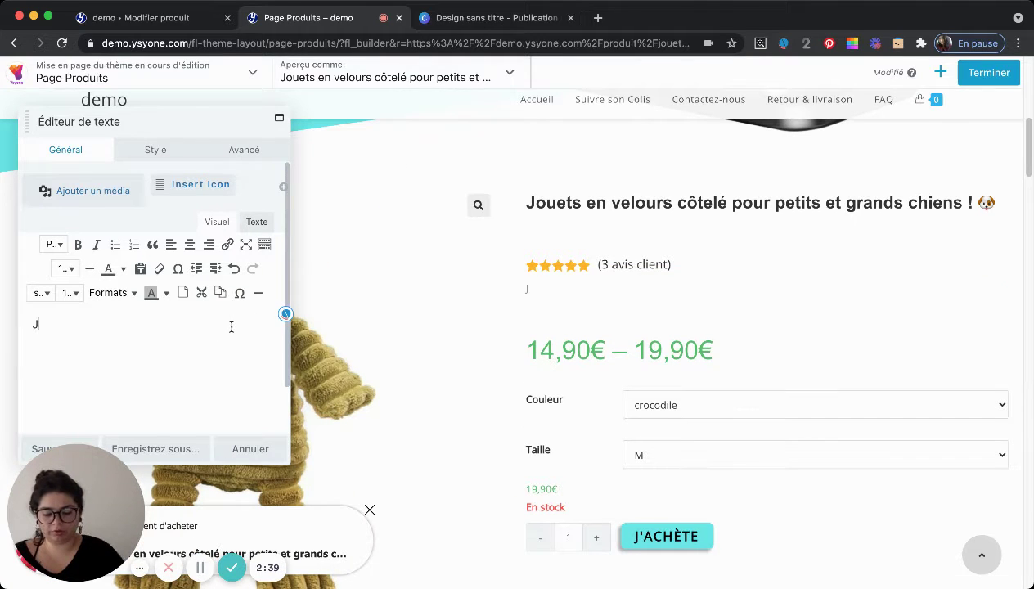
text(ouet velou)
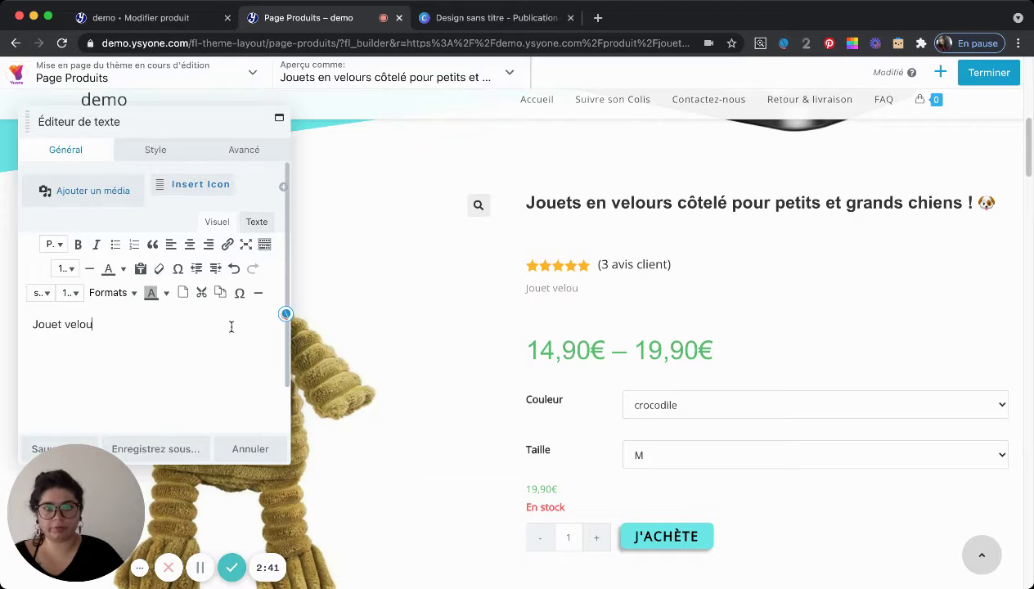
text(rs pour petit e)
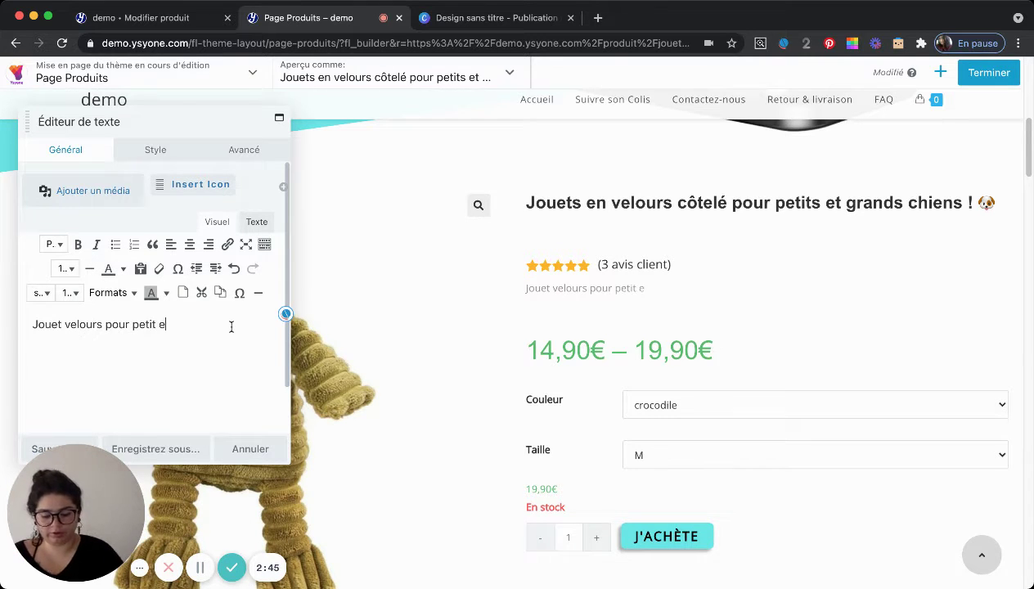
text(t gran)
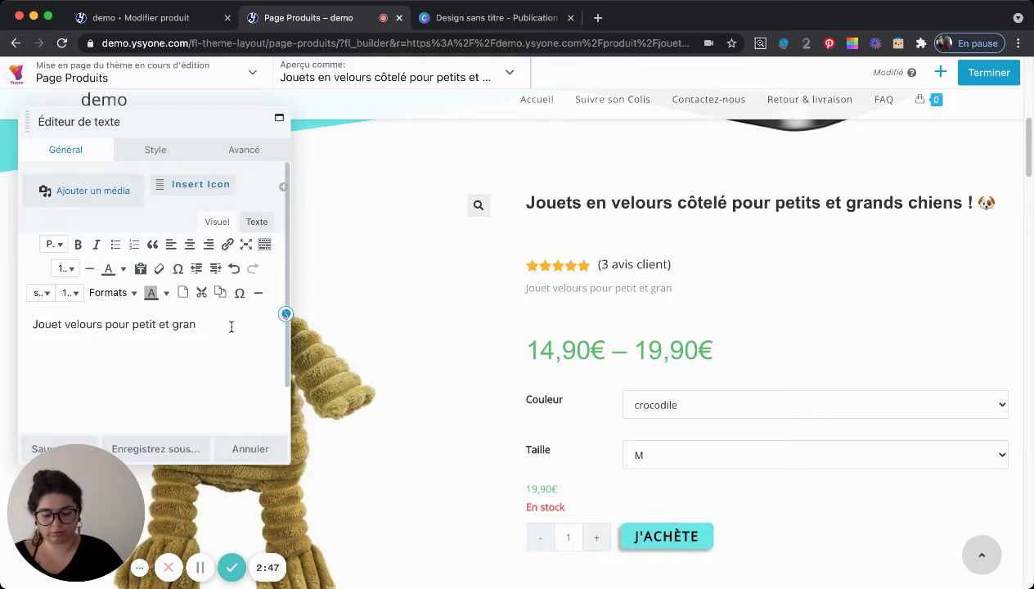
text(d chiens !)
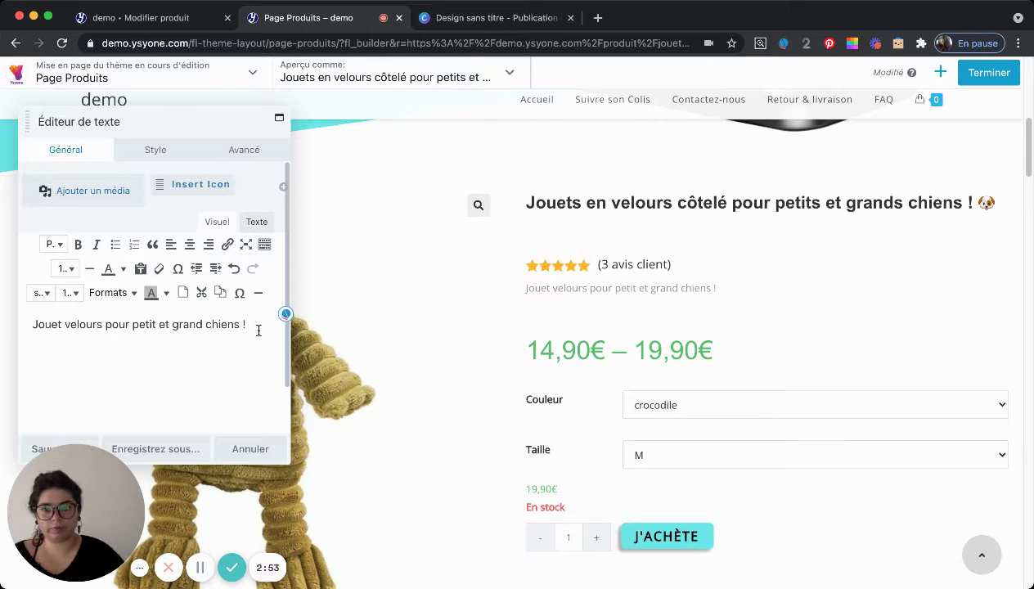
- Append a dog emoji to the text module's sentence, save the module and move it below the product's price
right_click(270, 325)
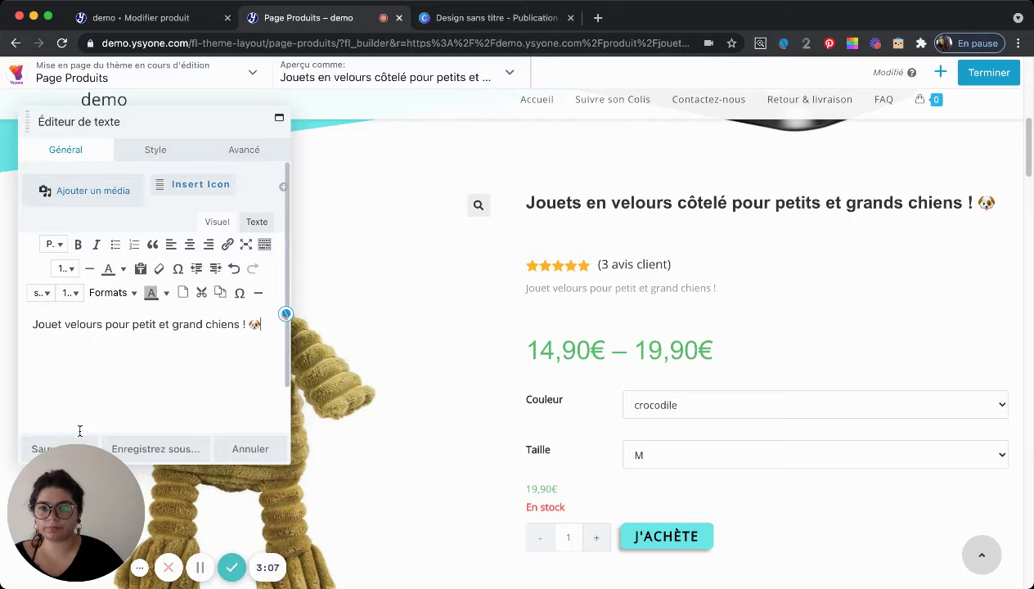
click(38, 445)
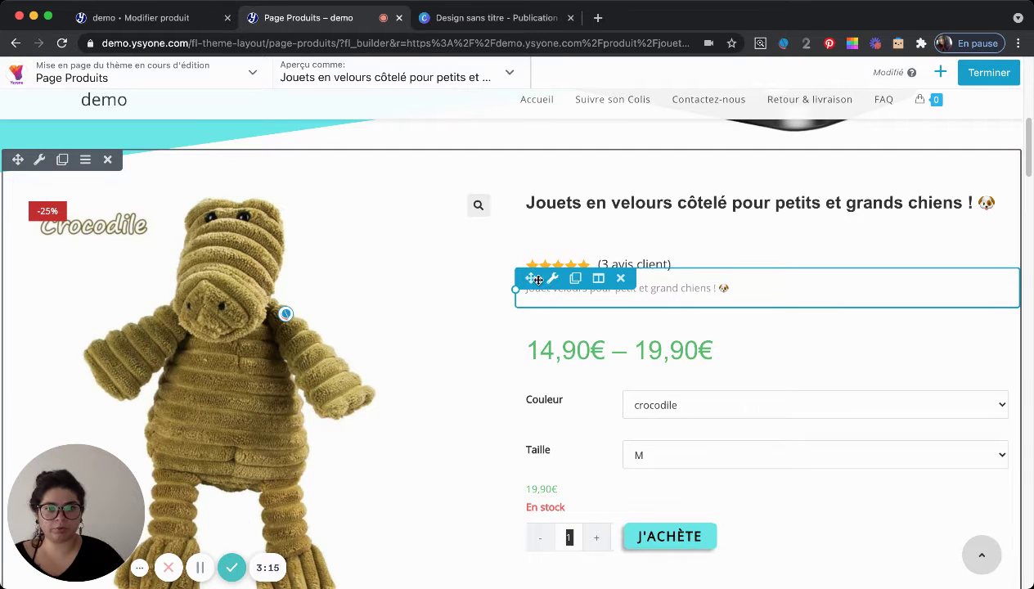
drag(532, 280, 577, 348)
- Reopen the text module under the price and make its whole sentence bold
click(726, 326)
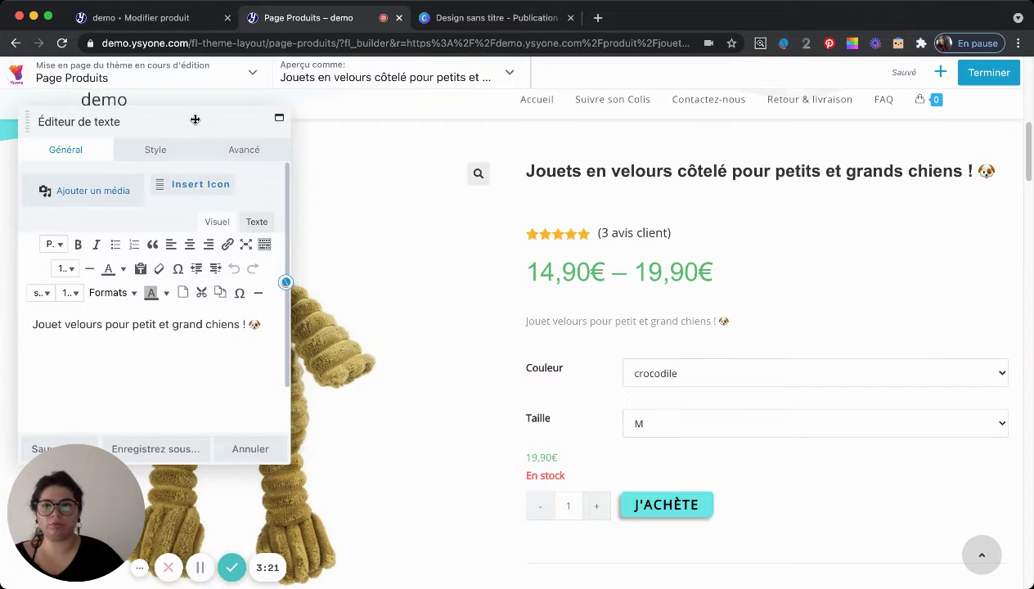
drag(194, 119, 211, 97)
click(710, 324)
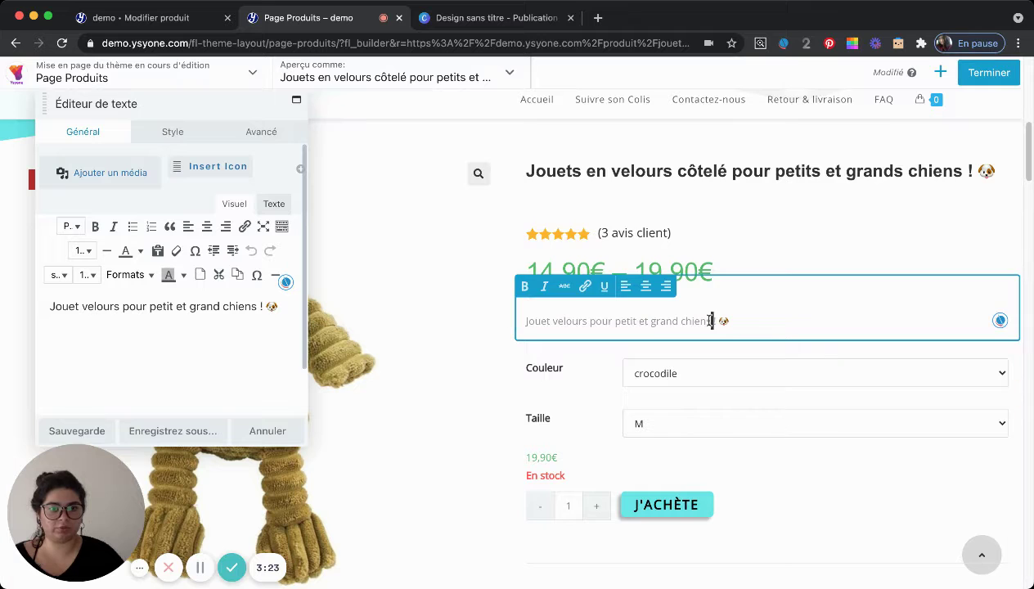
triple_click(576, 320)
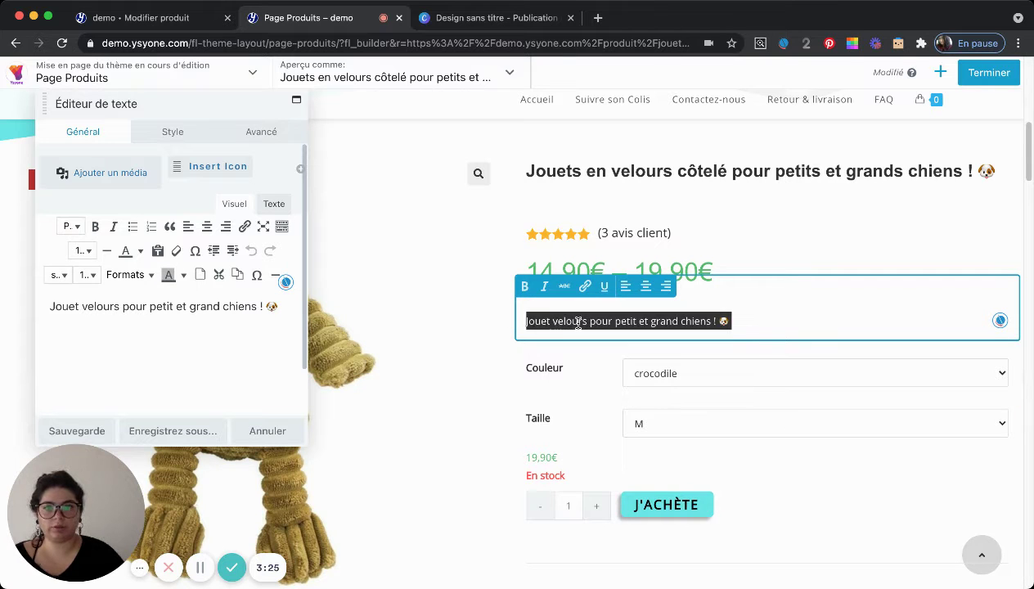
click(524, 287)
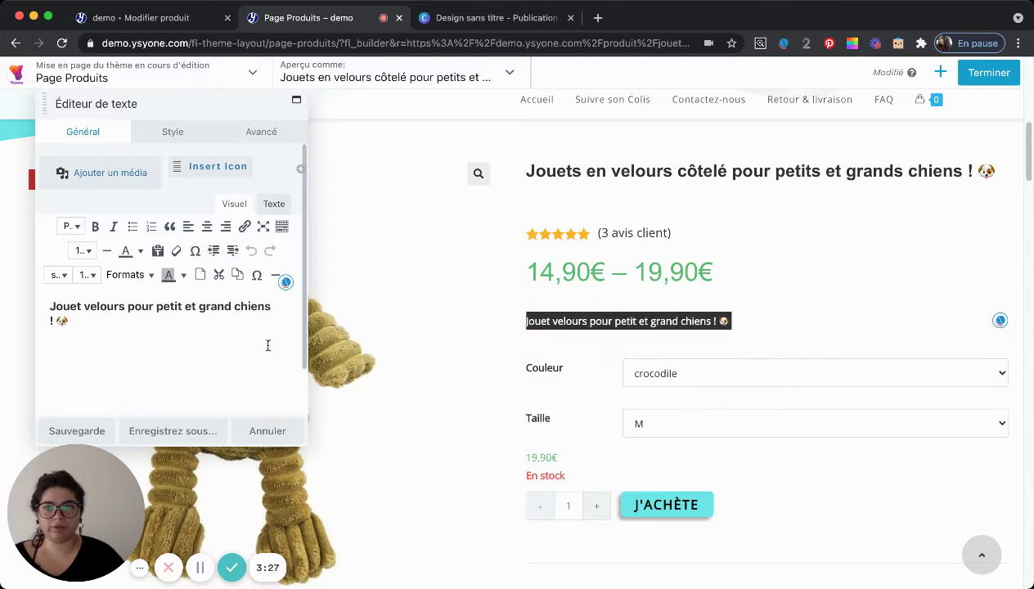
click(198, 335)
- Set the text module's colour to blue #0073e0
click(181, 139)
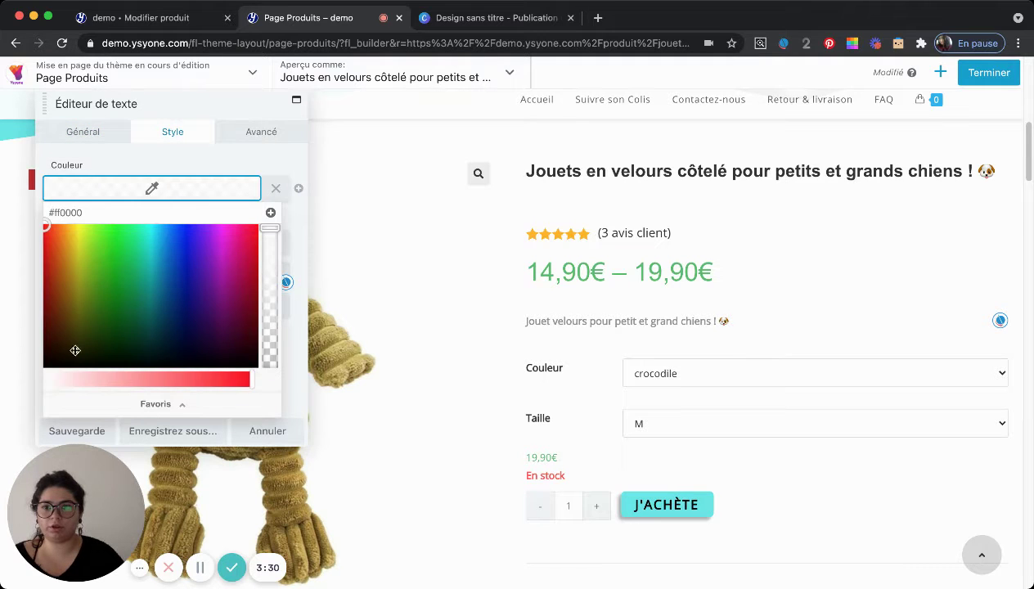
drag(74, 350, 52, 375)
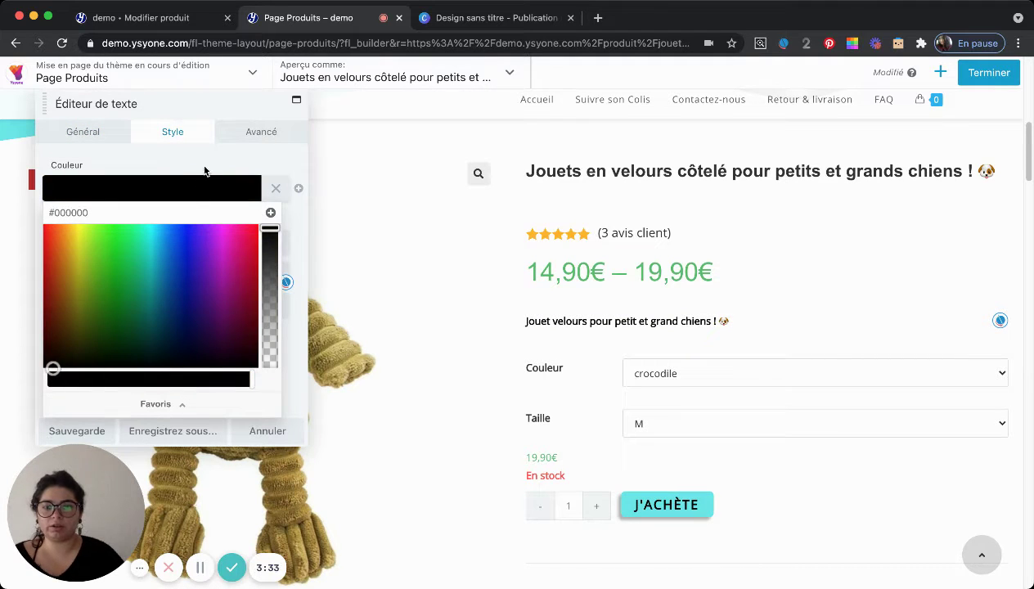
drag(157, 246, 167, 239)
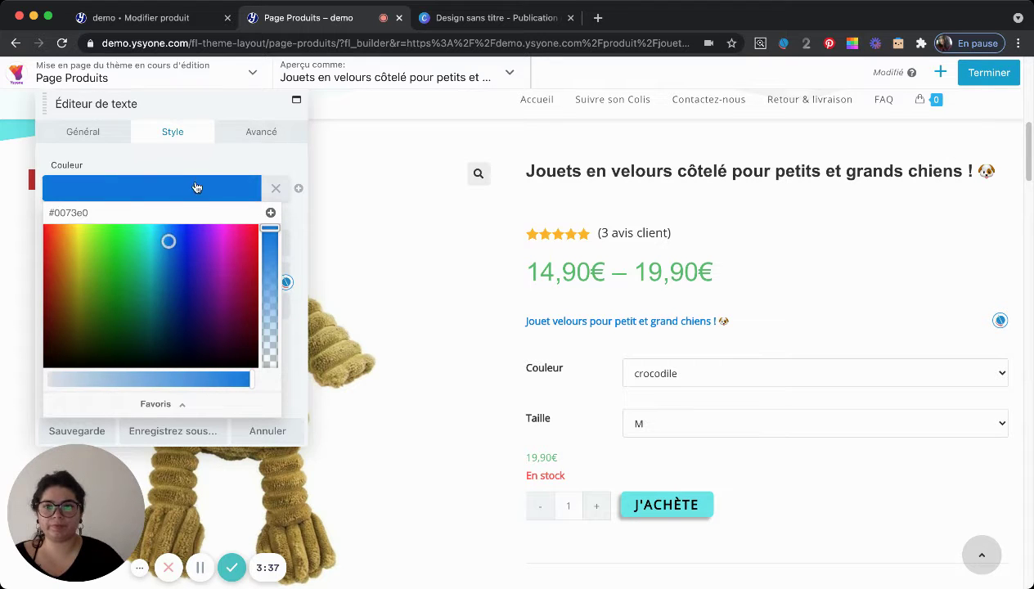
click(198, 185)
- Set the text module's font size to 23 px and its font family to Aleo
click(164, 243)
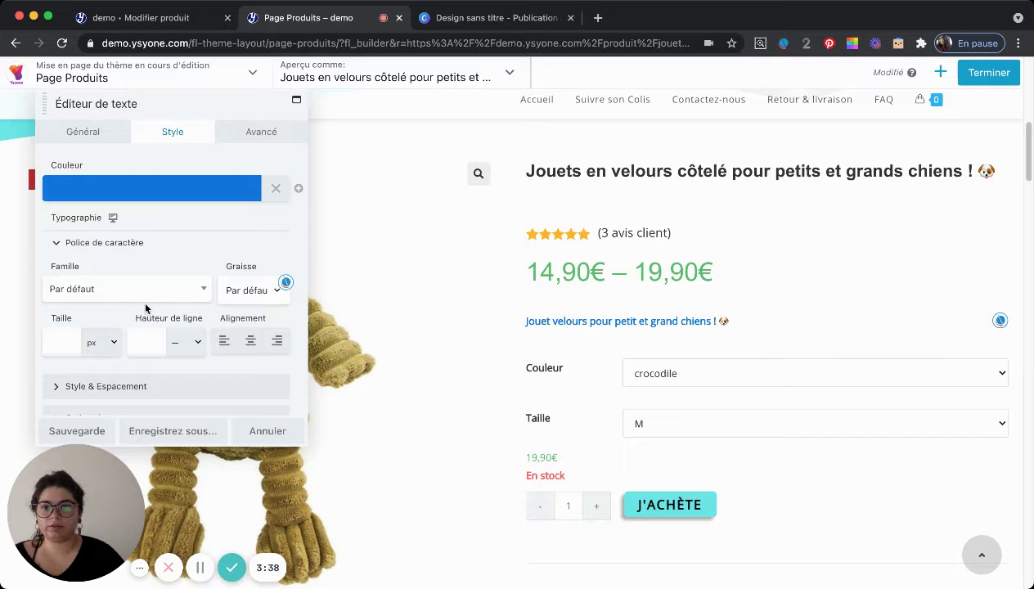
click(58, 343)
drag(67, 373, 108, 377)
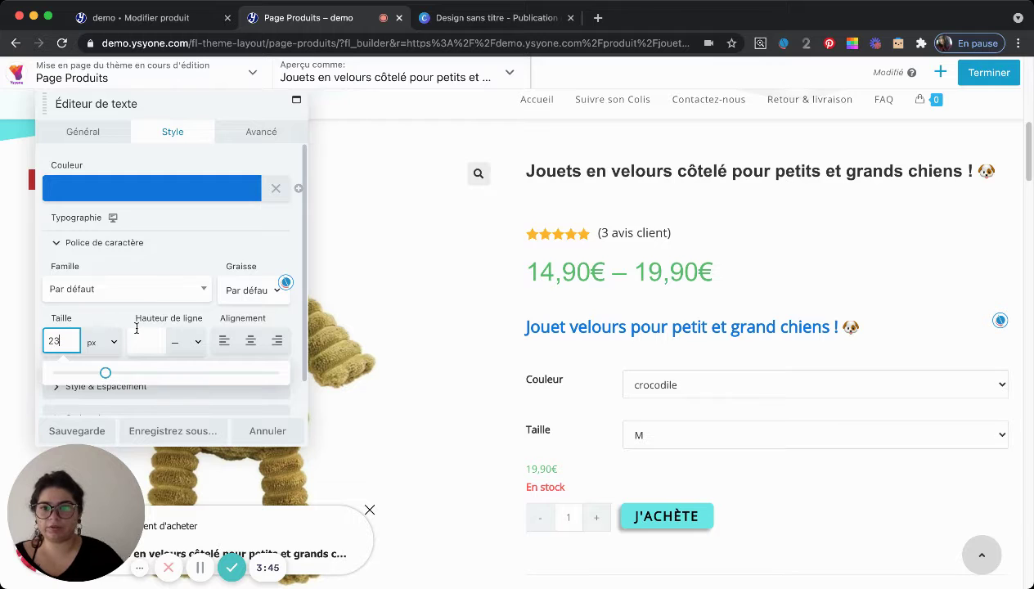
click(156, 286)
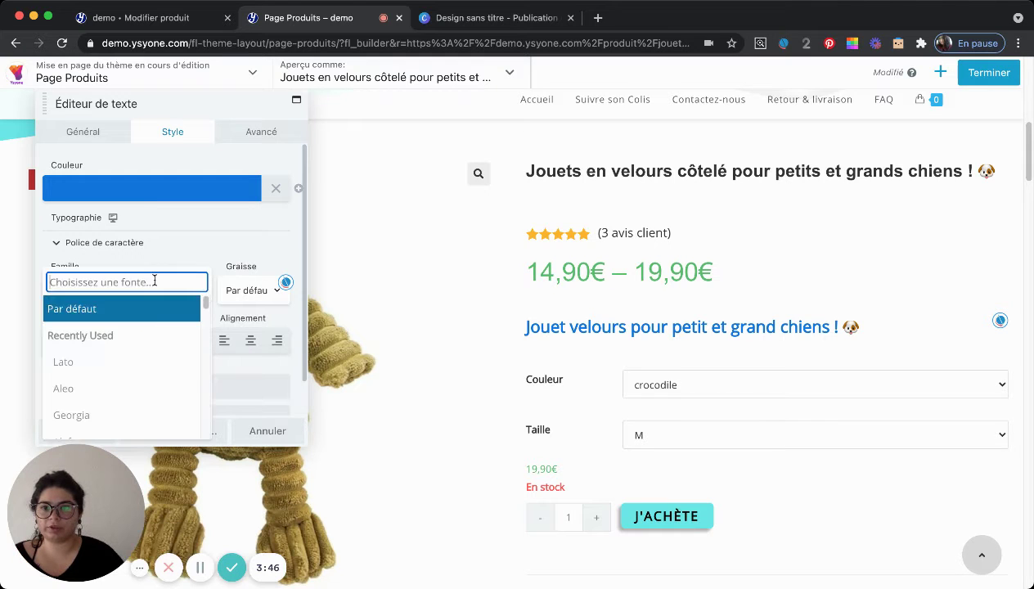
click(118, 389)
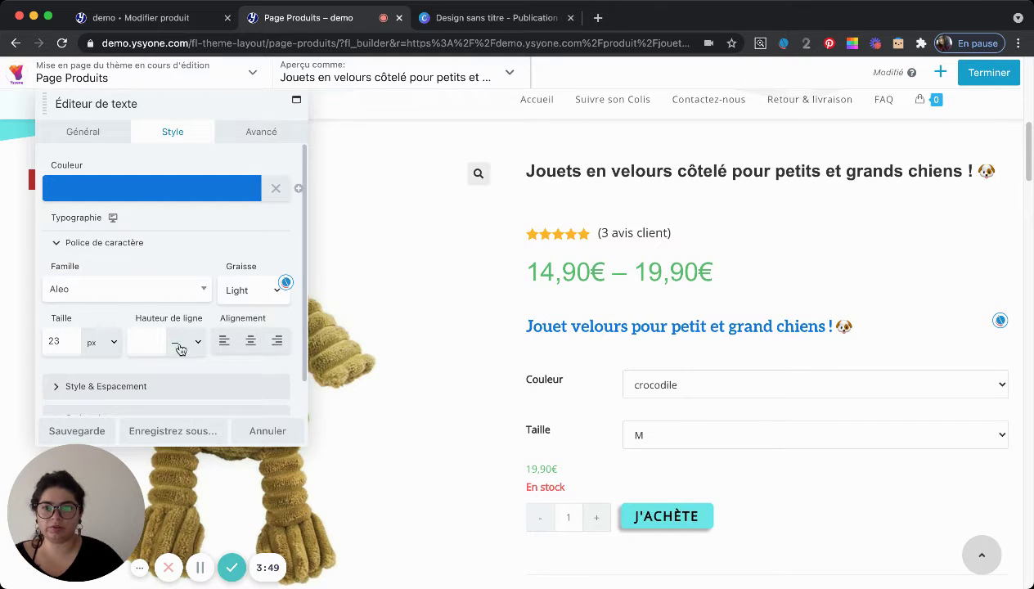
- Try the Italique style on the module's text and restore the style to Par défaut
click(168, 384)
scroll(189, 337, down, 3)
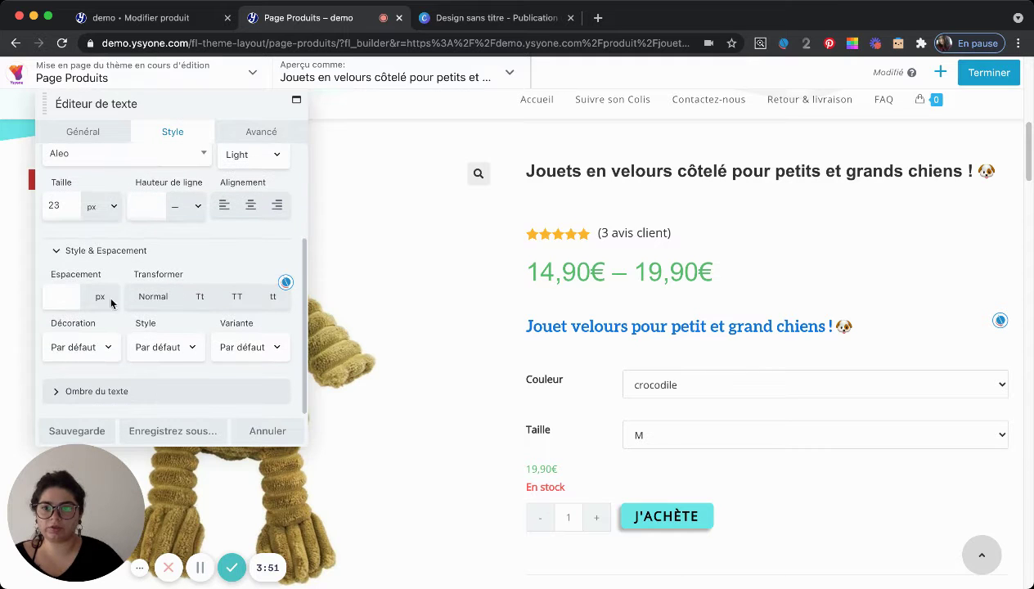
click(159, 347)
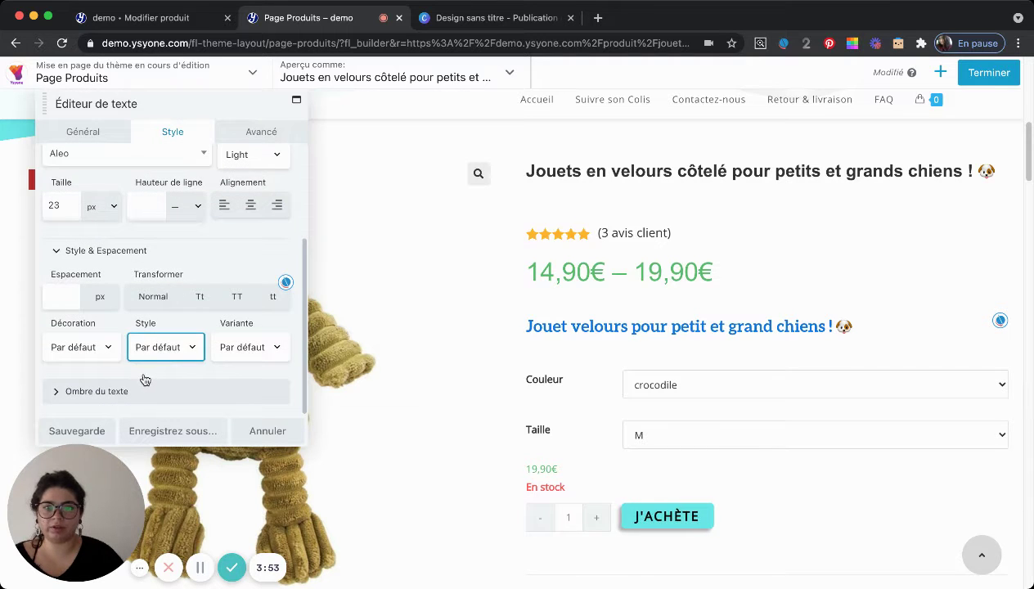
click(145, 378)
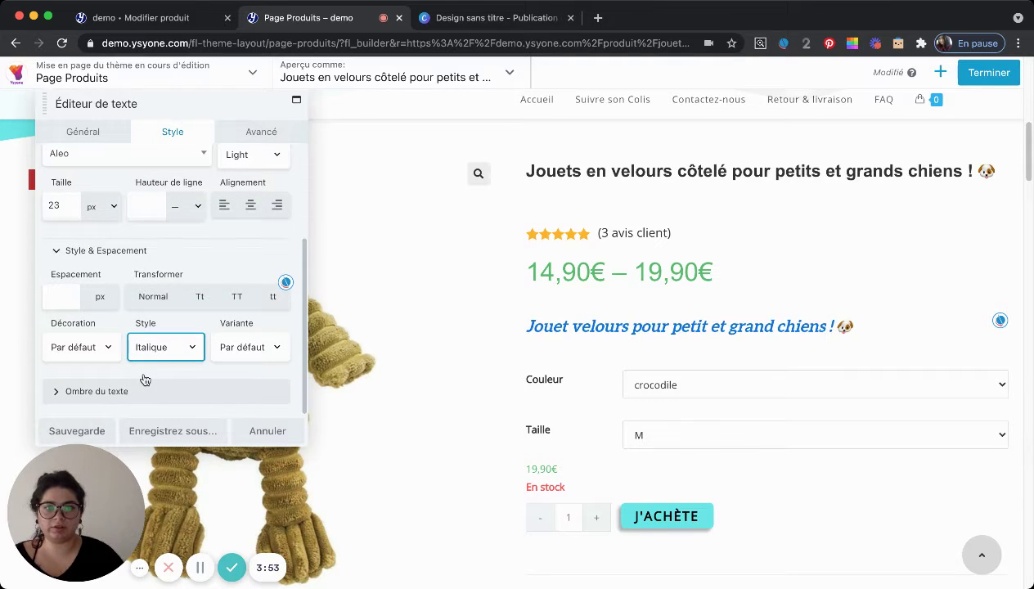
click(161, 318)
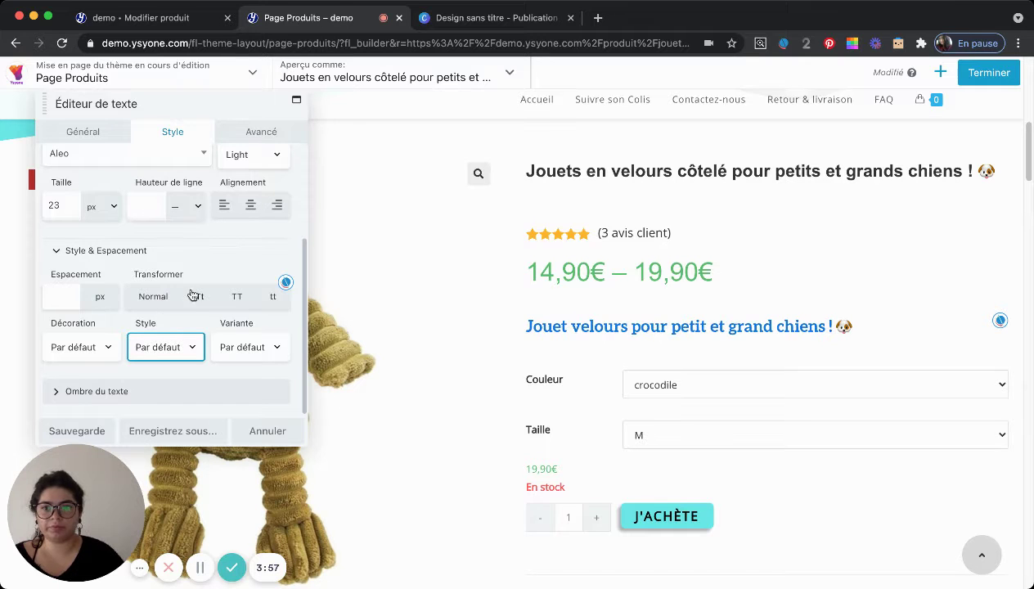
- Collapse the text module's typography sections and save the module
click(187, 252)
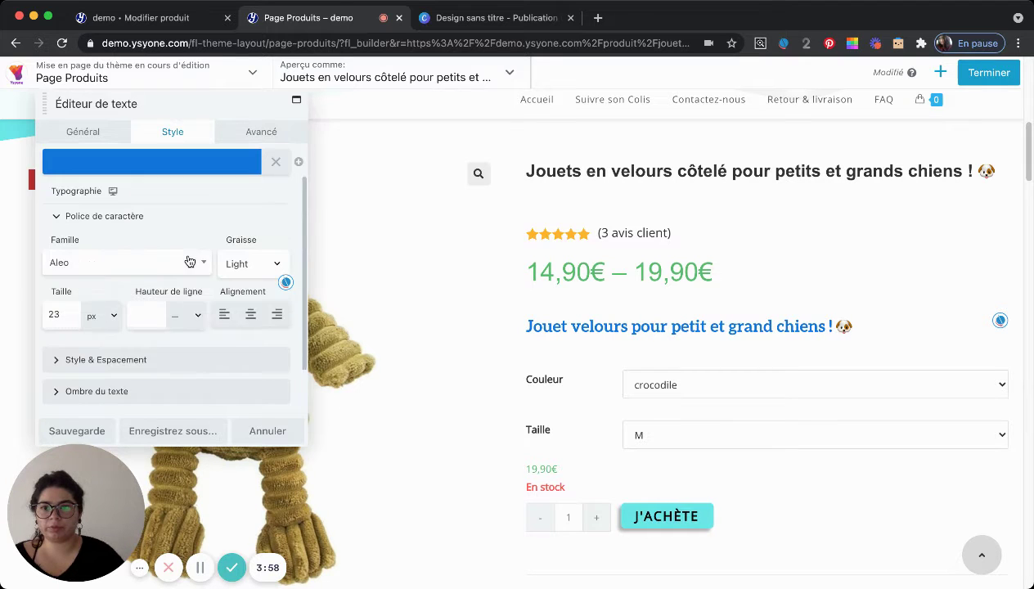
click(153, 215)
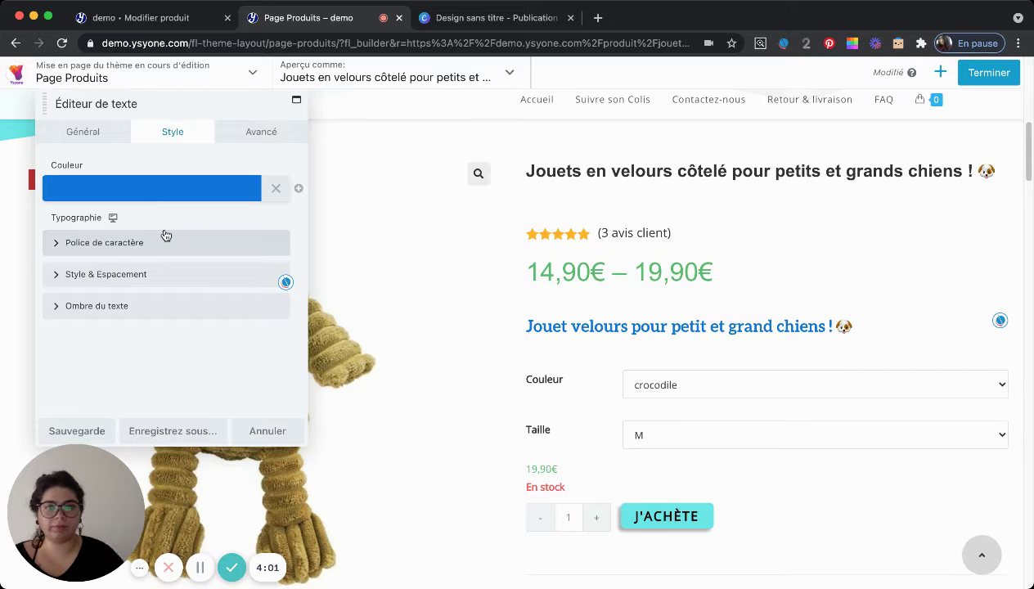
click(90, 431)
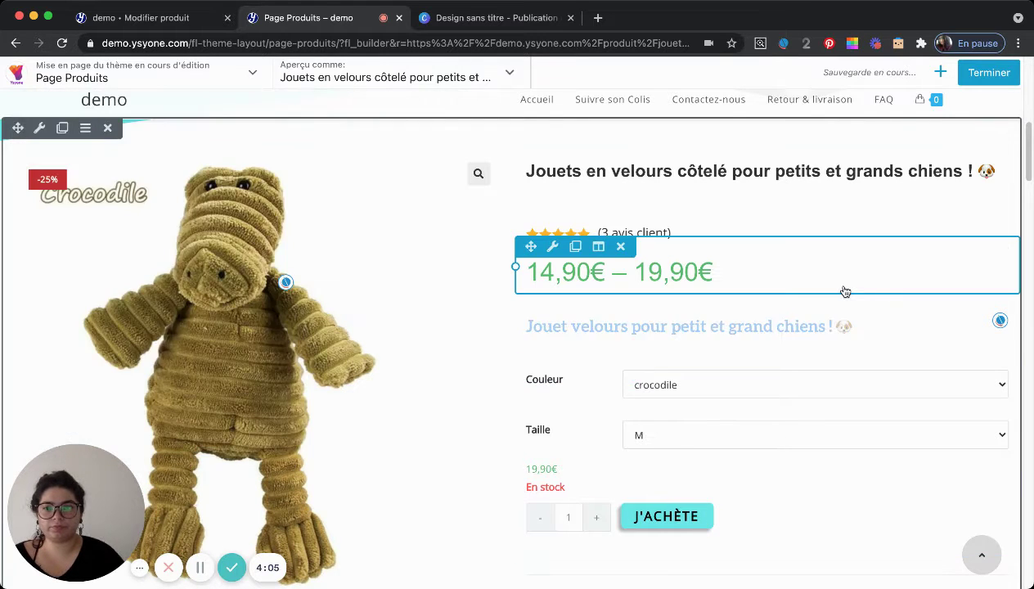
- Edit the charging-base photo in the page's top banner and open the Médiathèque to choose a replacement
scroll(845, 292, up, 10)
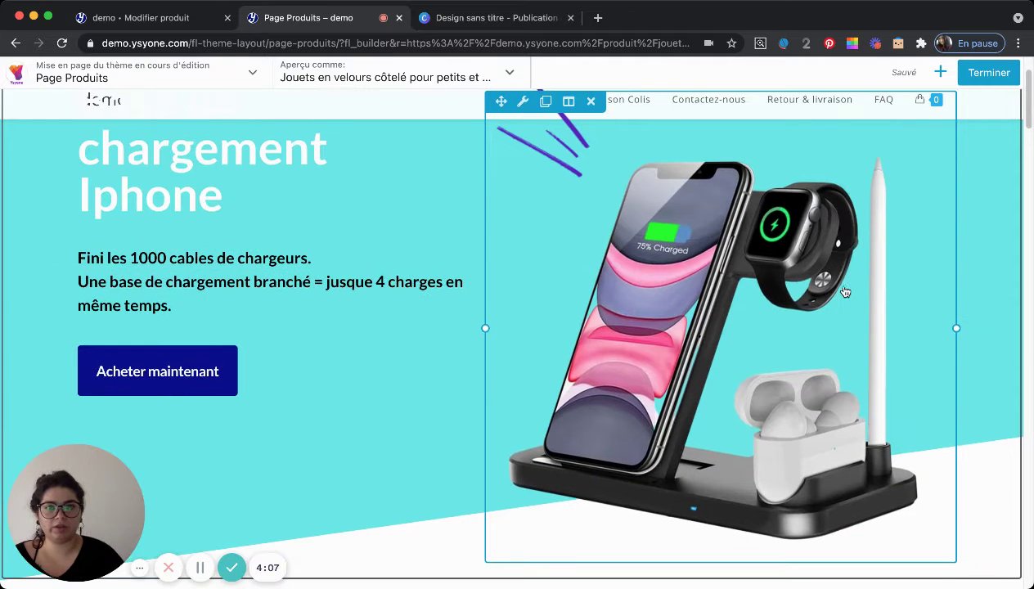
scroll(845, 301, up, 2)
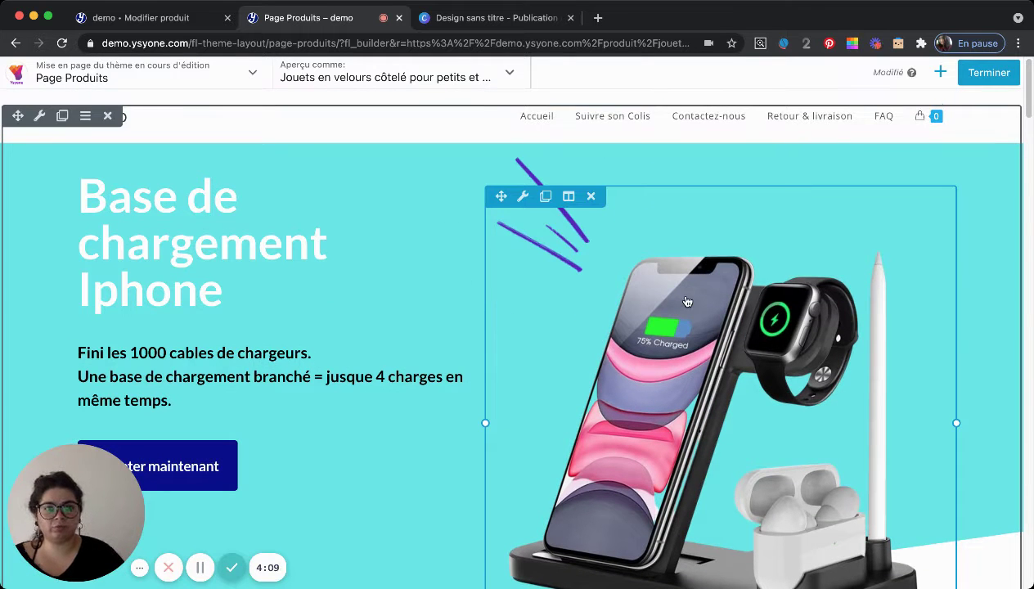
click(687, 302)
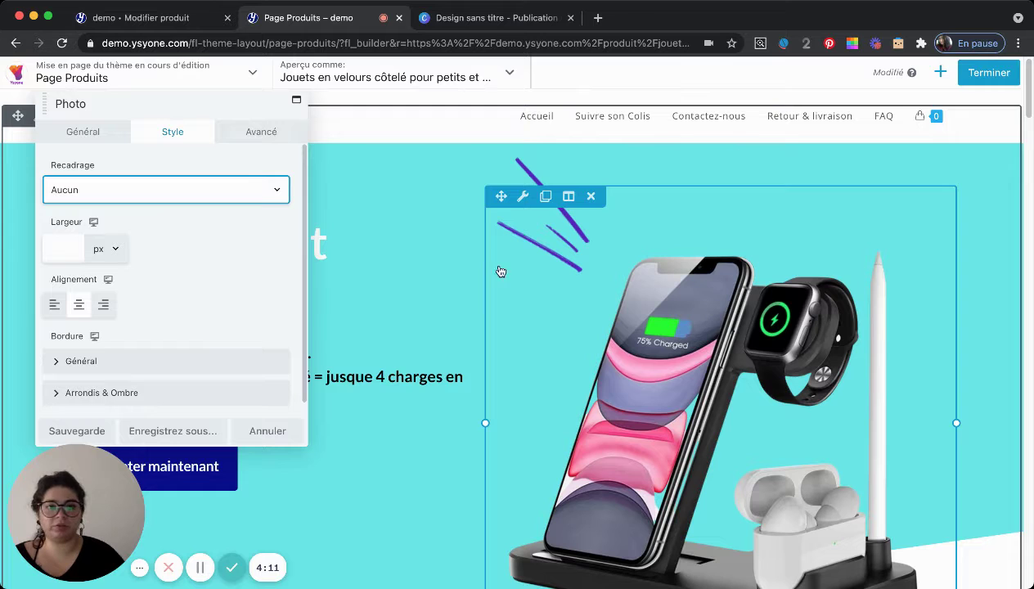
click(82, 131)
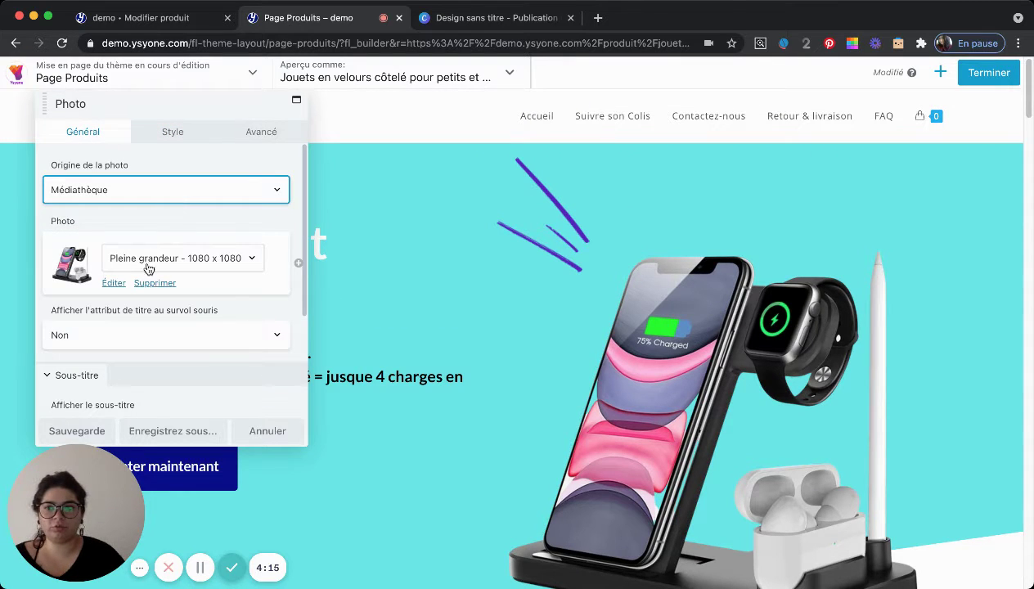
click(116, 284)
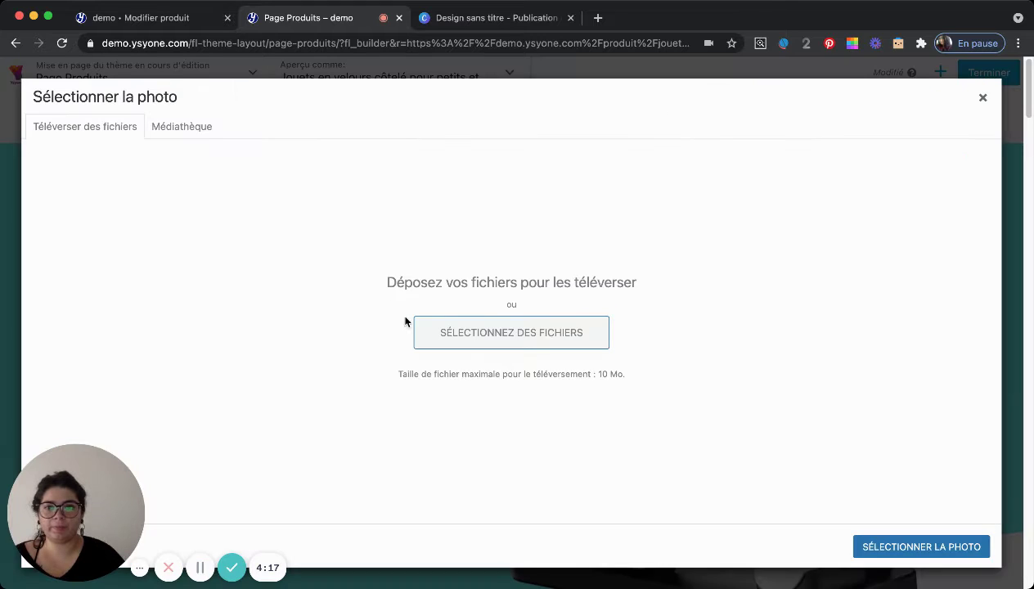
click(166, 125)
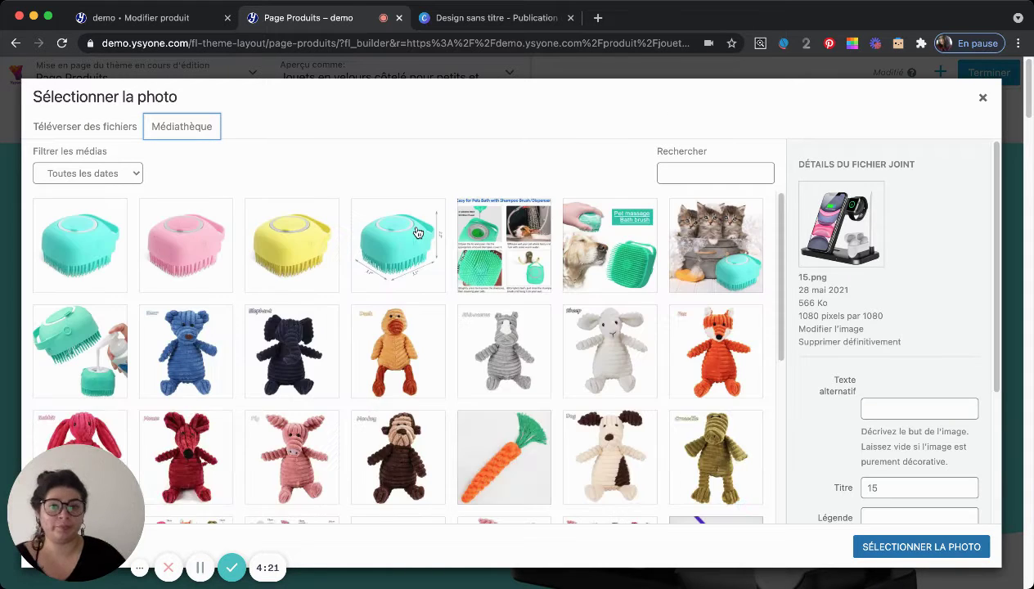
- Replace the banner photo with the crocodile toy image 773976100-1.jpg from the media library
scroll(555, 299, down, 5)
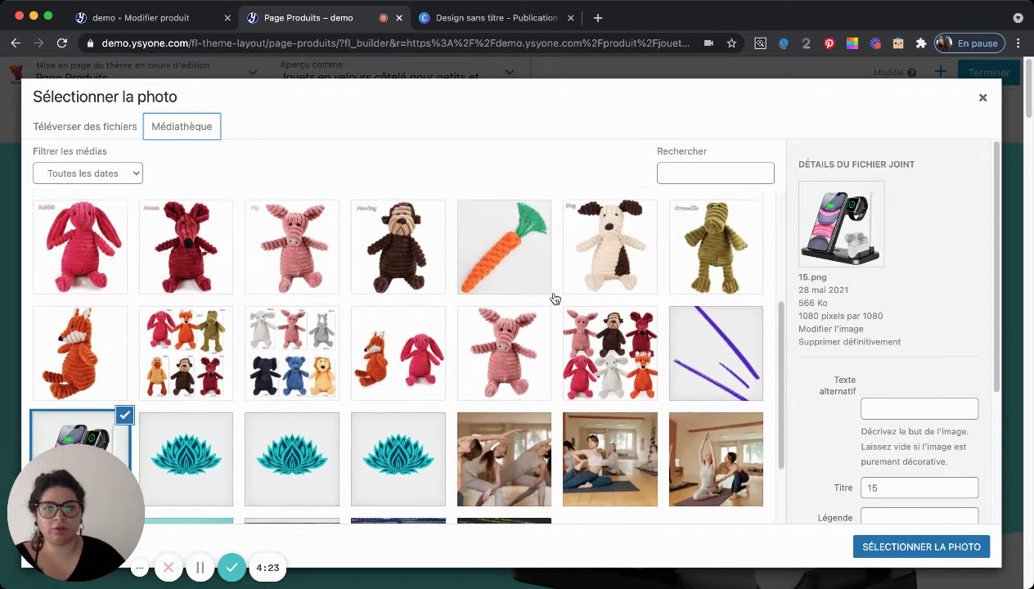
scroll(554, 304, up, 2)
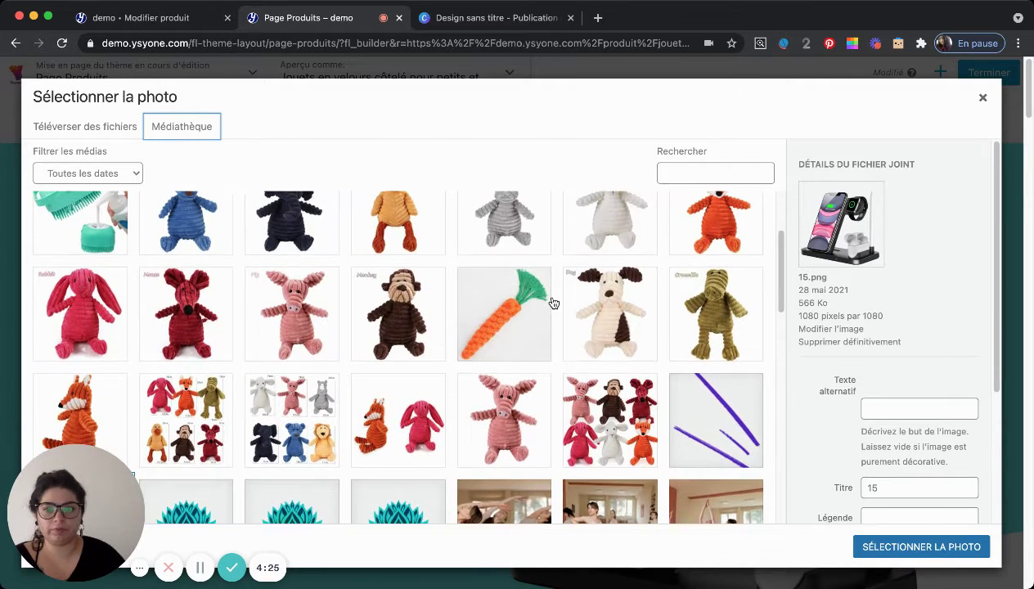
scroll(553, 303, up, 2)
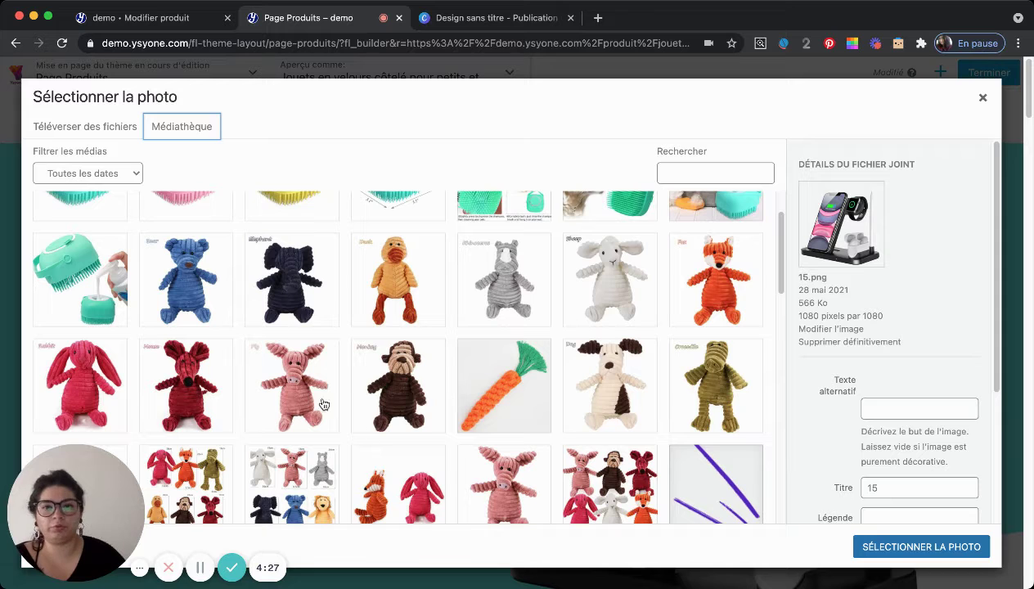
click(293, 290)
click(600, 286)
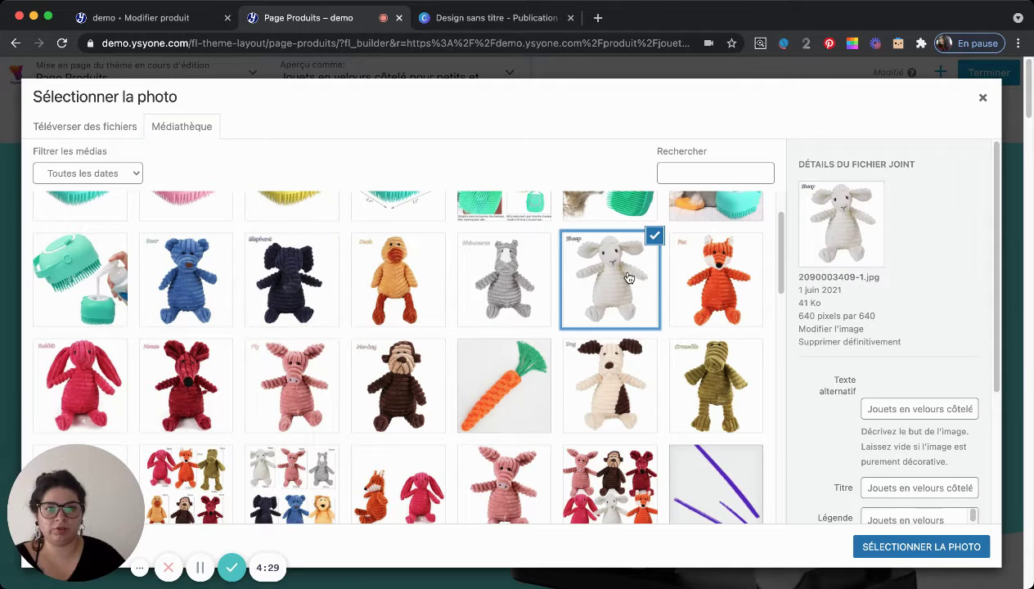
click(488, 266)
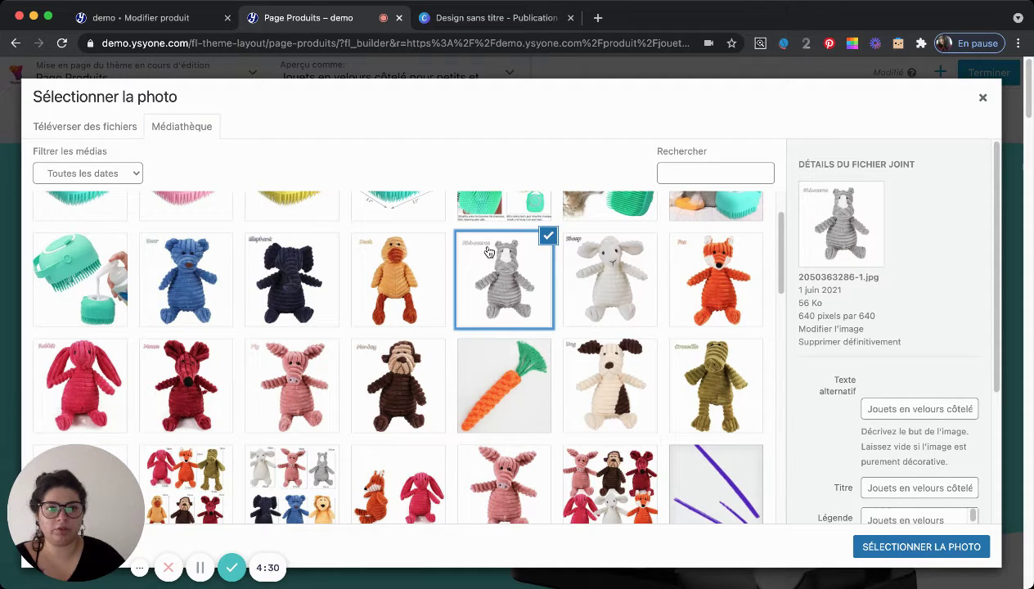
click(597, 375)
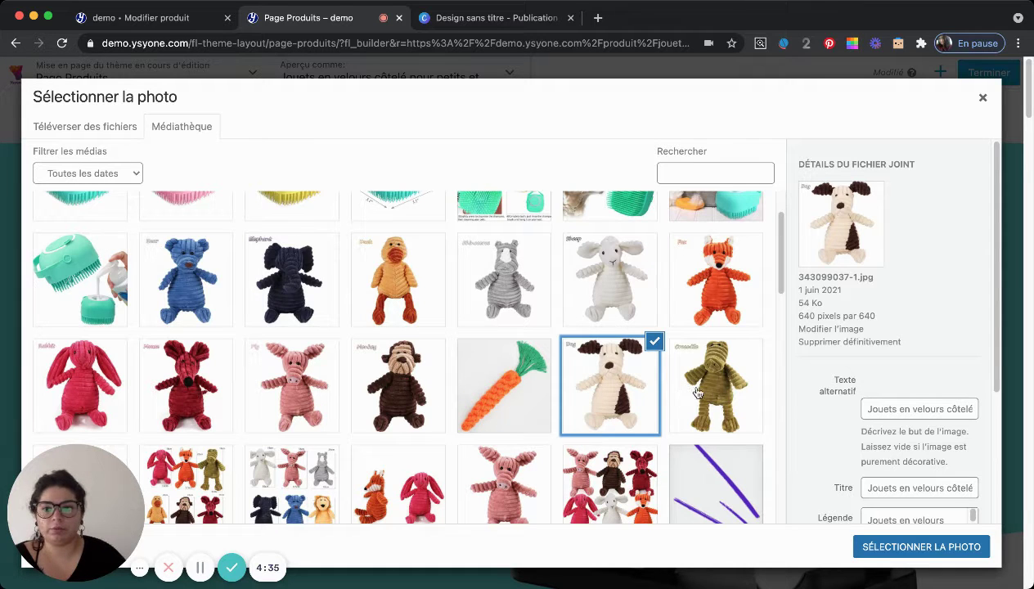
click(717, 355)
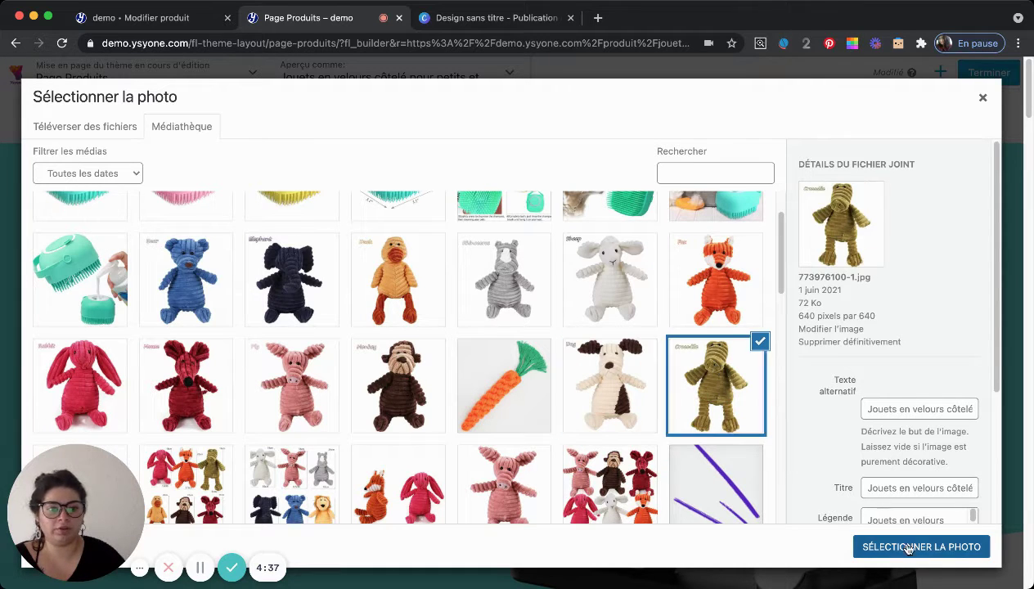
click(899, 545)
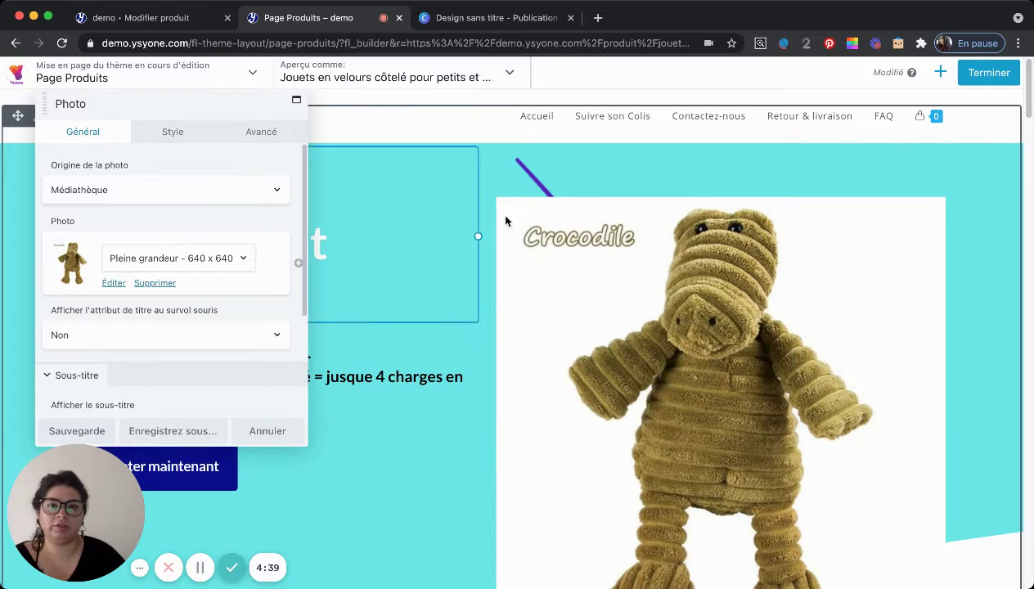
- Delete the decorative purple-lines photo above the crocodile image in the top banner
click(536, 187)
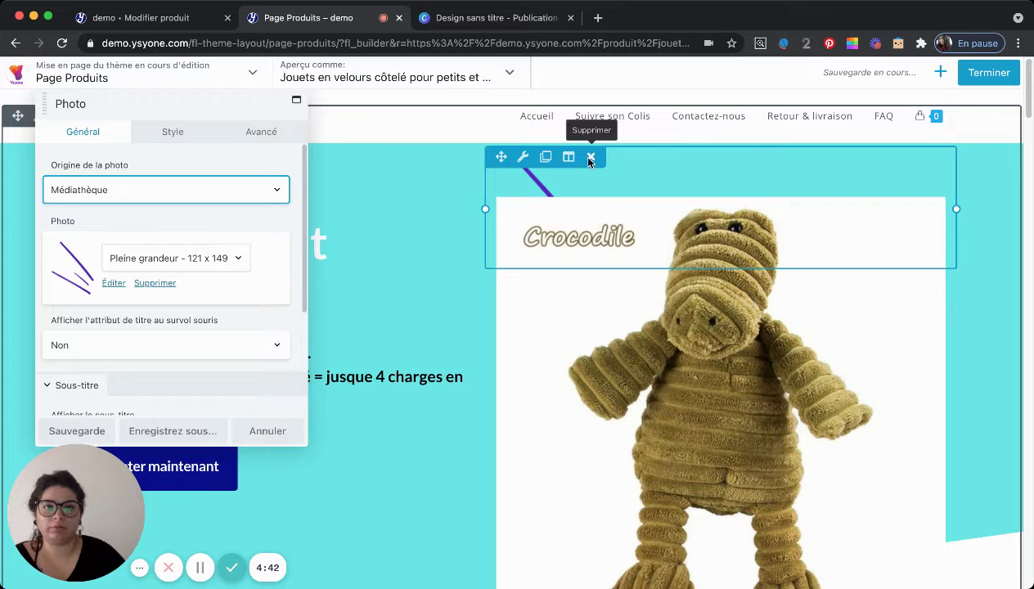
click(595, 162)
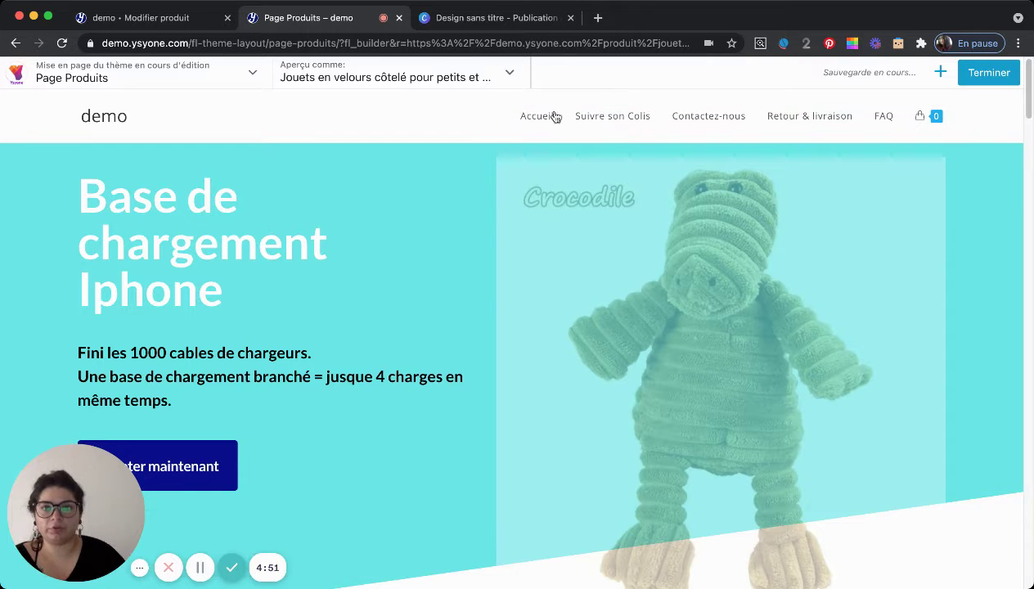
- Switch to Canva, import the plush toy images and place the crocodile image centred on the blank Instagram design
click(460, 20)
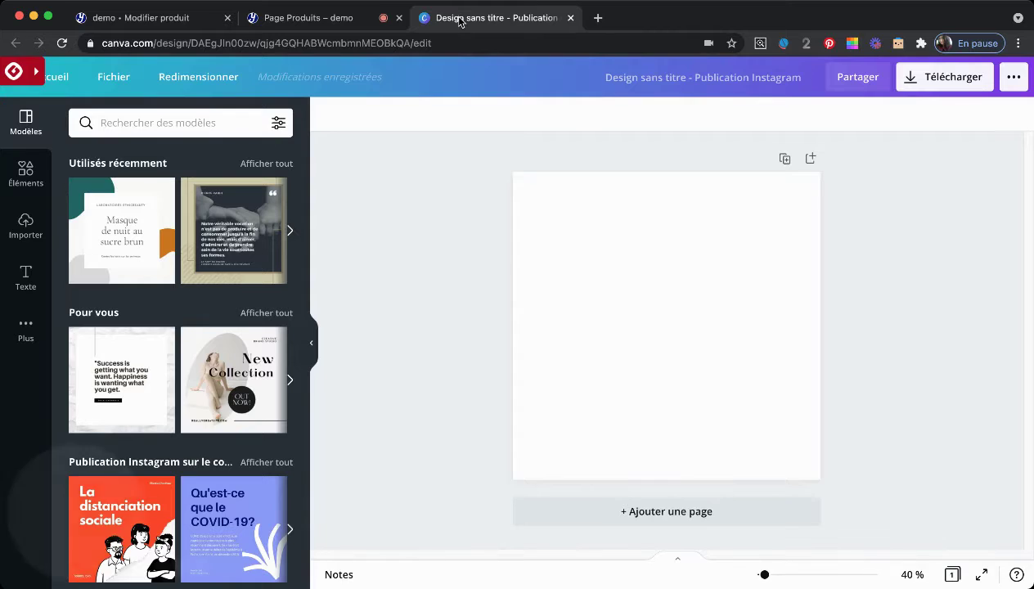
click(21, 229)
click(141, 155)
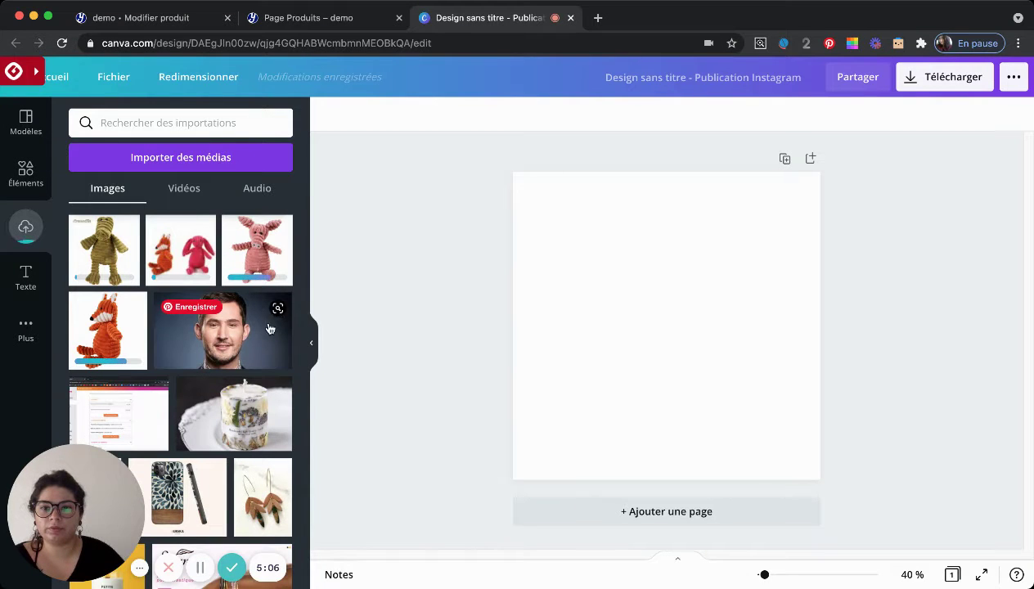
click(111, 258)
drag(628, 276, 599, 249)
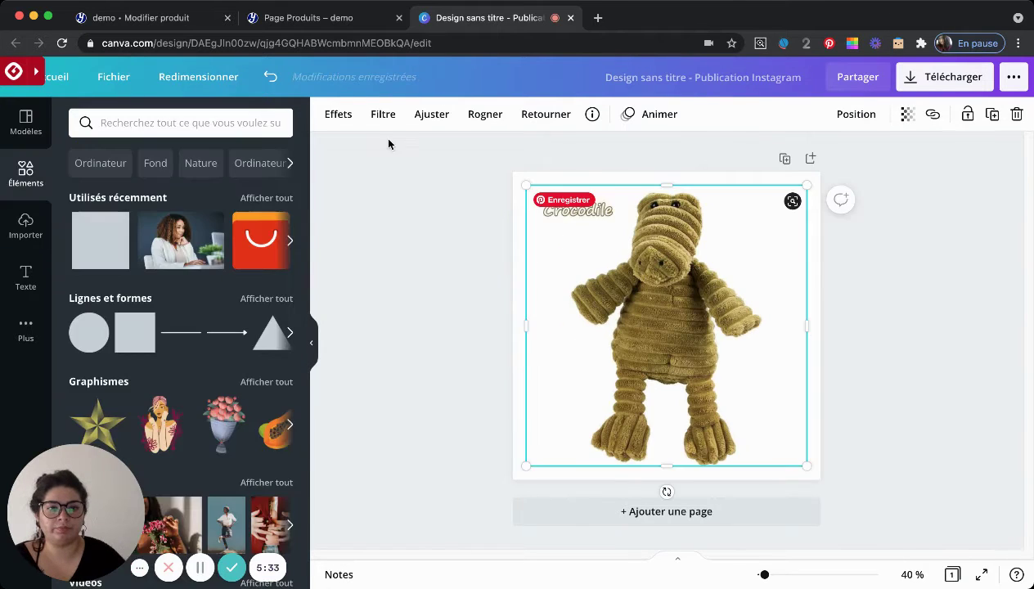
- Remove the crocodile image's background with the Outil de suppression d'arrière-plan effect
click(337, 115)
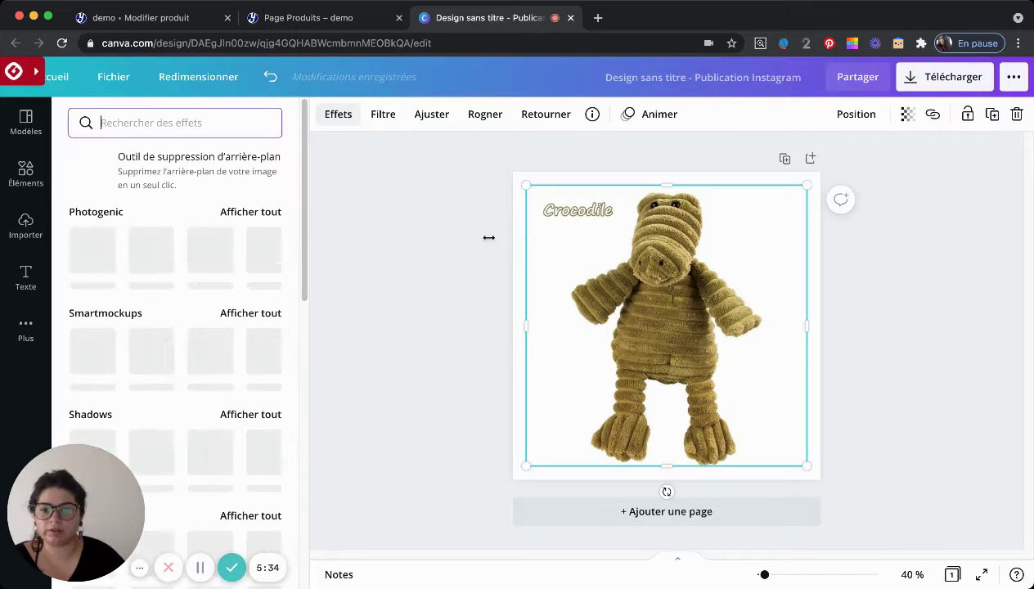
click(175, 171)
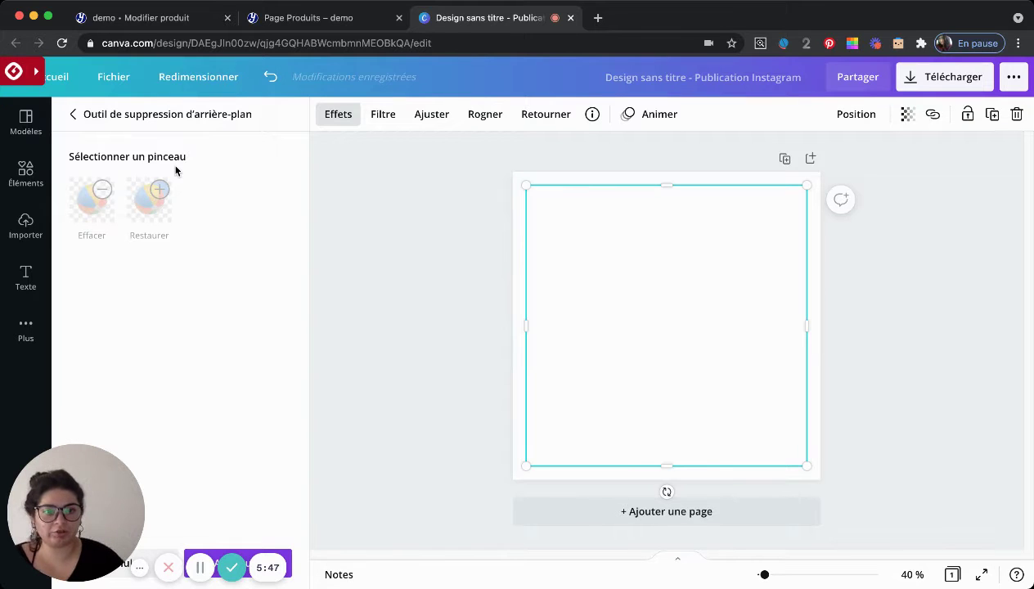
click(418, 280)
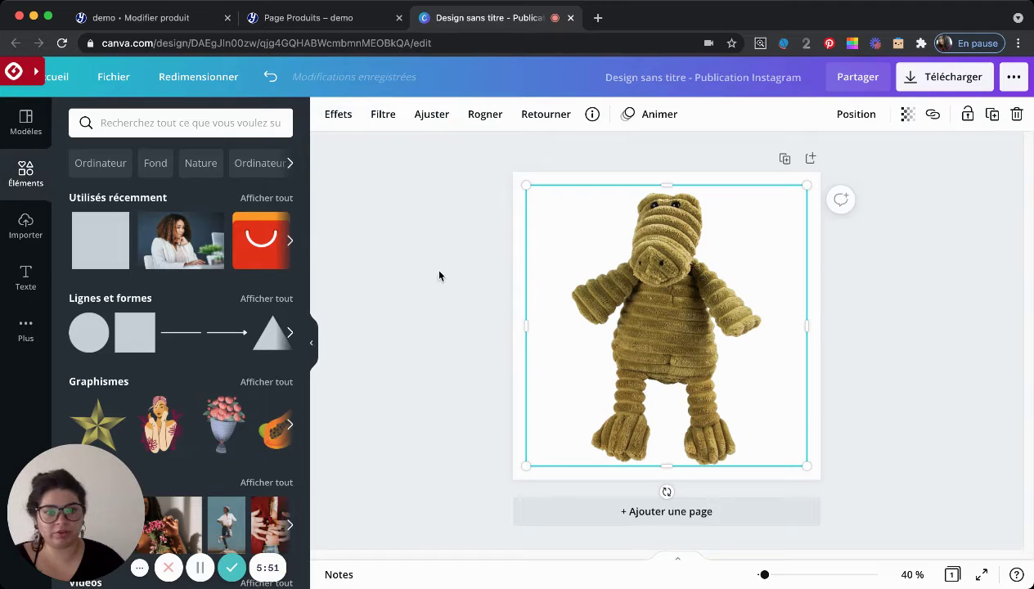
click(433, 266)
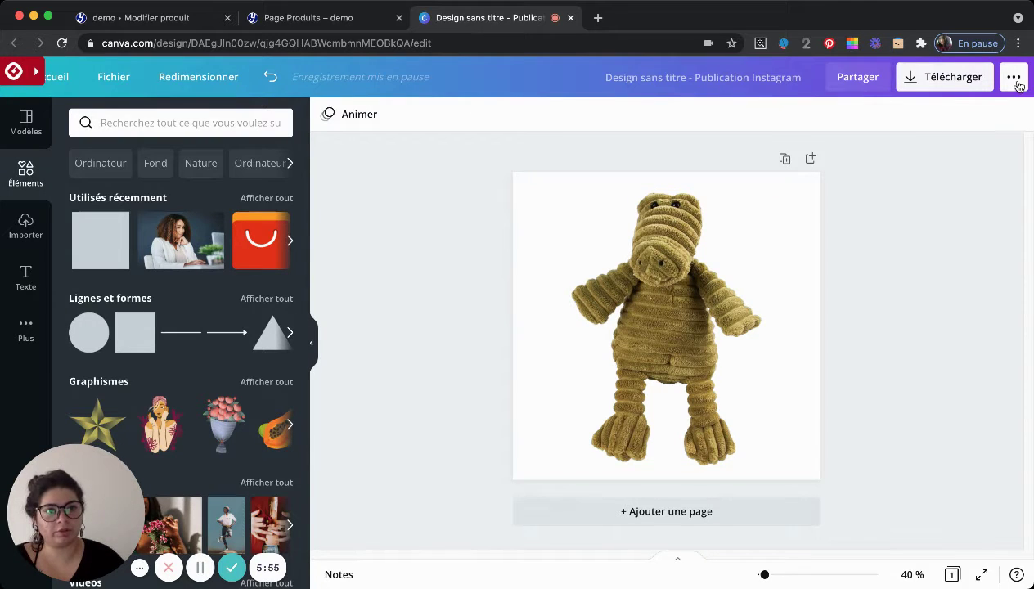
- Download the crocodile design as a PNG with Arrière-plan transparent enabled
click(940, 85)
click(860, 263)
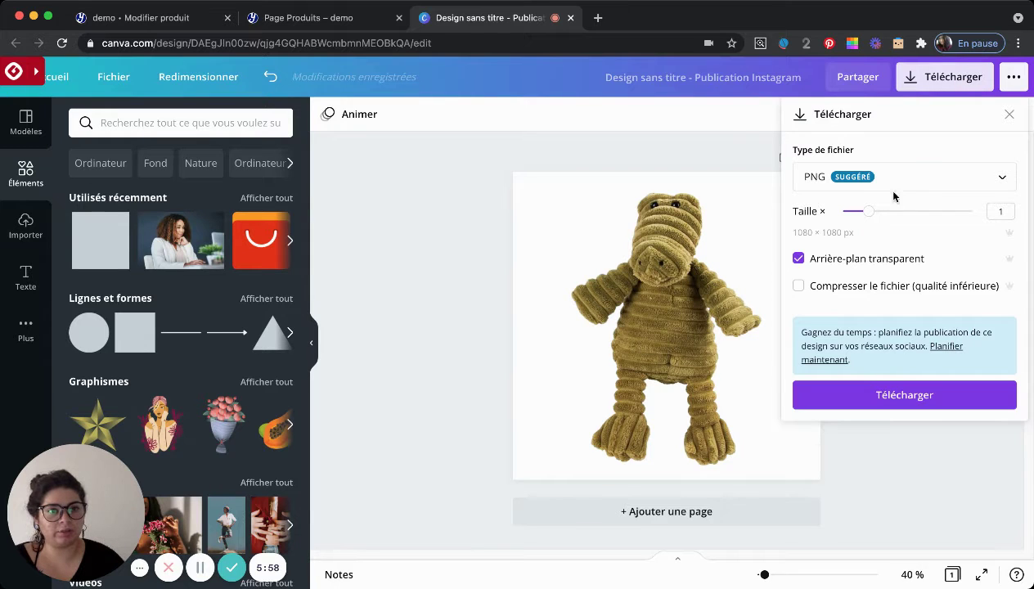
click(899, 397)
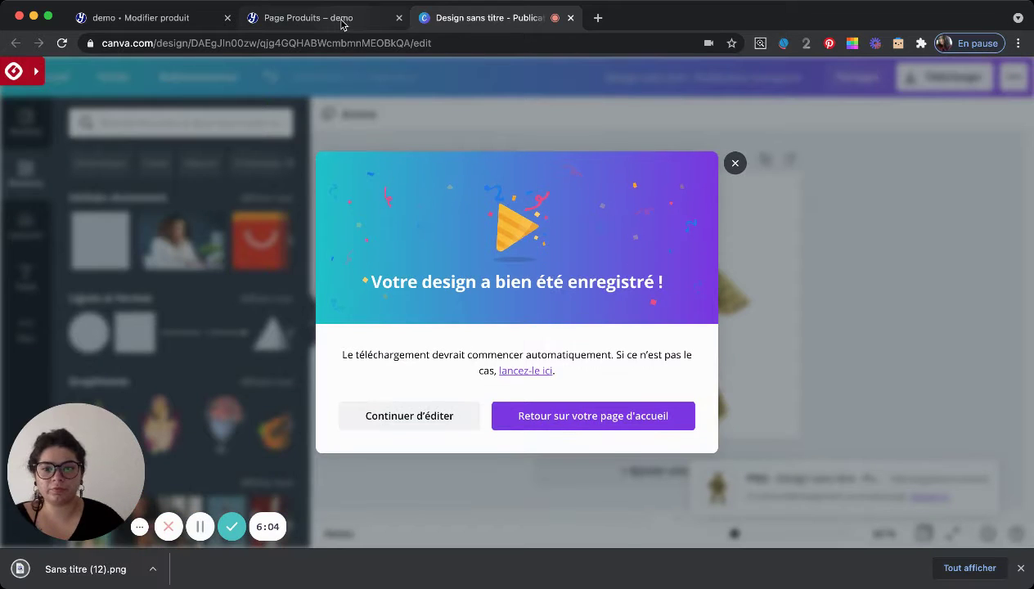
- Return to the Page Produits layout and upload Sans titre (12).png as a replacement for the banner's crocodile photo
click(342, 20)
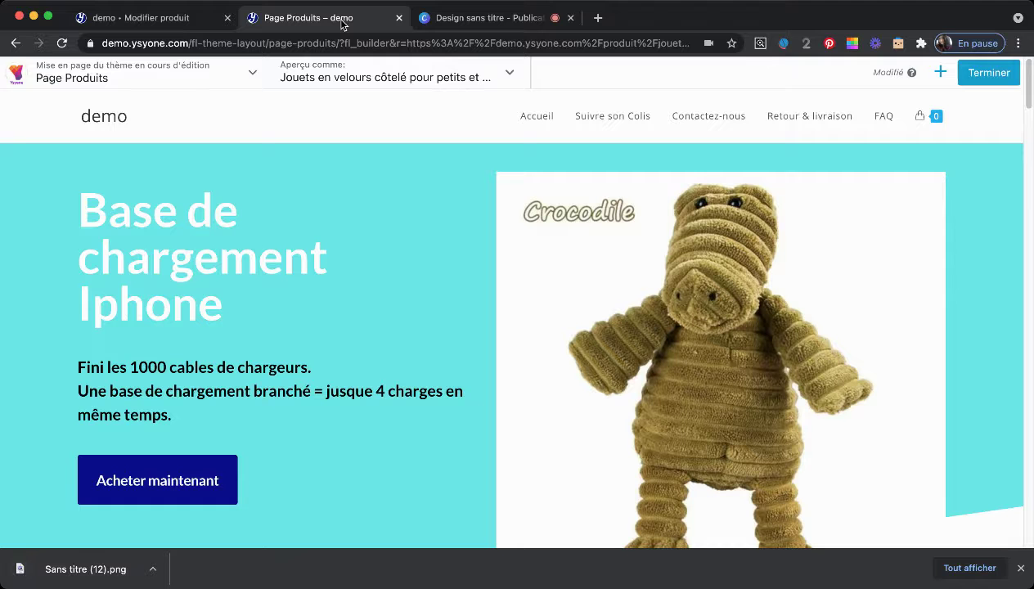
click(587, 275)
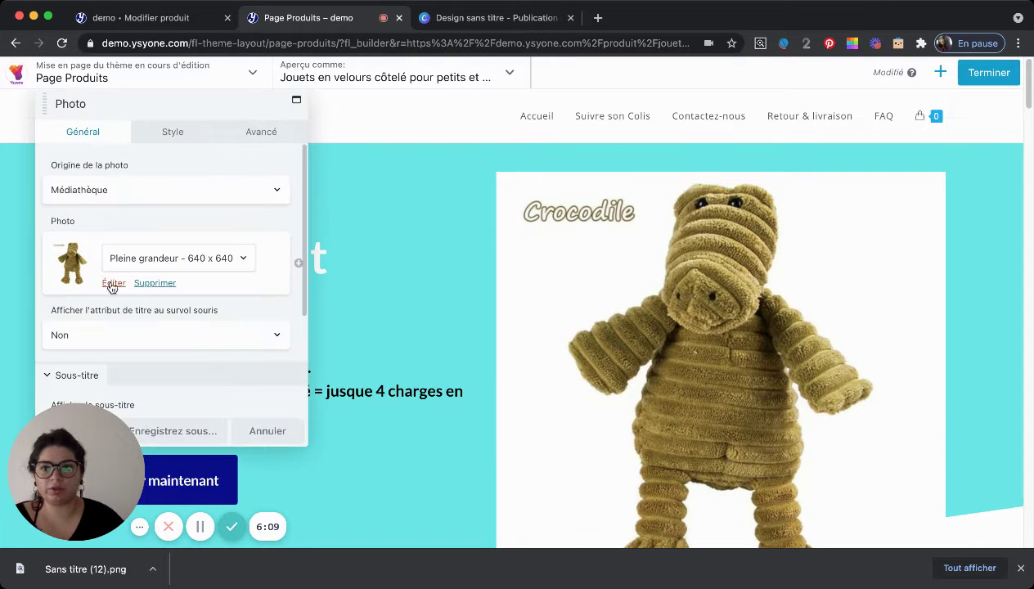
click(111, 283)
click(85, 127)
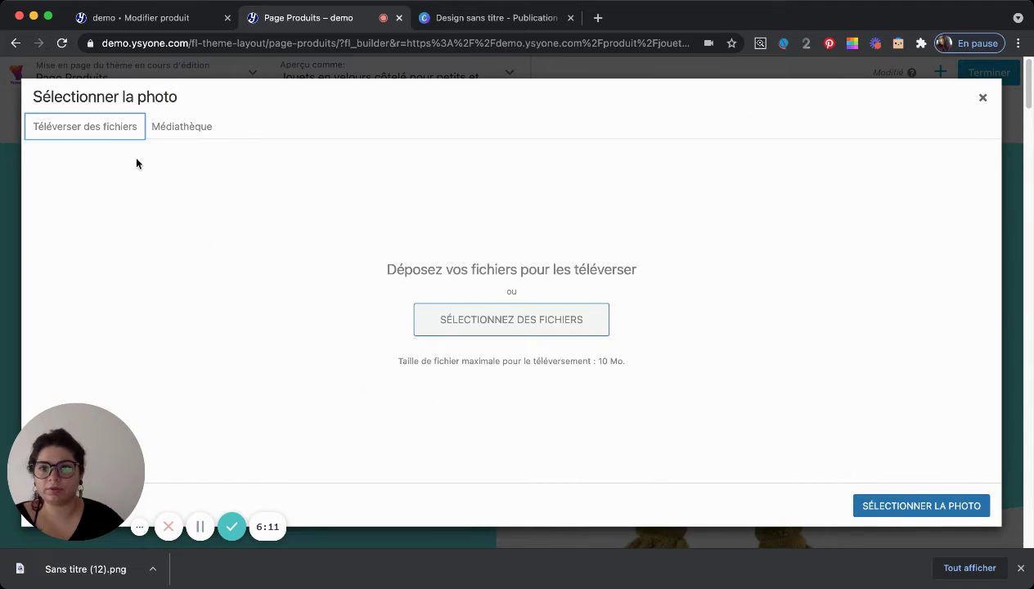
click(456, 324)
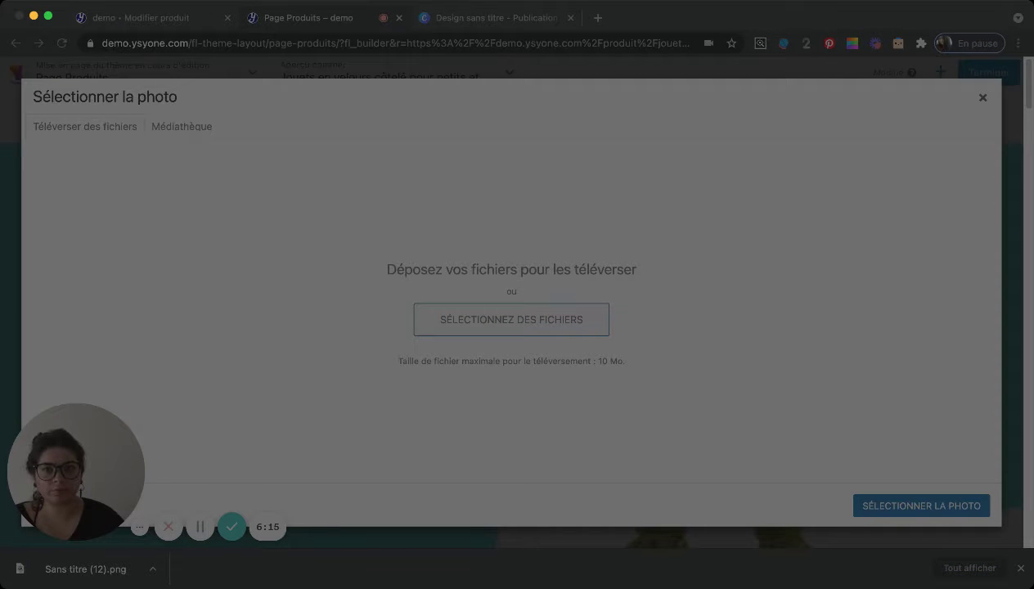
key(Return)
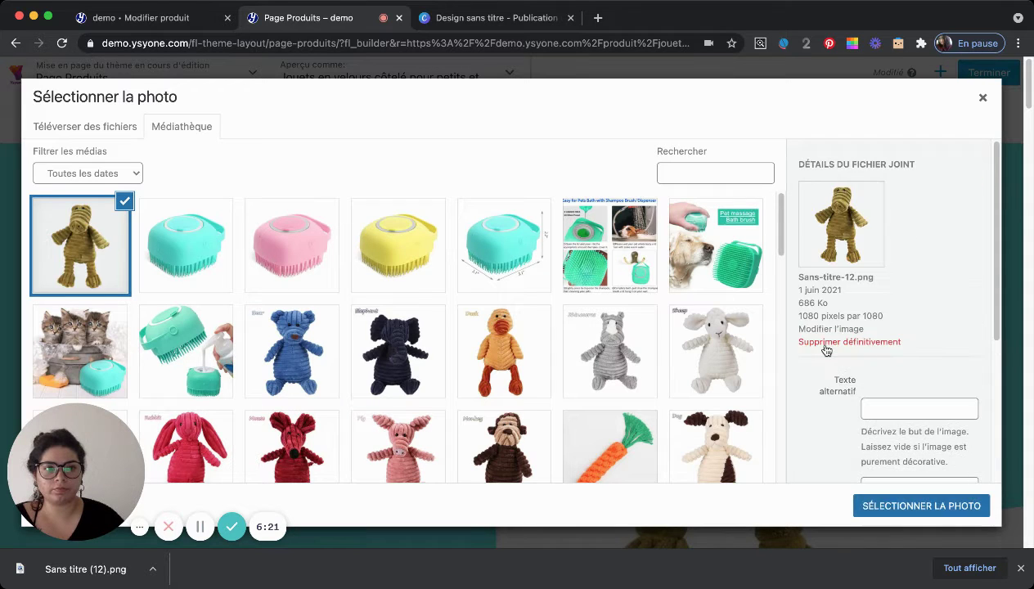
- Title the uploaded image "croco" and use it as the banner photo
scroll(930, 323, down, 5)
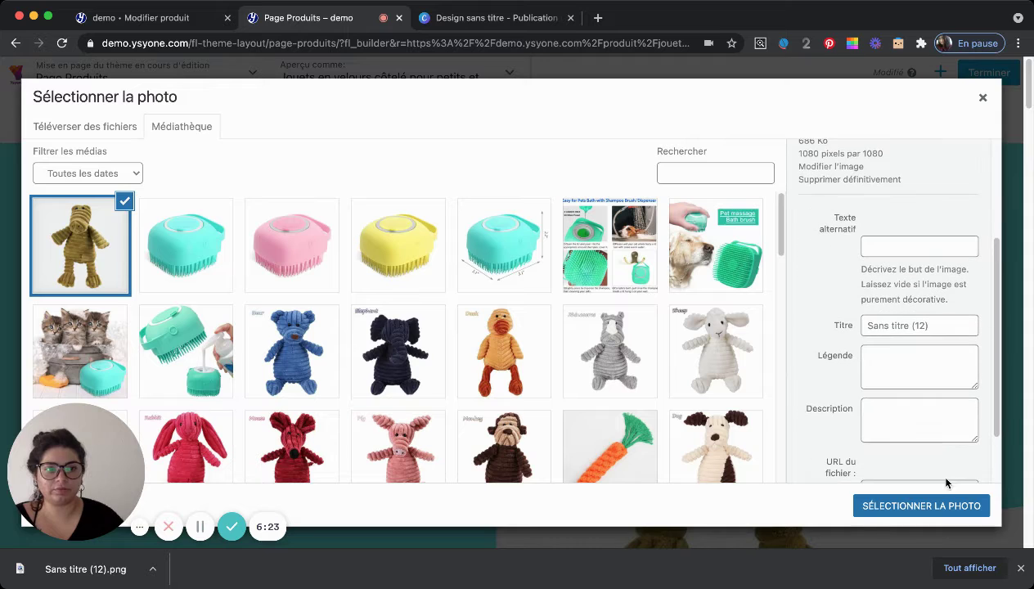
triple_click(935, 327)
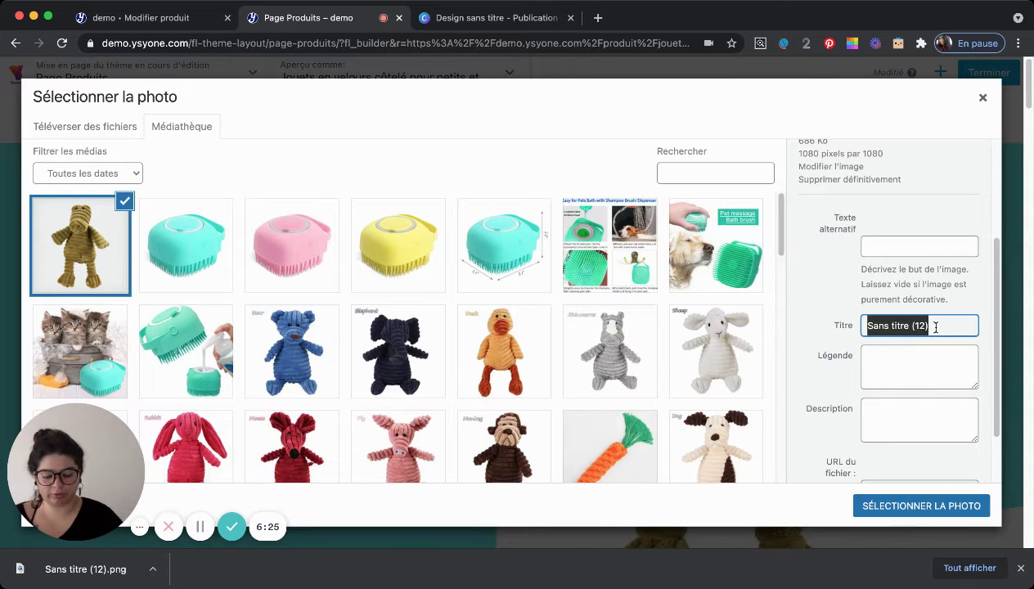
text(croco)
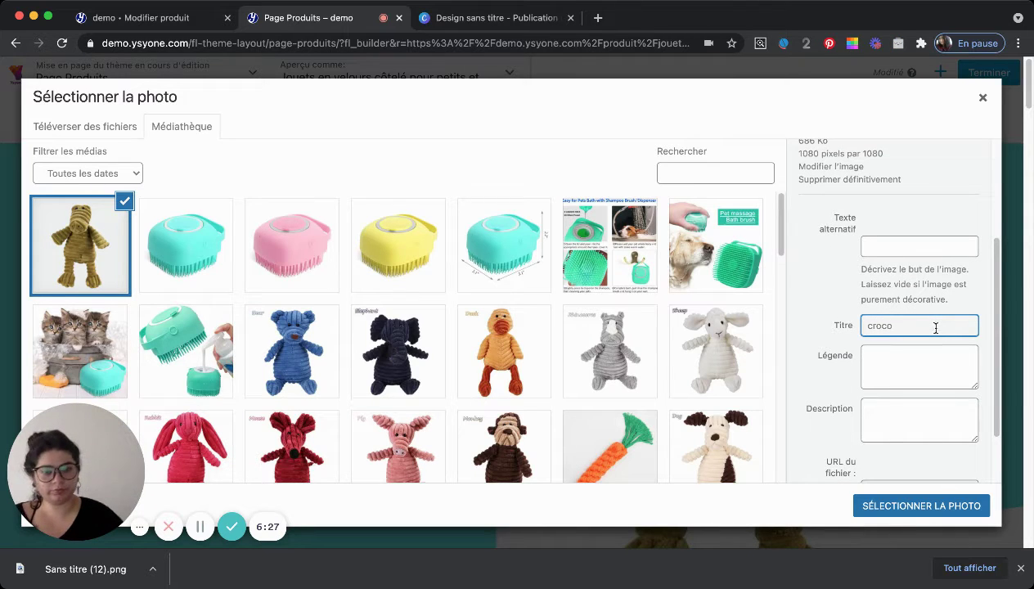
click(919, 505)
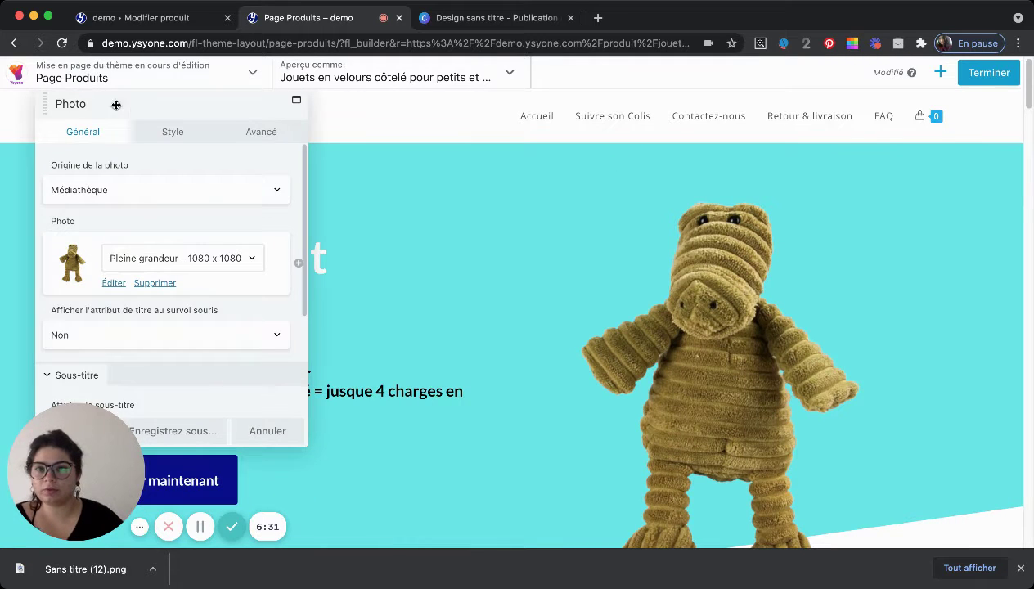
- Dock the Photo settings window beside the page preview and narrow it
drag(116, 105, 2, 131)
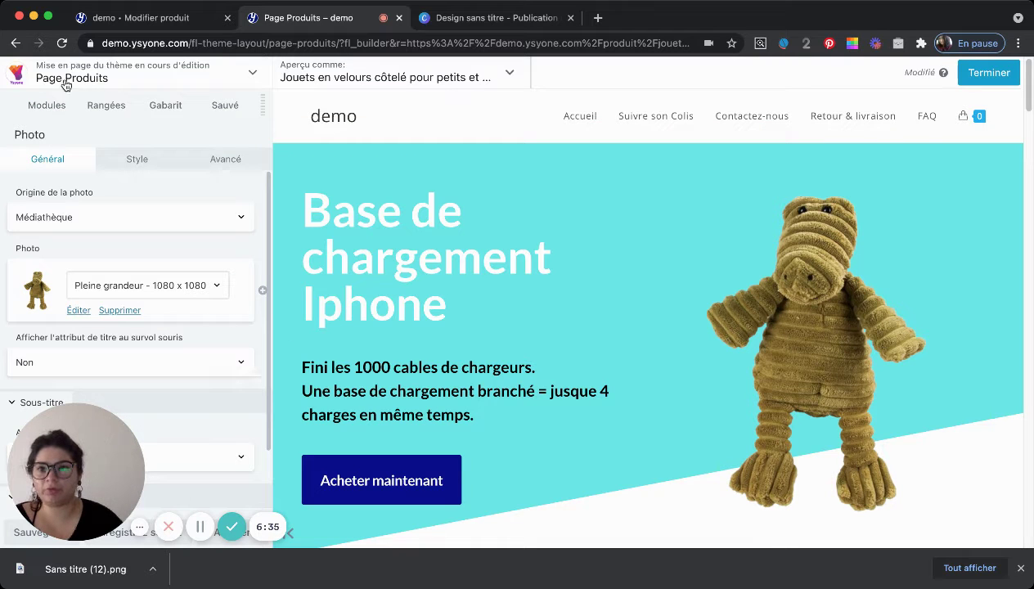
drag(425, 214, 265, 132)
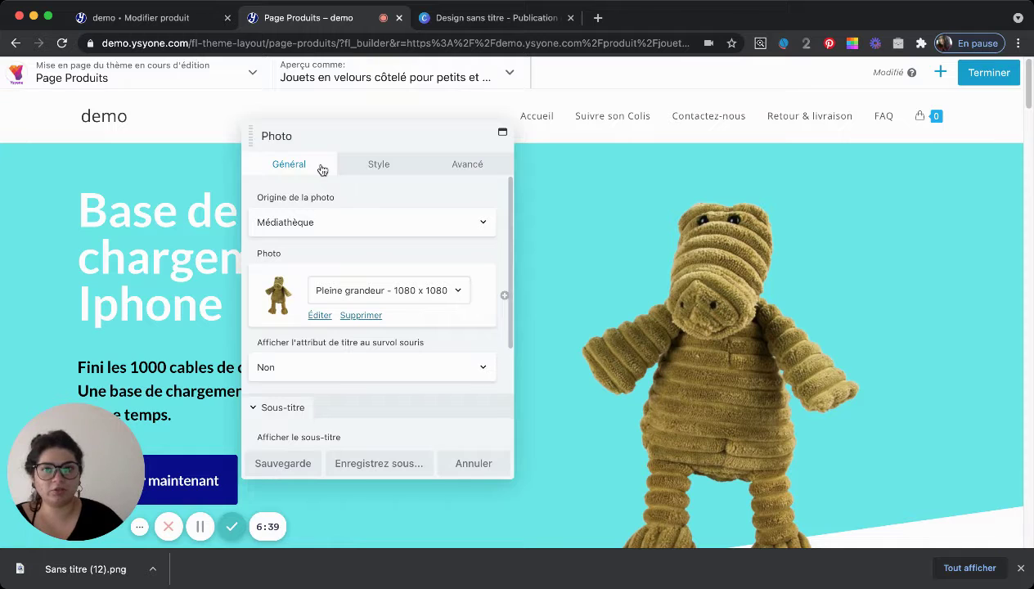
drag(79, 139, 4, 164)
drag(271, 247, 211, 248)
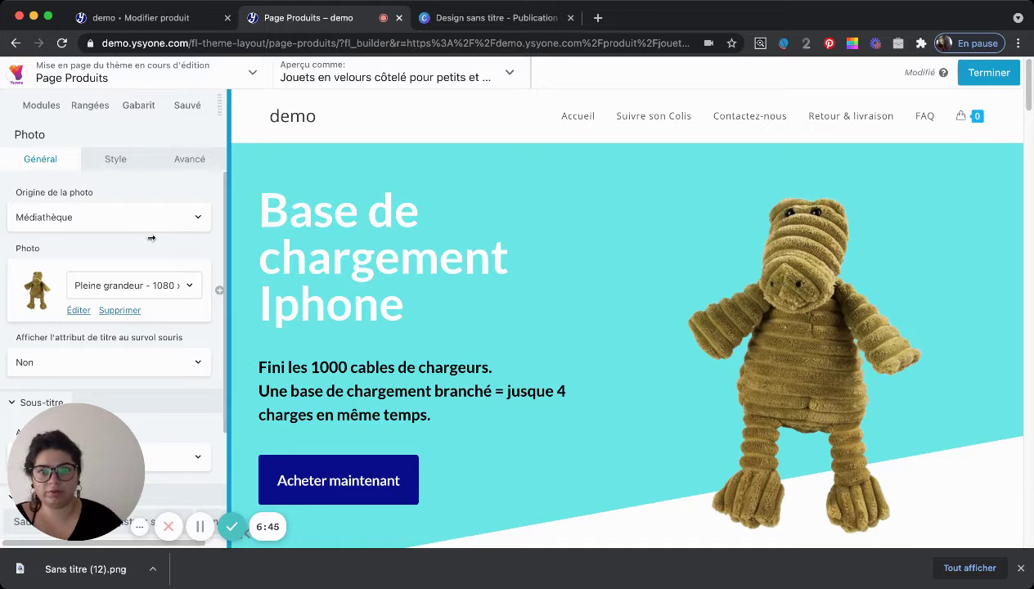
- Replace the banner heading with "Peluche en velours pour chiens."
scroll(617, 287, down, 2)
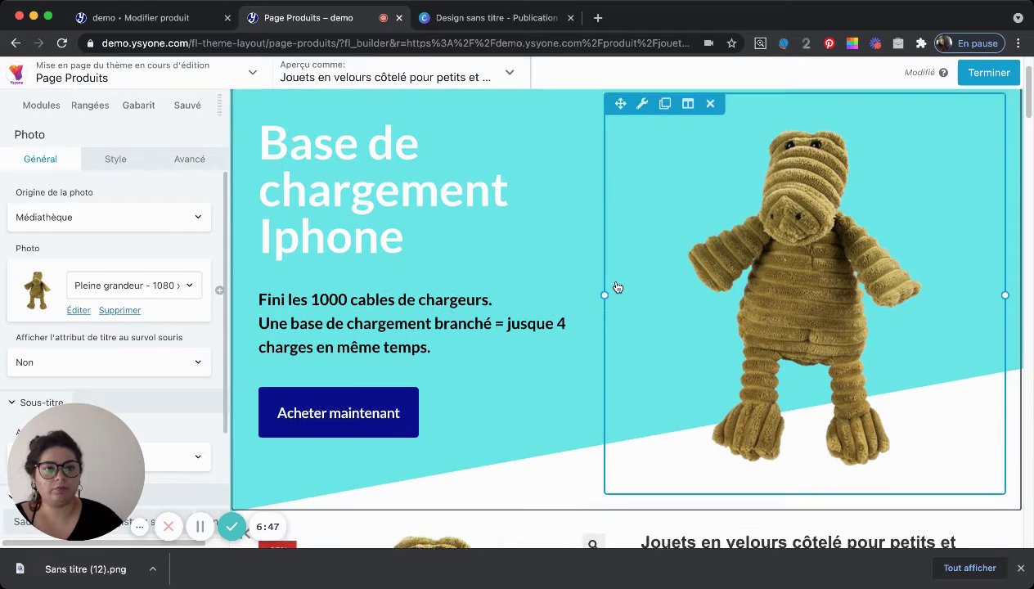
click(349, 189)
drag(431, 230, 240, 144)
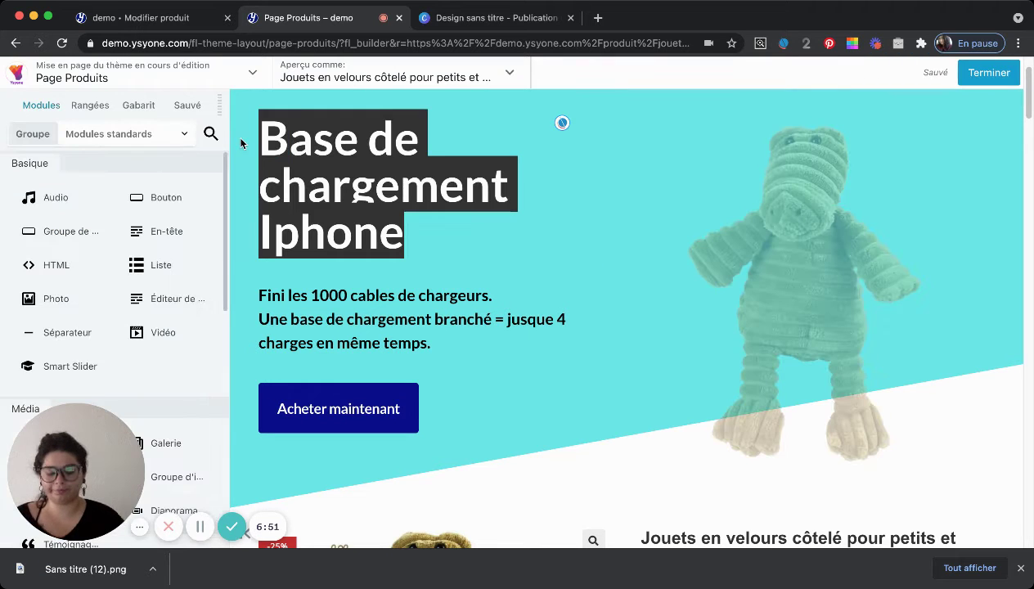
text(Peluc)
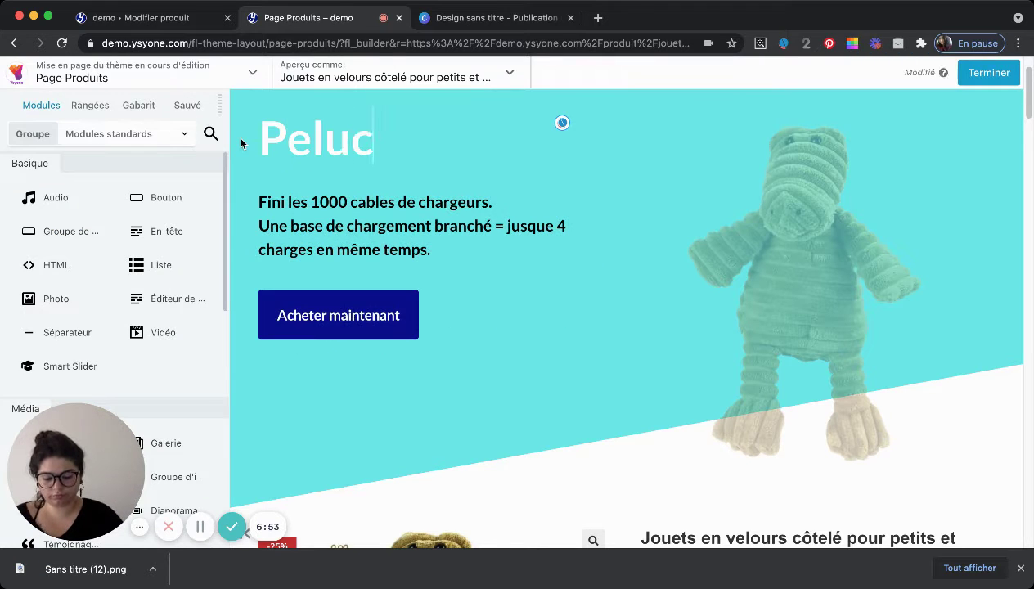
text(he en v)
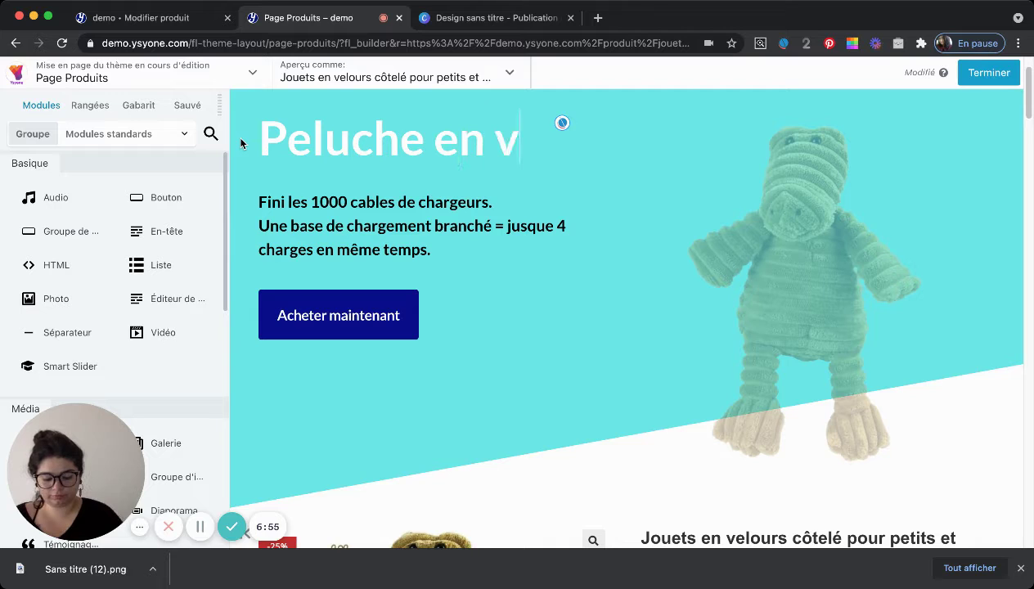
text(elours p)
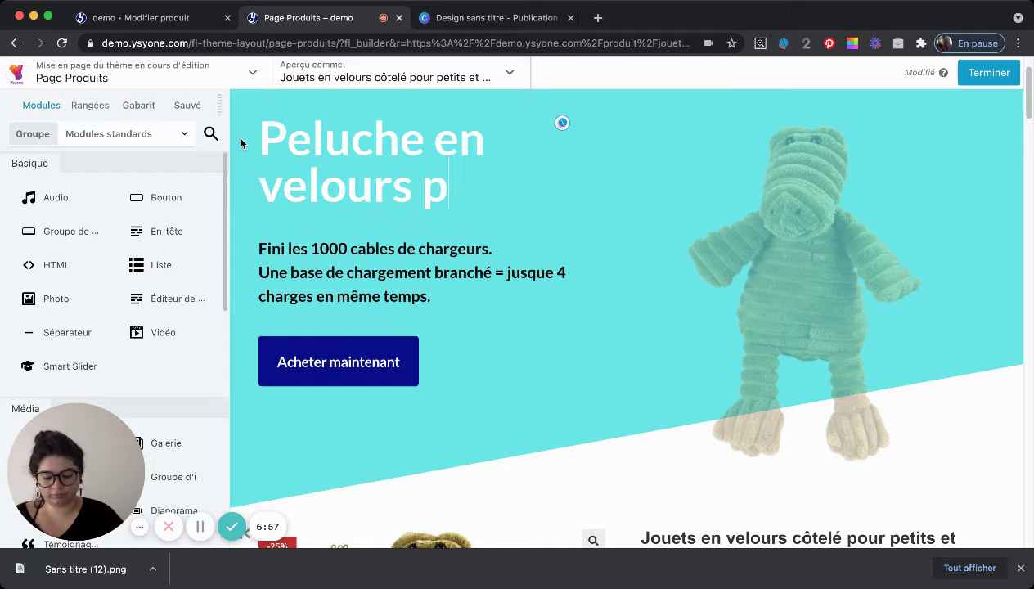
text(our ch)
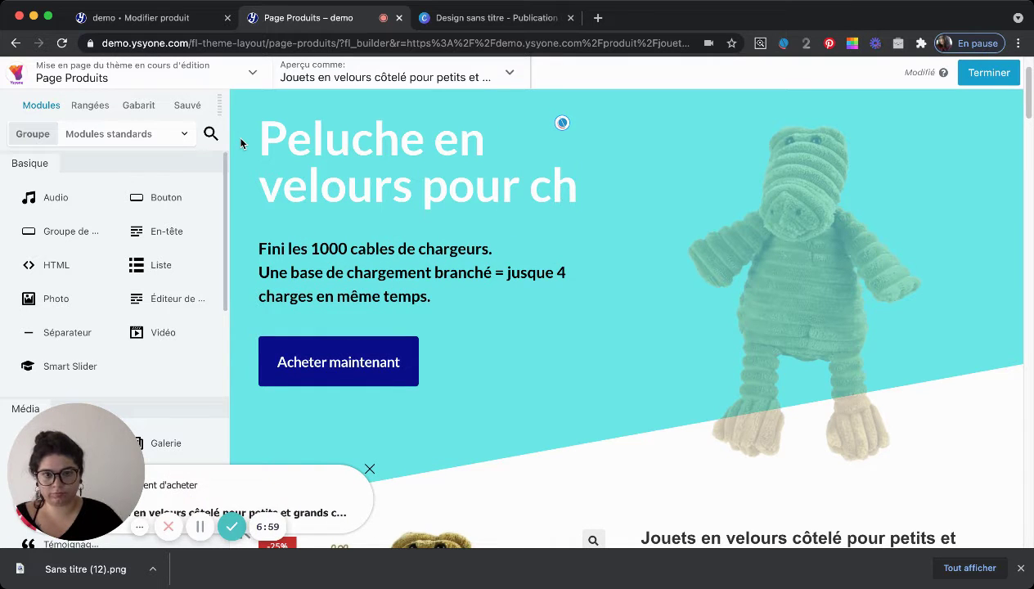
text(ien)
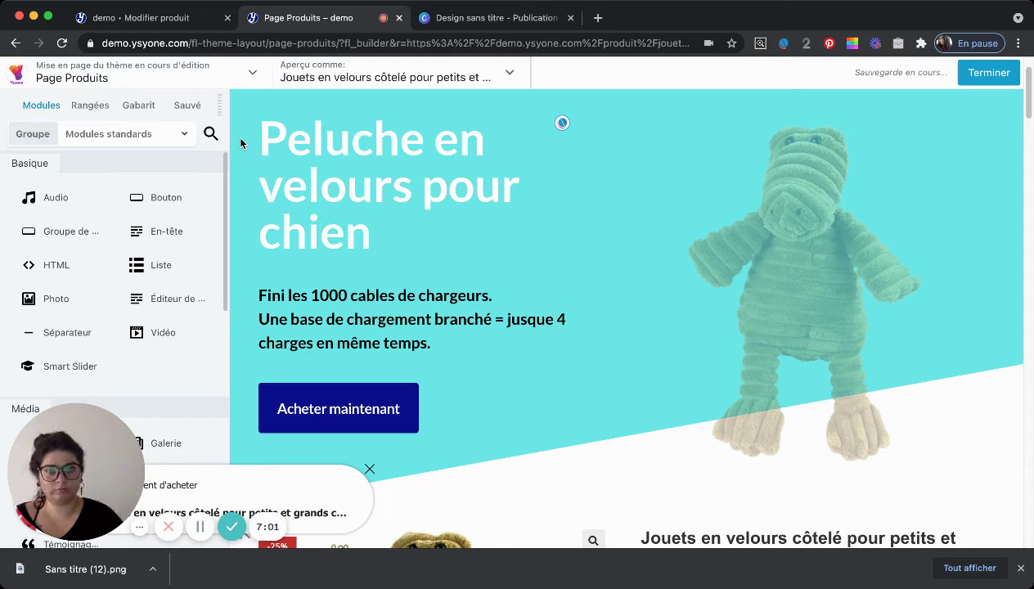
text(s.)
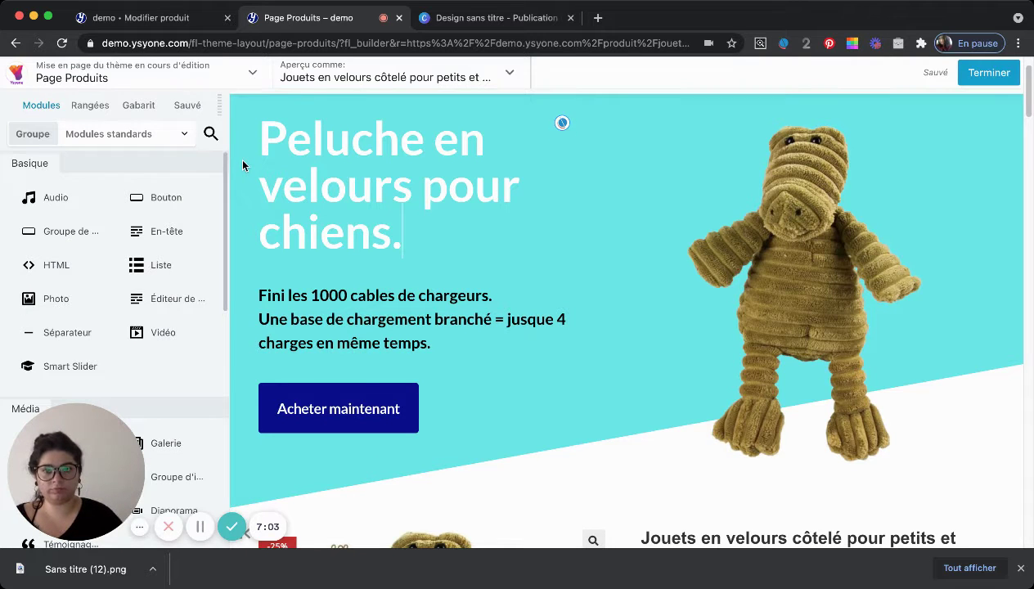
- Replace the banner text below the heading with "Un jouet tout doux et lavable pour votre meilleur ami."
click(404, 302)
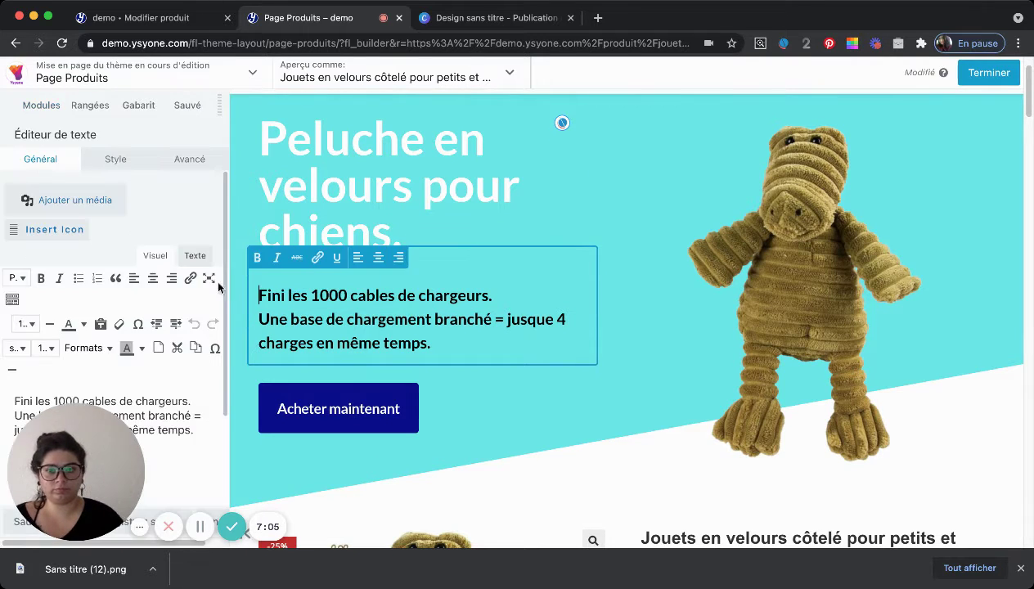
drag(431, 343, 248, 308)
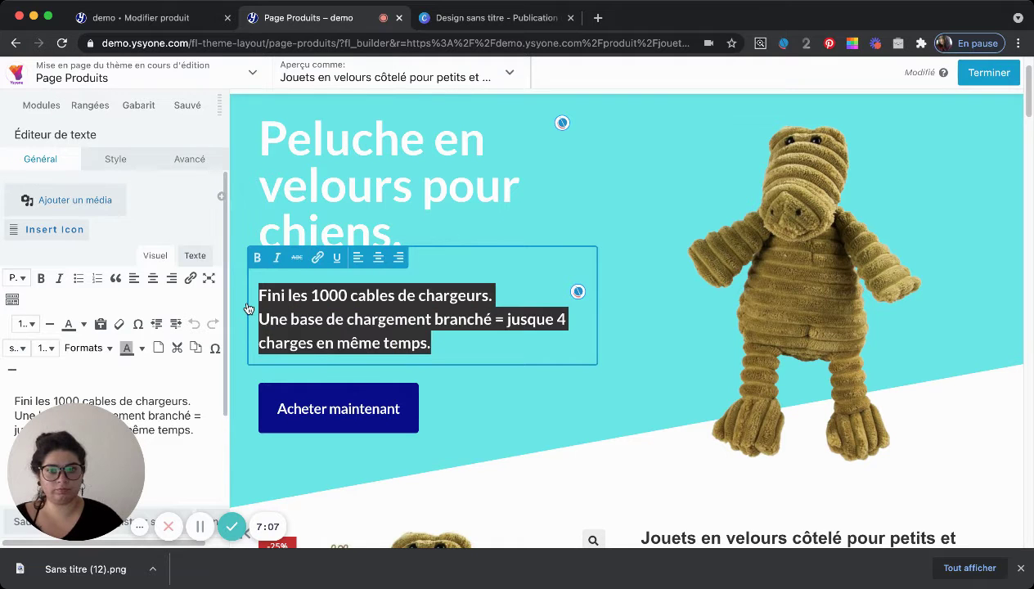
text(Un)
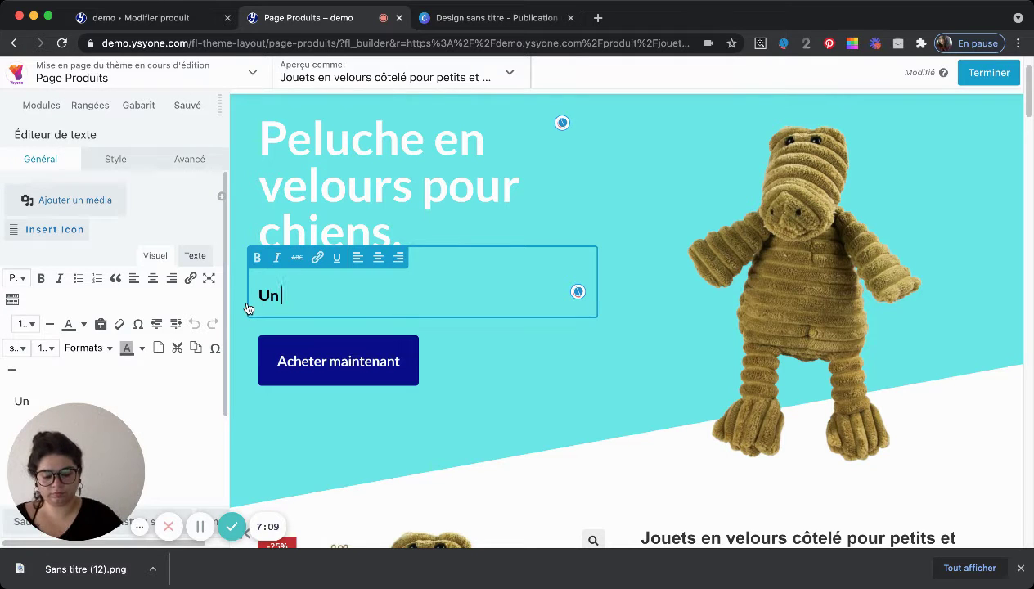
text( jouet tout)
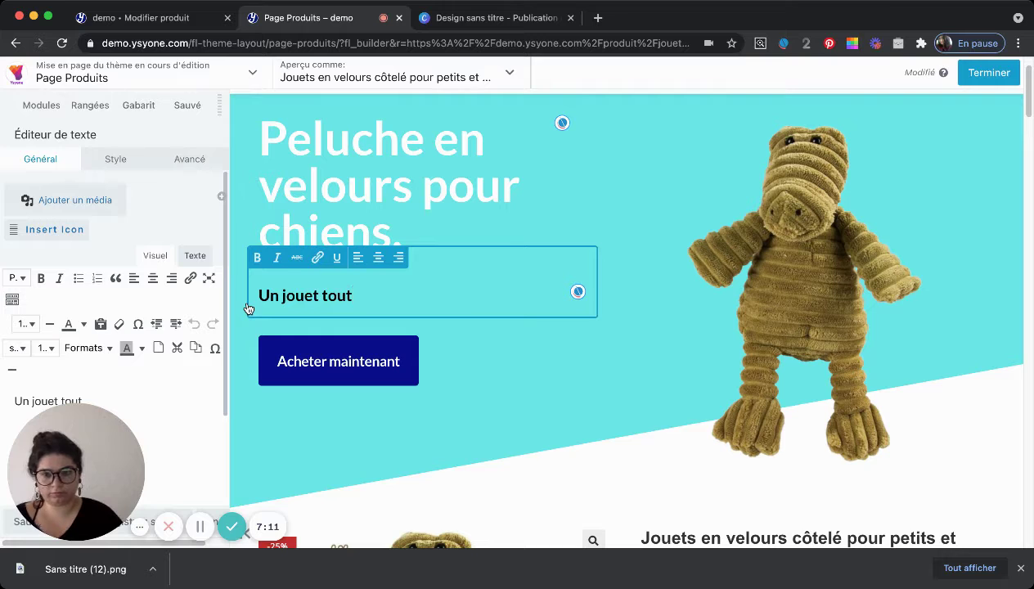
text(doux et )
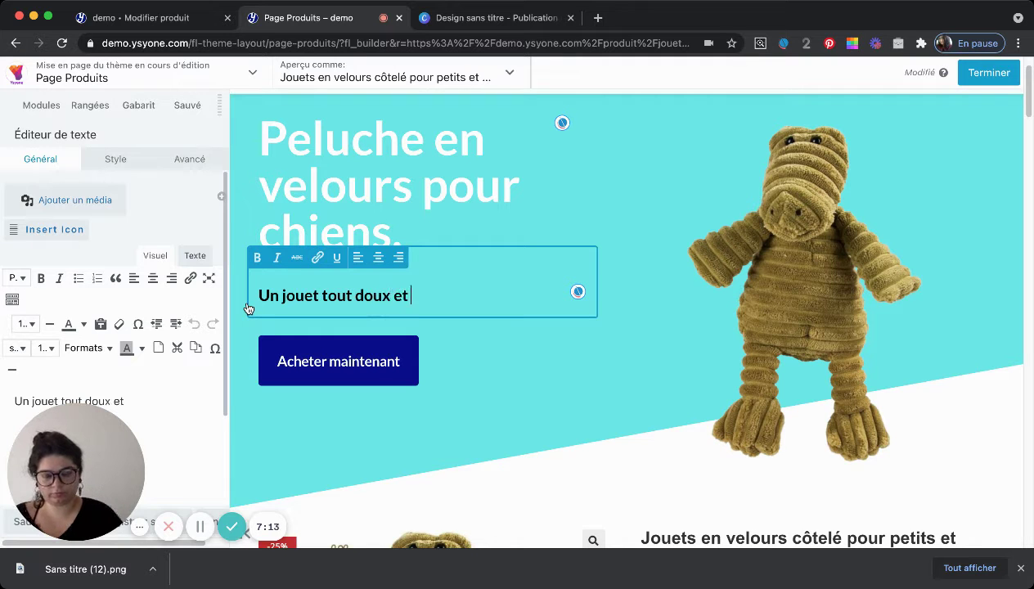
text(lavable )
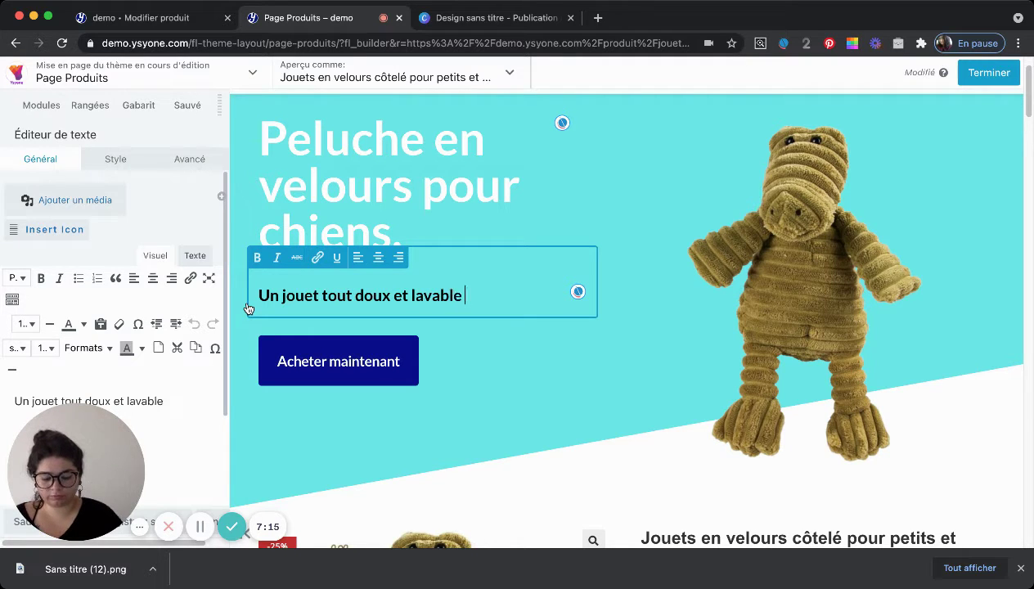
text(pour votr)
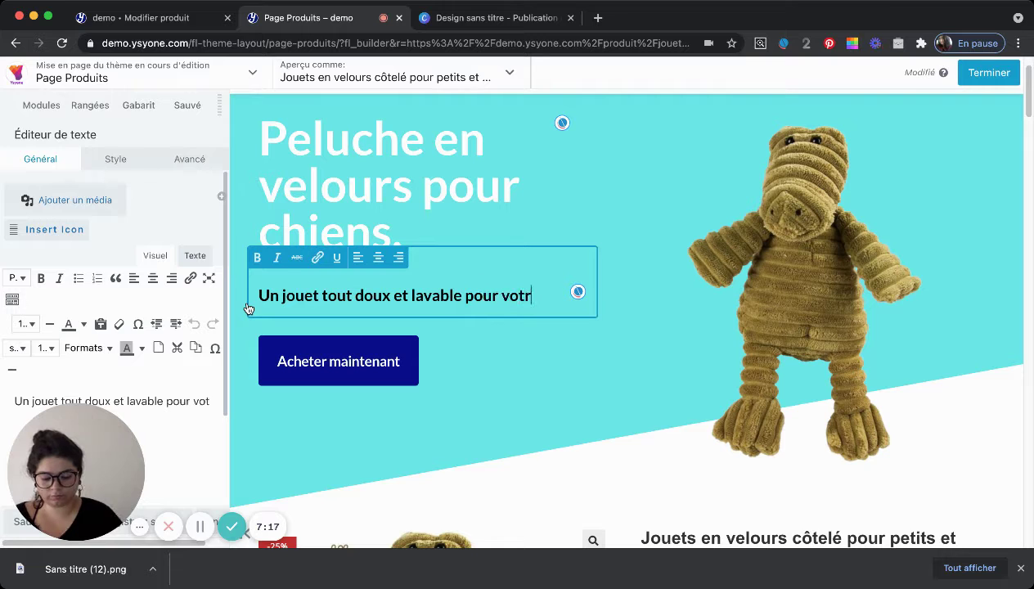
text(e meil)
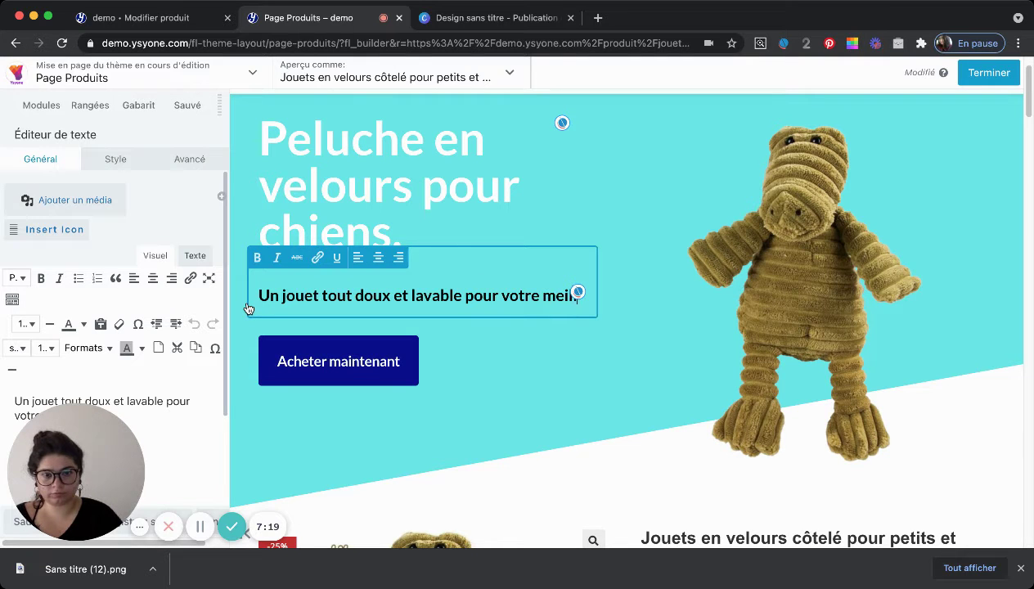
text(leur ami.)
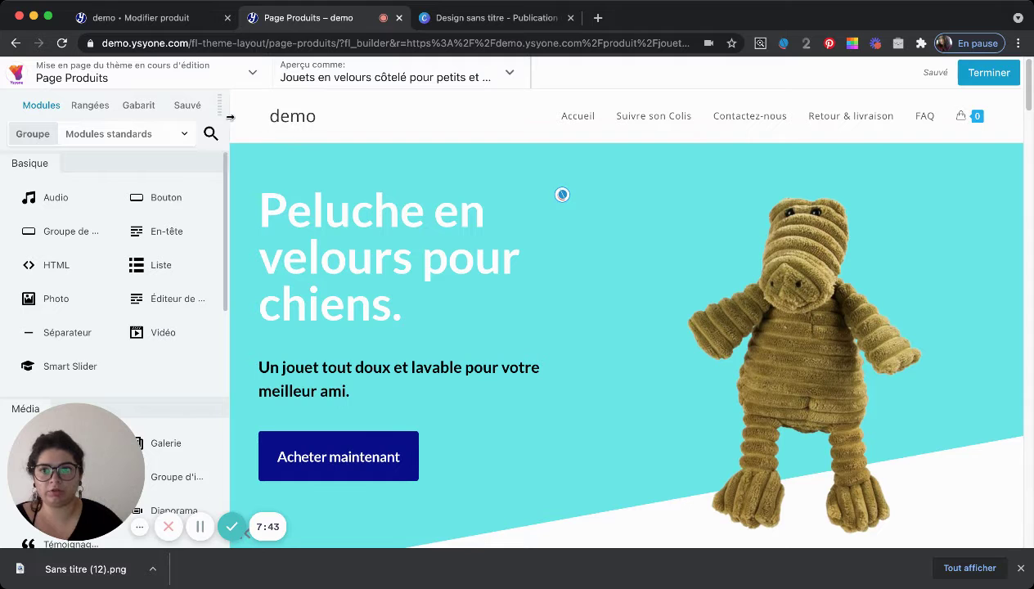
- Undock the modules panel, then change the banner row's background colour to green #5dd898 and save the row settings
drag(226, 122, 208, 143)
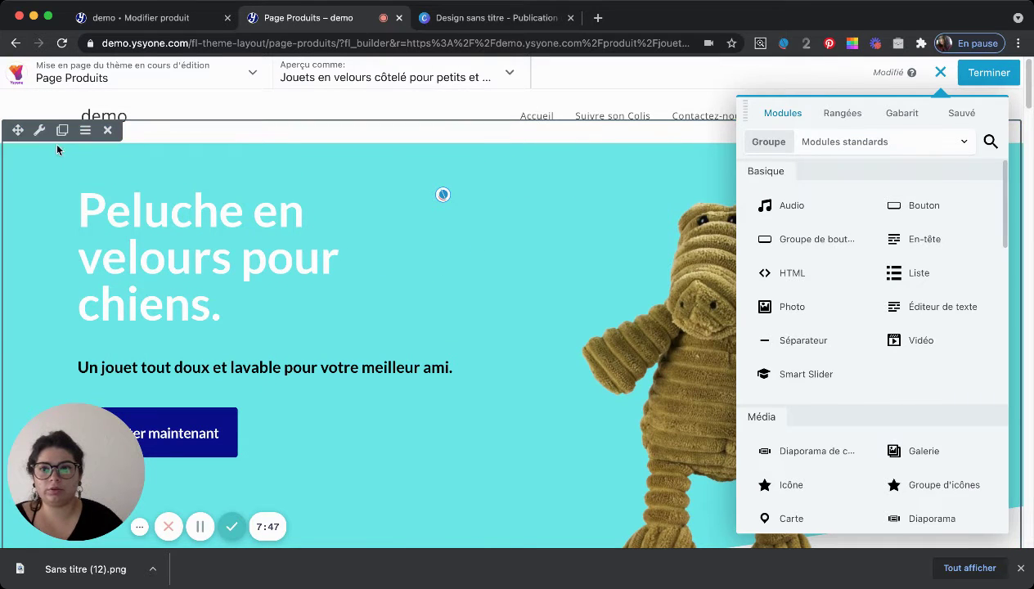
click(39, 130)
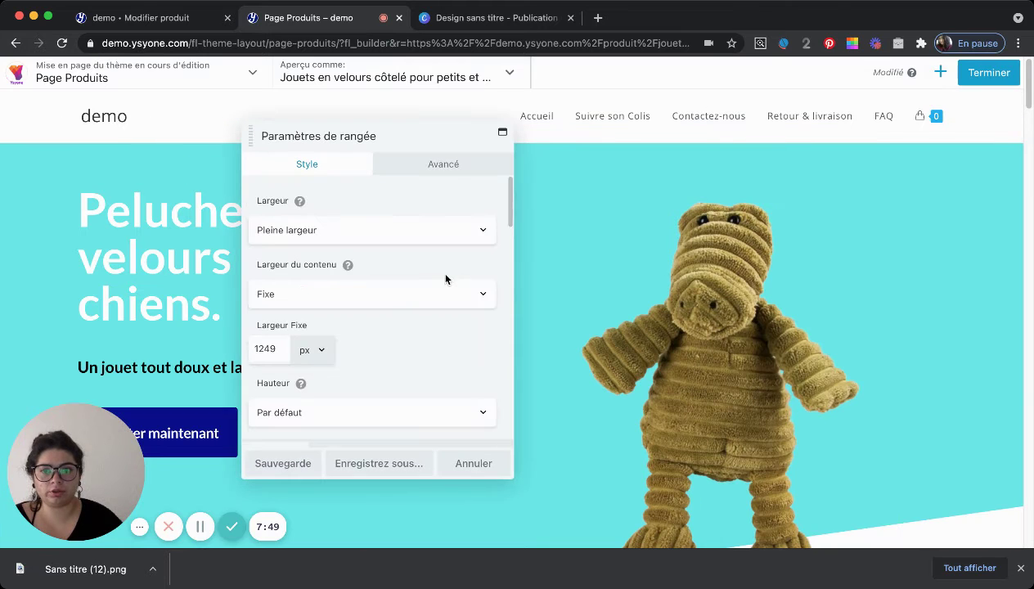
scroll(442, 279, down, 10)
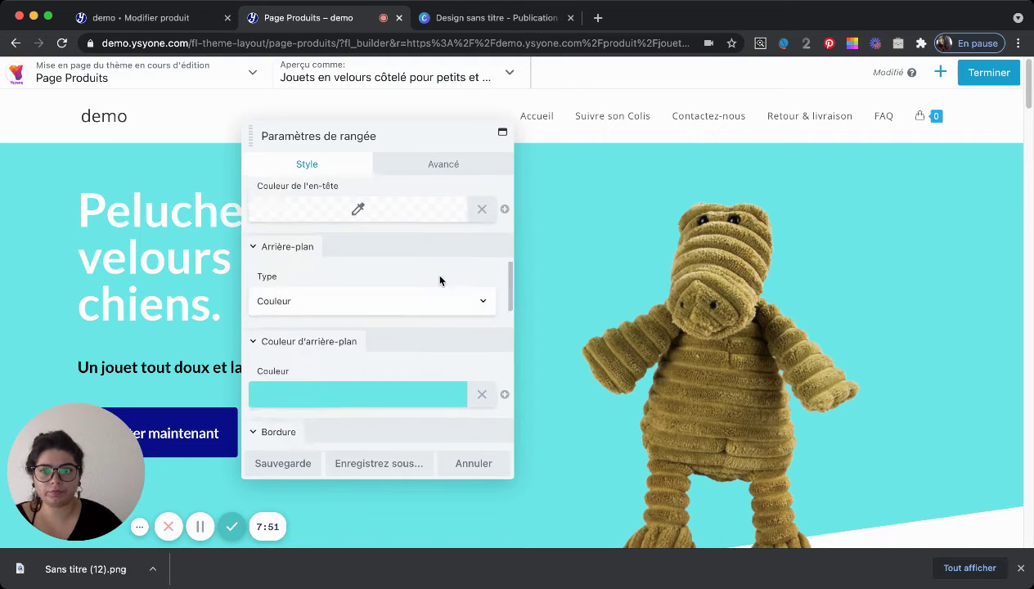
scroll(429, 278, down, 2)
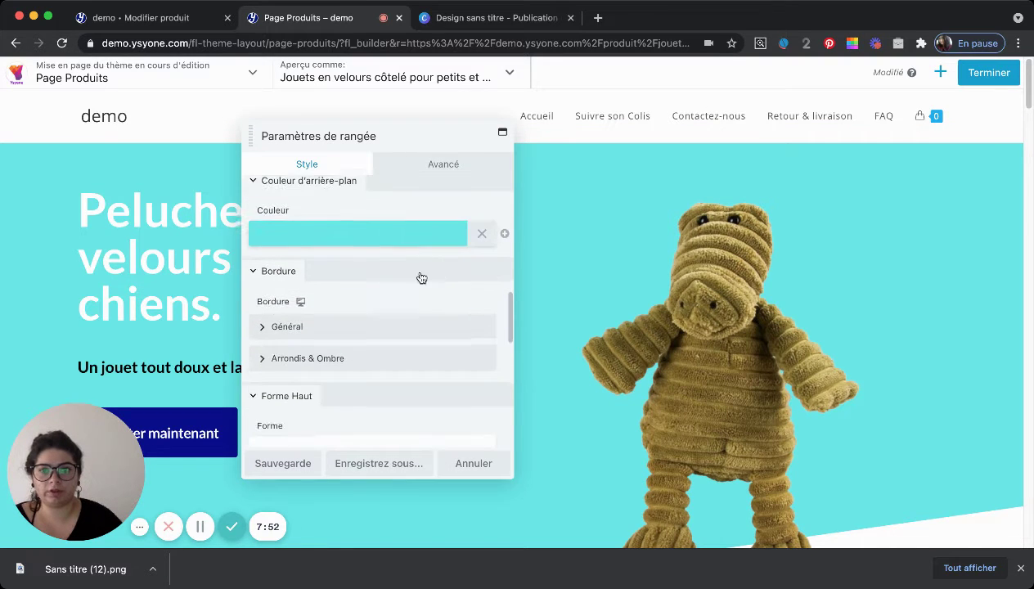
click(385, 235)
drag(357, 280, 338, 290)
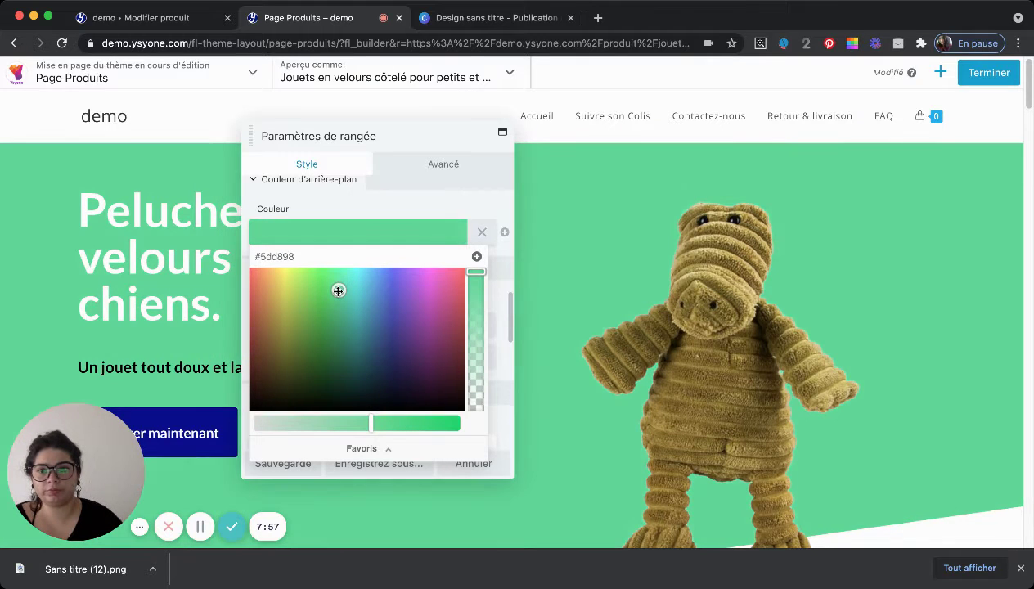
triple_click(335, 258)
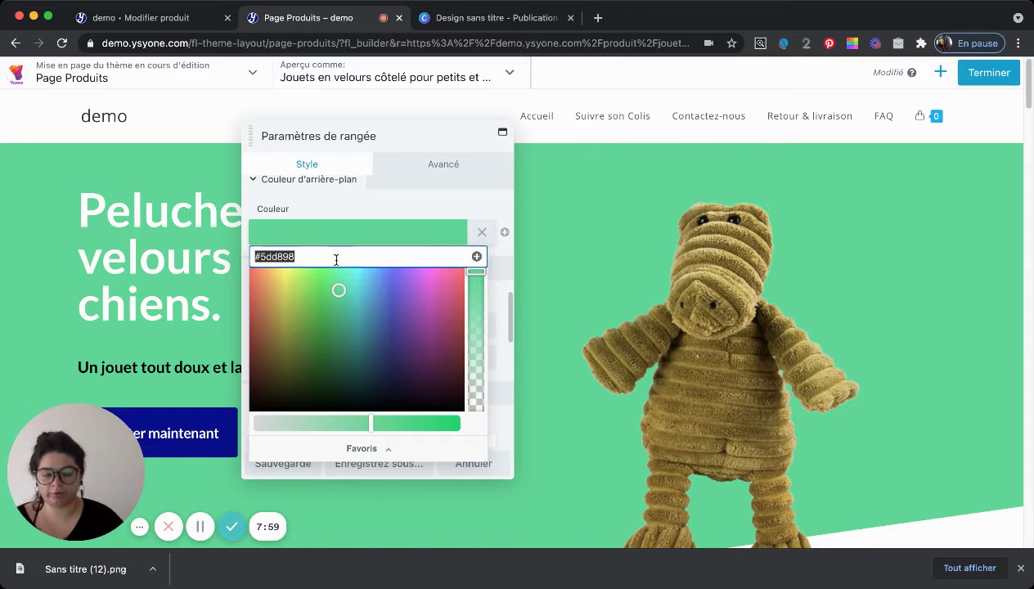
click(374, 211)
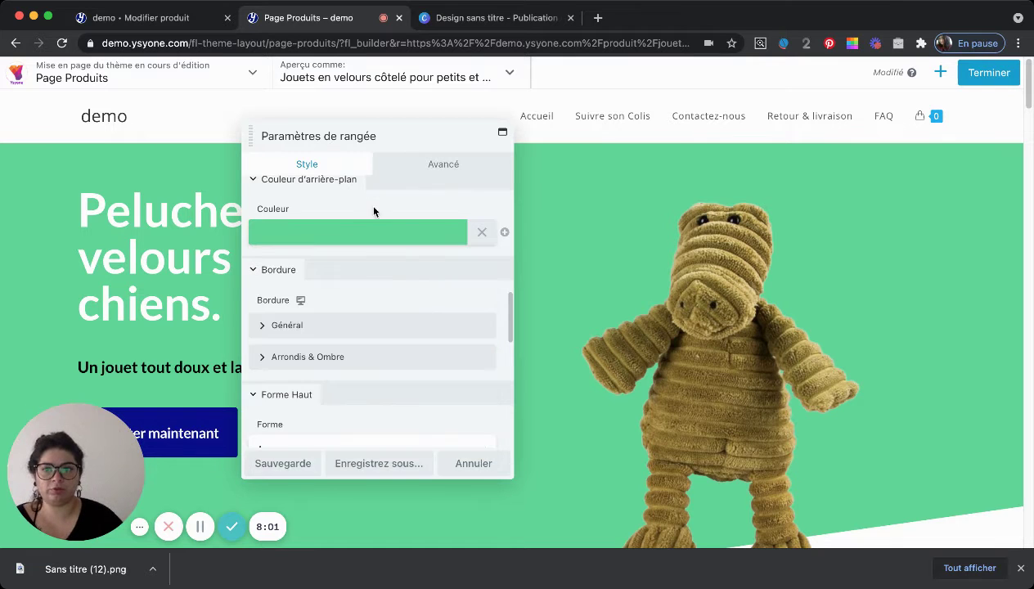
click(311, 458)
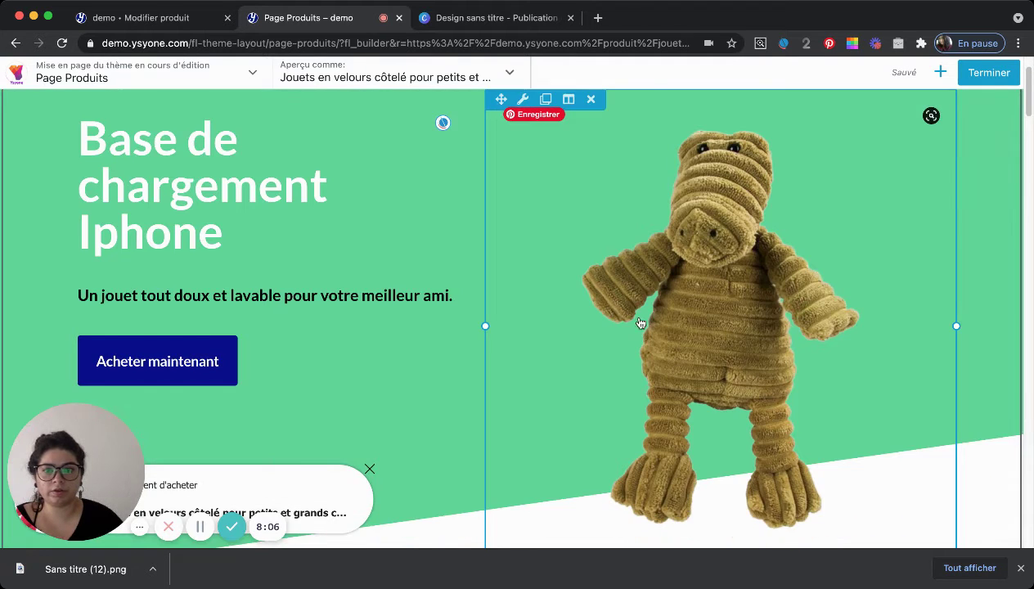
- In the banner row's settings, try the Circle bottom shape, then choose Spots instead of Slanted Edge
scroll(640, 323, down, 2)
scroll(640, 323, up, 2)
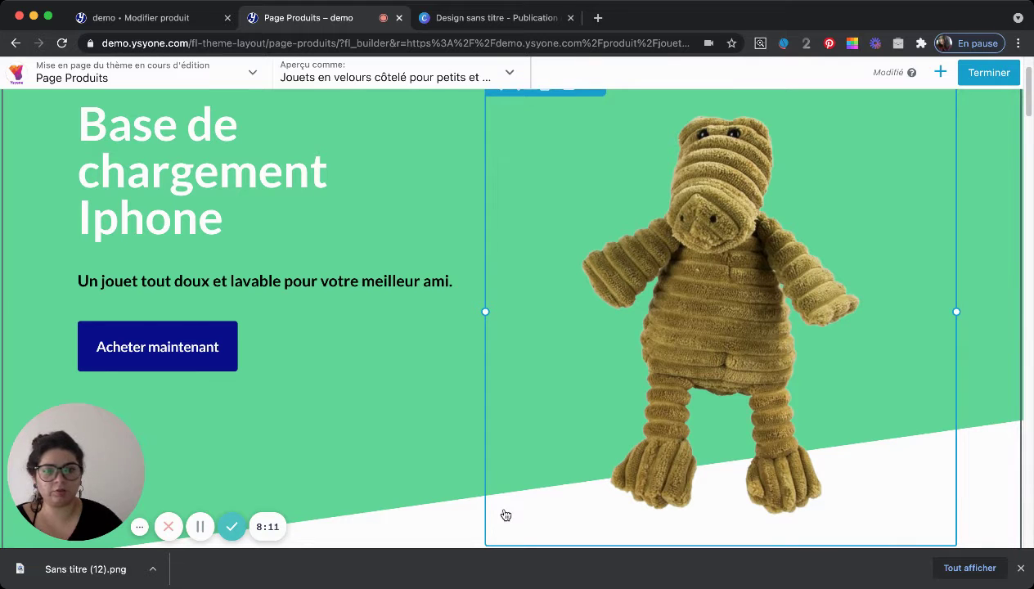
scroll(201, 175, up, 2)
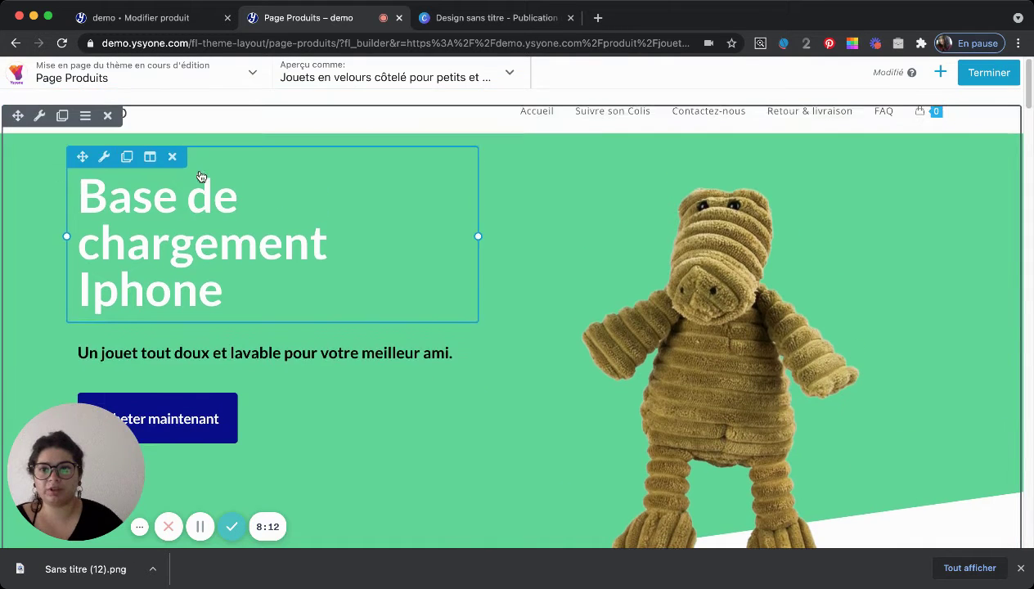
click(40, 117)
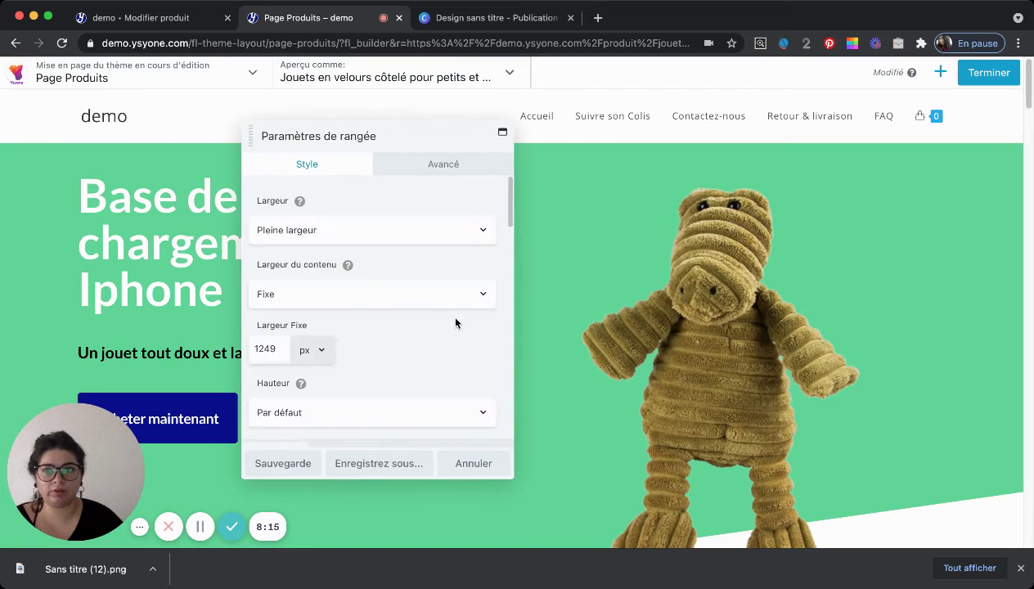
scroll(454, 321, down, 5)
scroll(456, 323, down, 10)
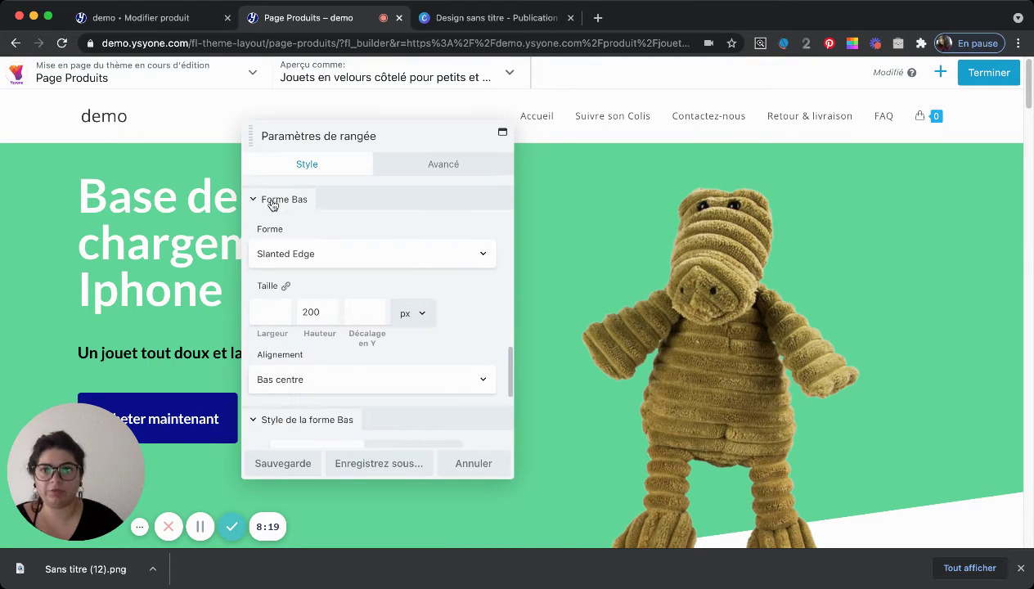
click(326, 254)
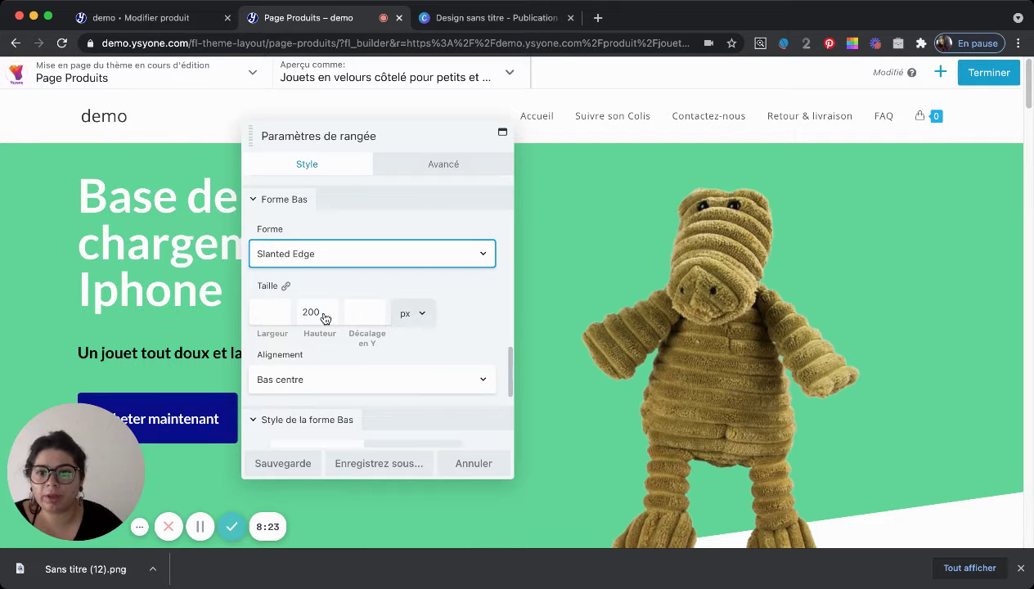
key(c)
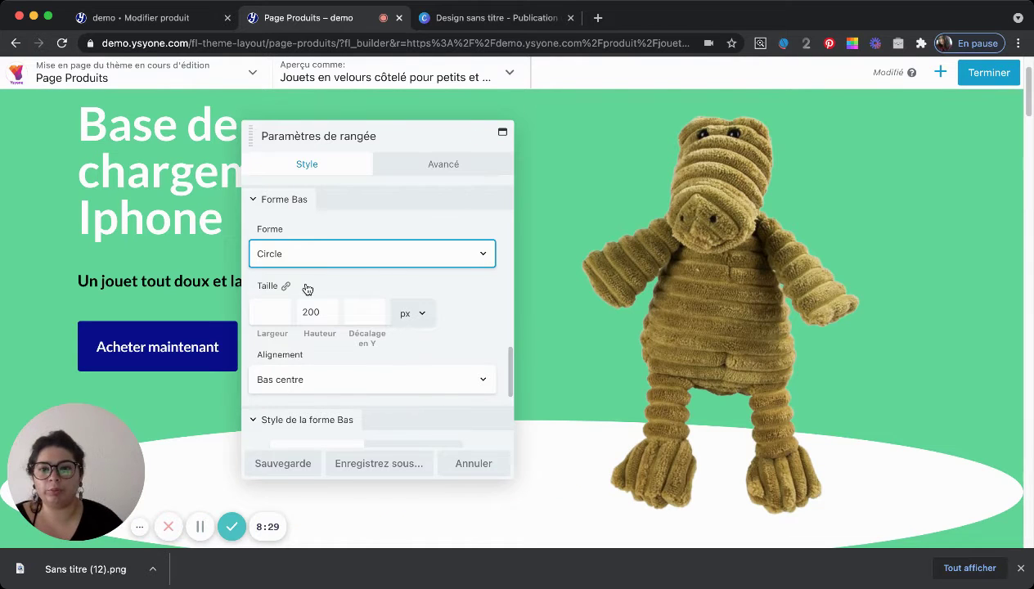
click(309, 289)
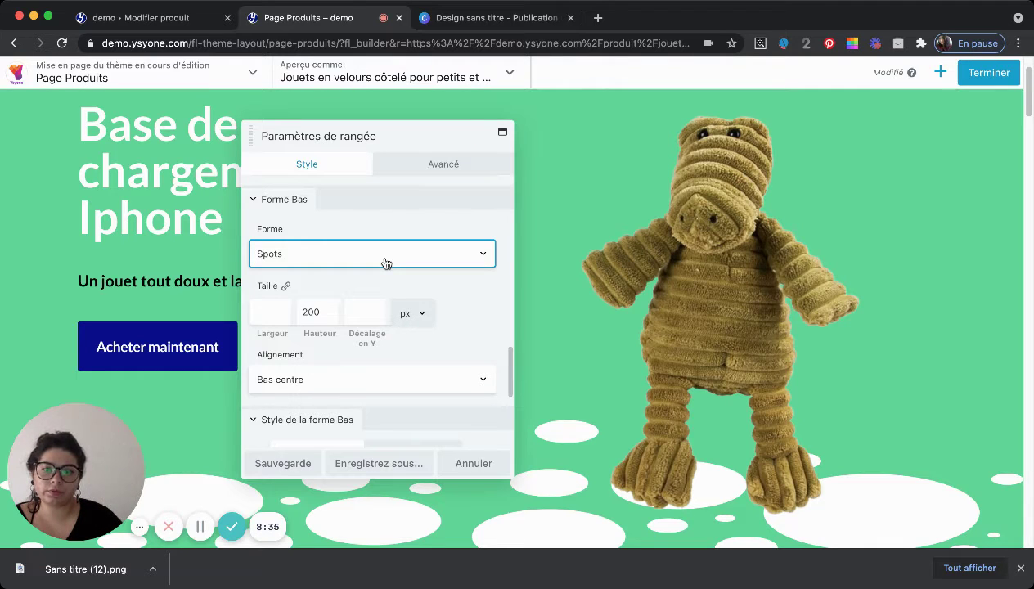
- Set the height of the banner row's Spots bottom shape to 560 px
scroll(339, 319, down, 2)
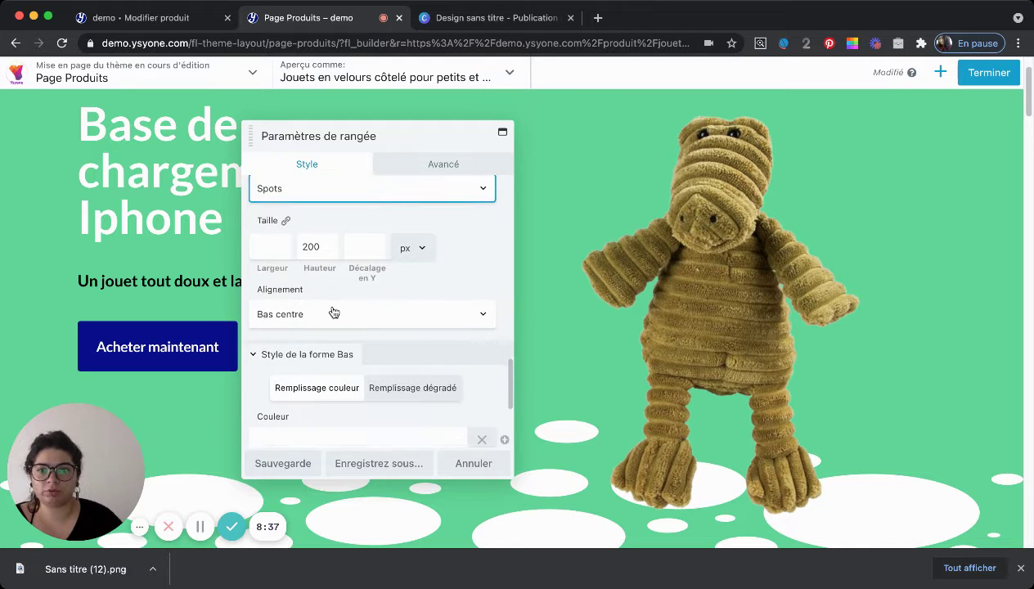
click(324, 238)
drag(277, 285, 308, 287)
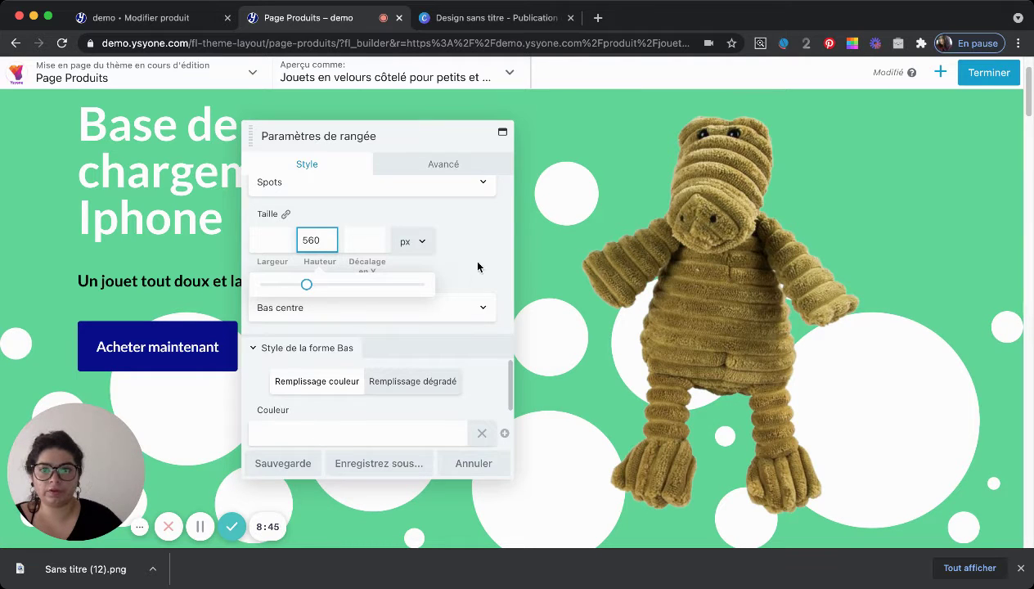
- Fill the bottom shape with the background green #5dd898, darken the fill to #569940, and save the row settings
scroll(353, 385, down, 5)
click(376, 291)
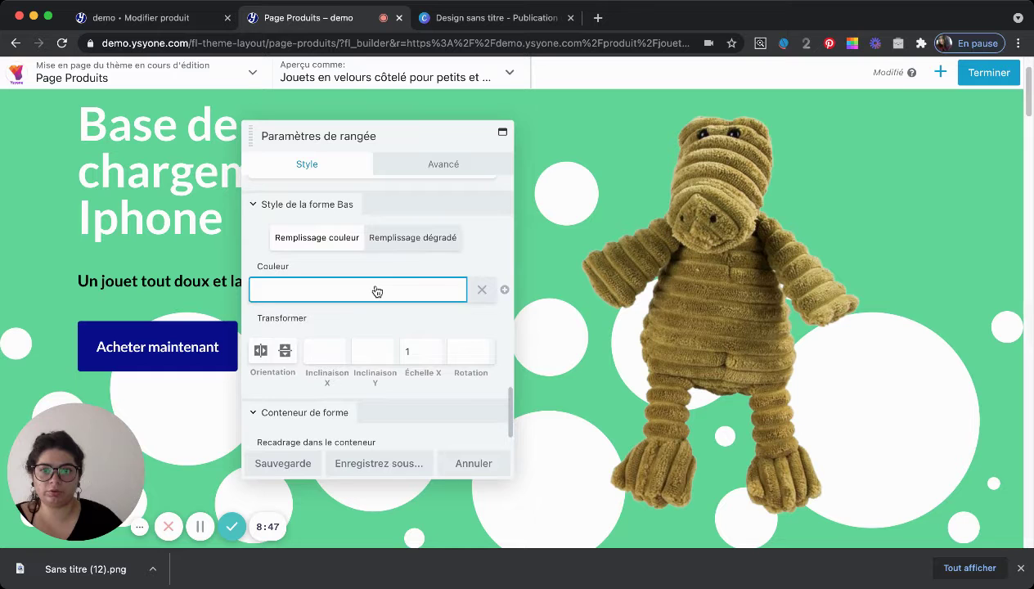
click(325, 300)
click(288, 312)
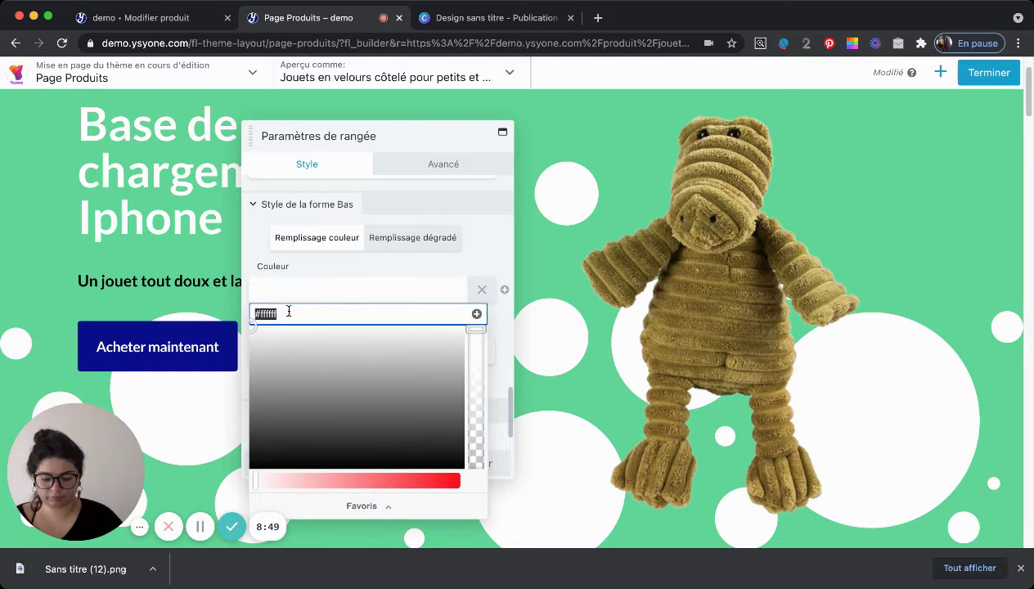
text(#5dd893)
click(390, 293)
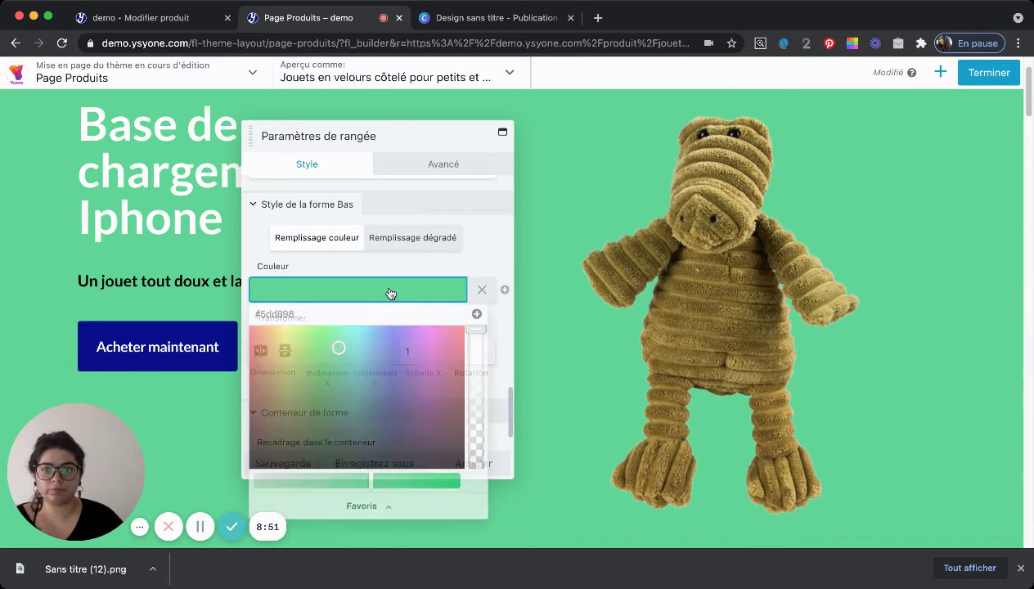
click(390, 292)
click(341, 353)
drag(341, 352, 312, 383)
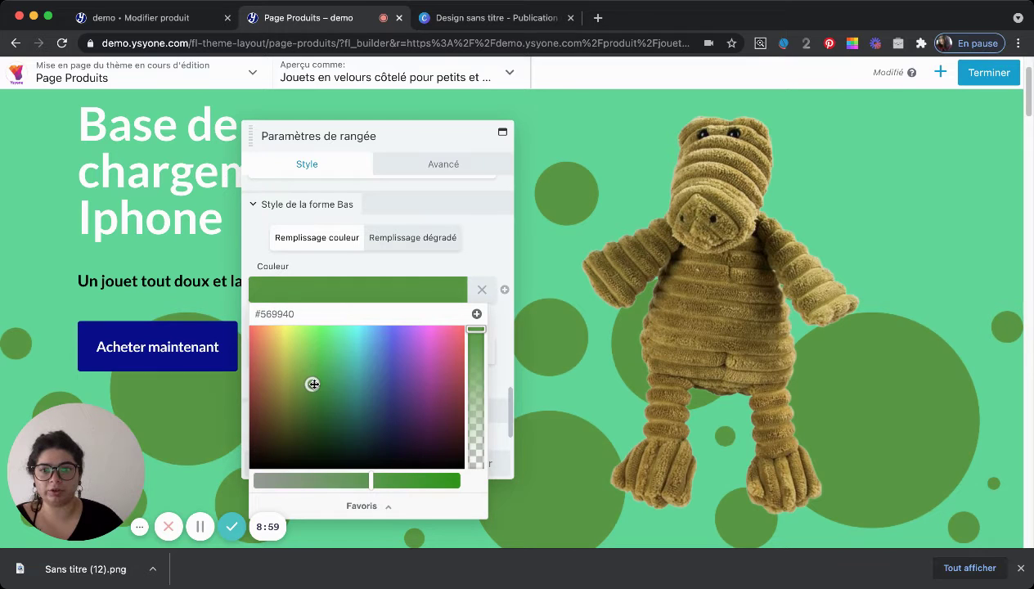
click(427, 268)
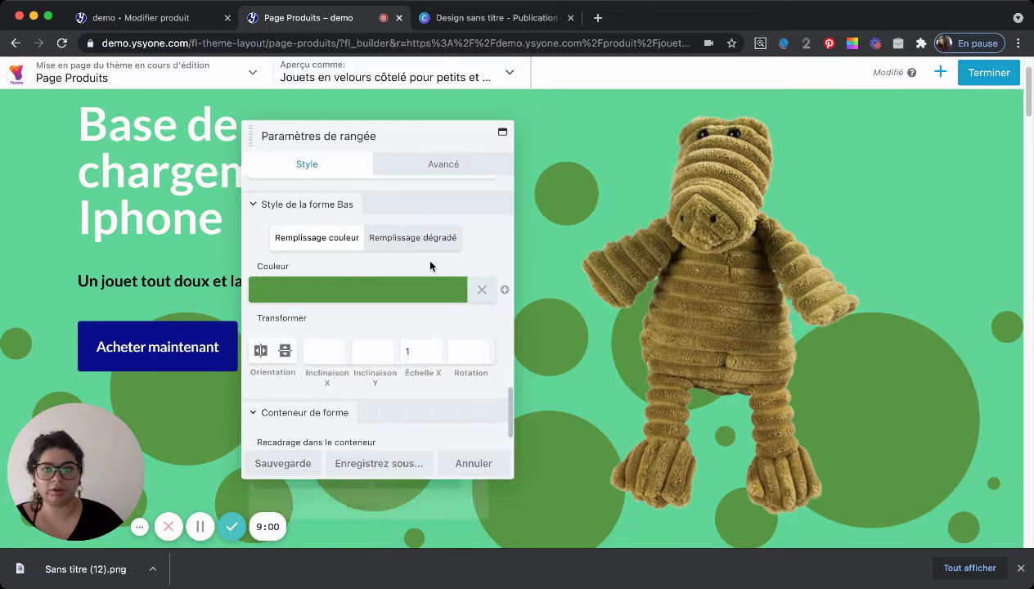
click(286, 463)
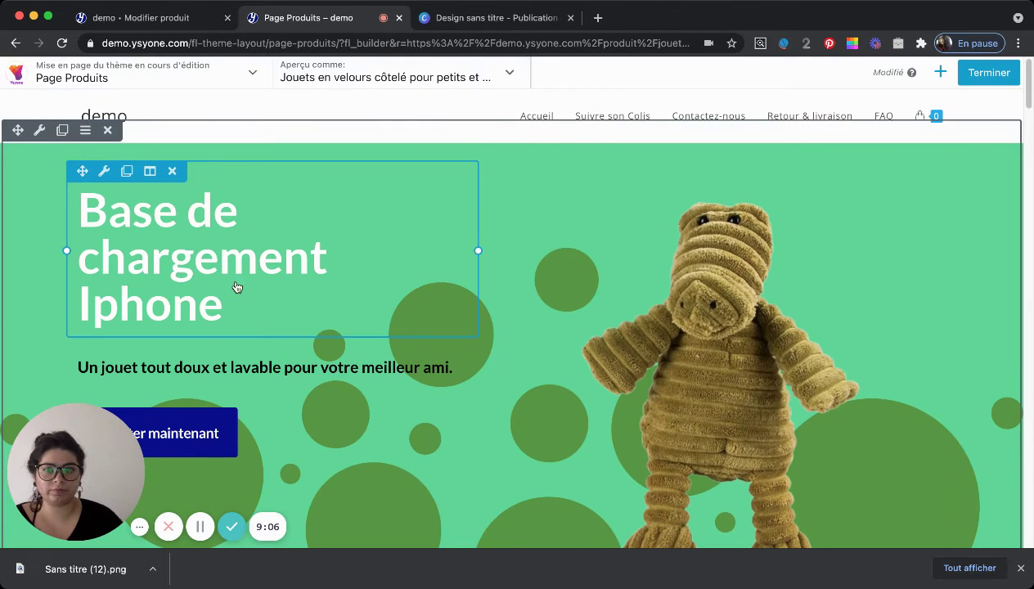
- Replace the banner heading's text with "Peluche velours pour chiens !" and save the text module
click(223, 279)
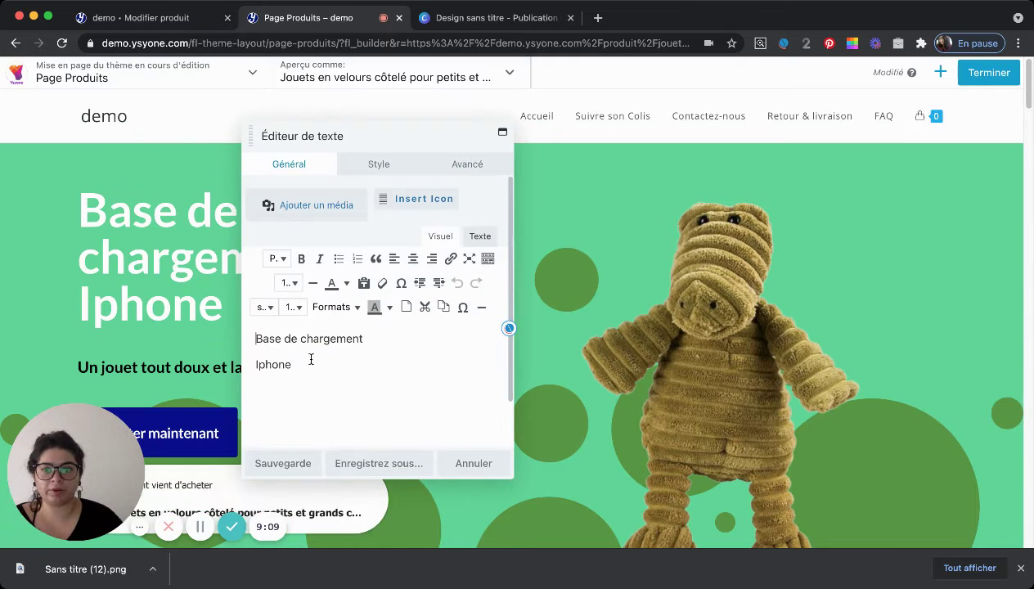
drag(311, 359, 250, 338)
key(BackSpace)
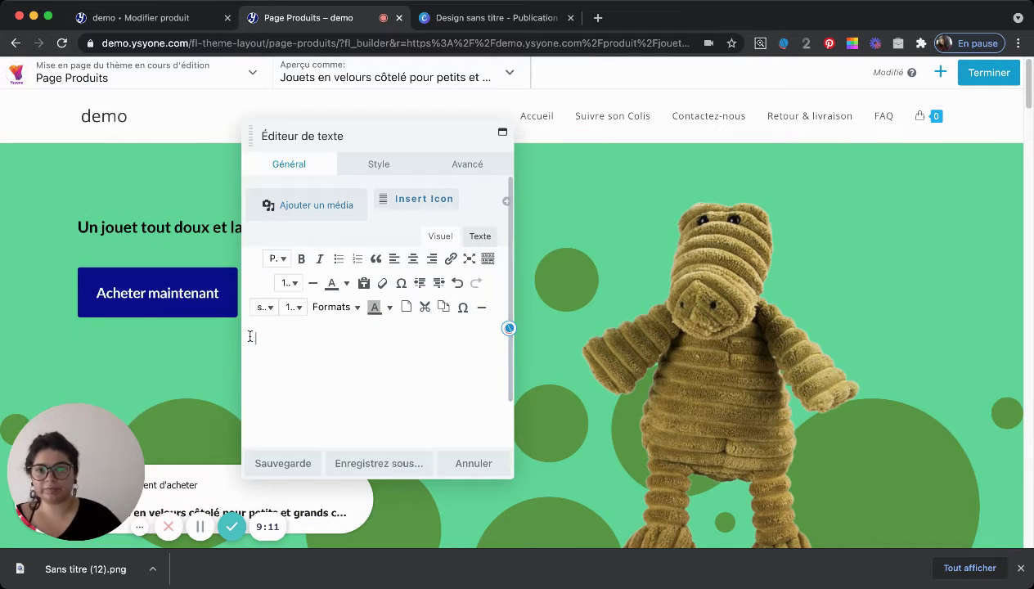
text(Peluche velours)
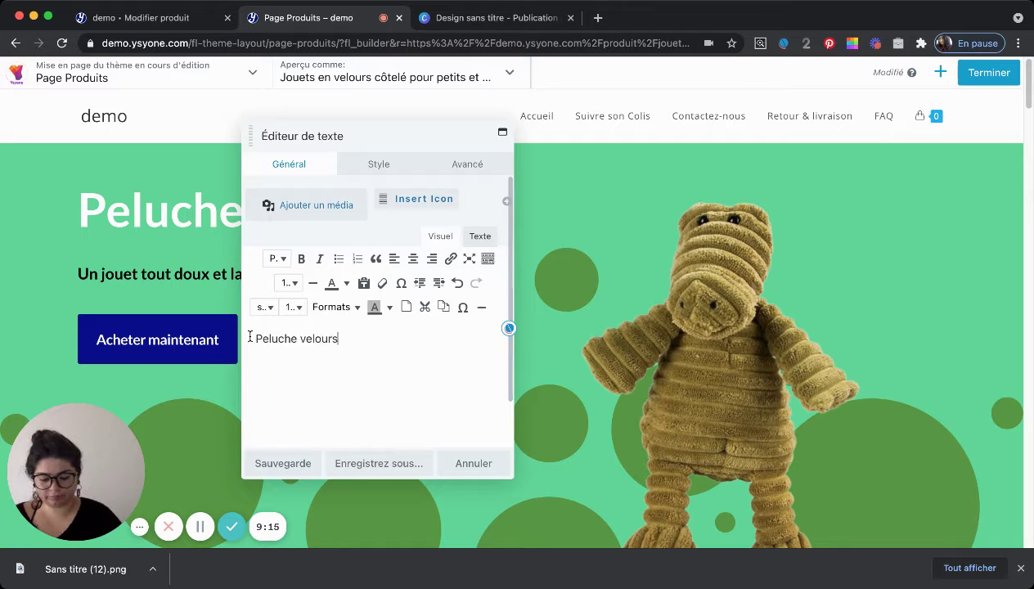
text( pour )
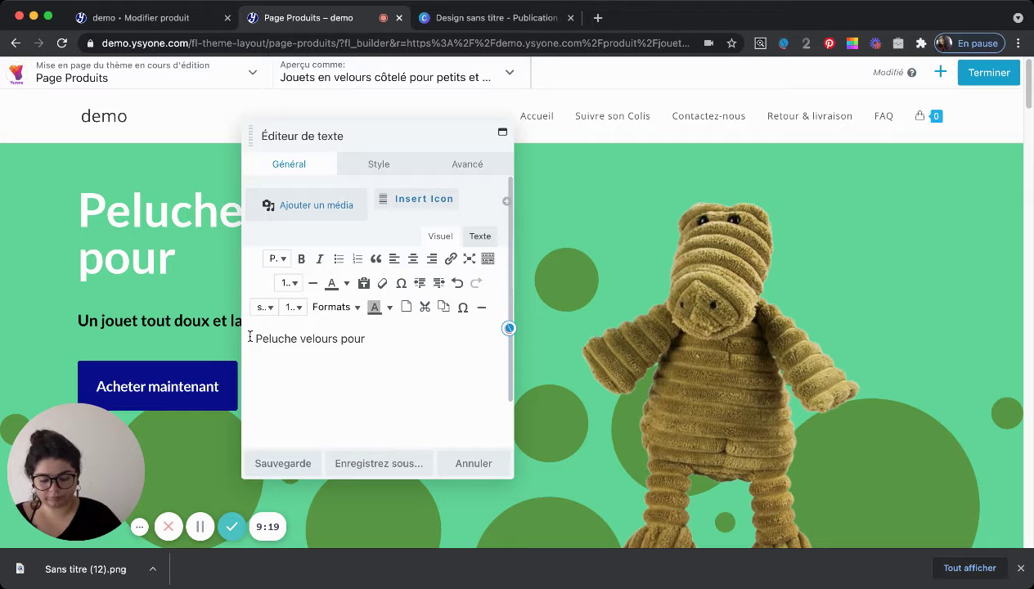
text(chiens !)
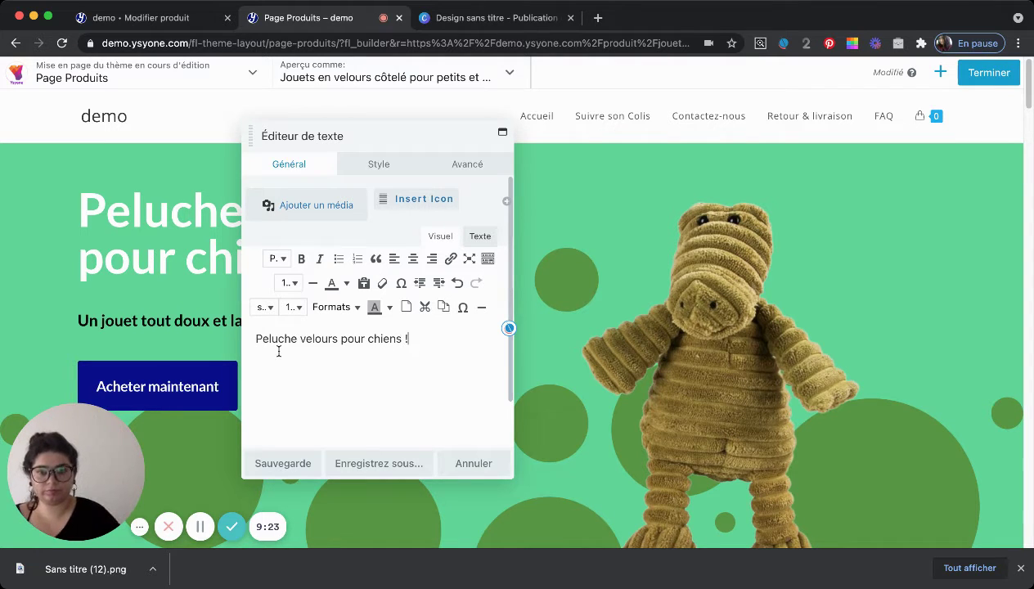
click(270, 463)
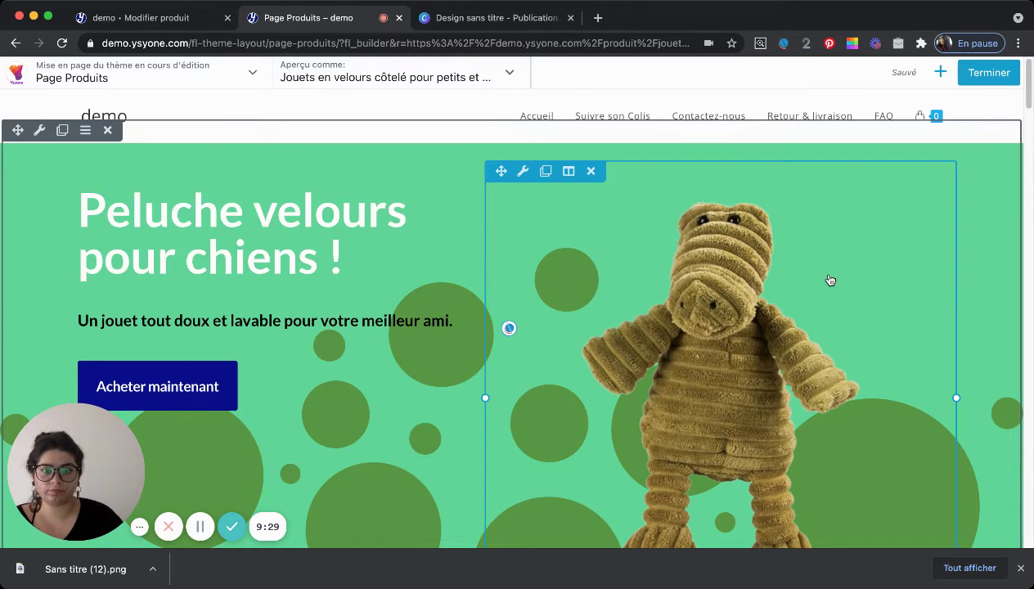
- Set the J'ACHÈTE add-to-cart button's background colour to green #5dd898 and save the button settings
scroll(829, 280, down, 3)
scroll(829, 280, down, 10)
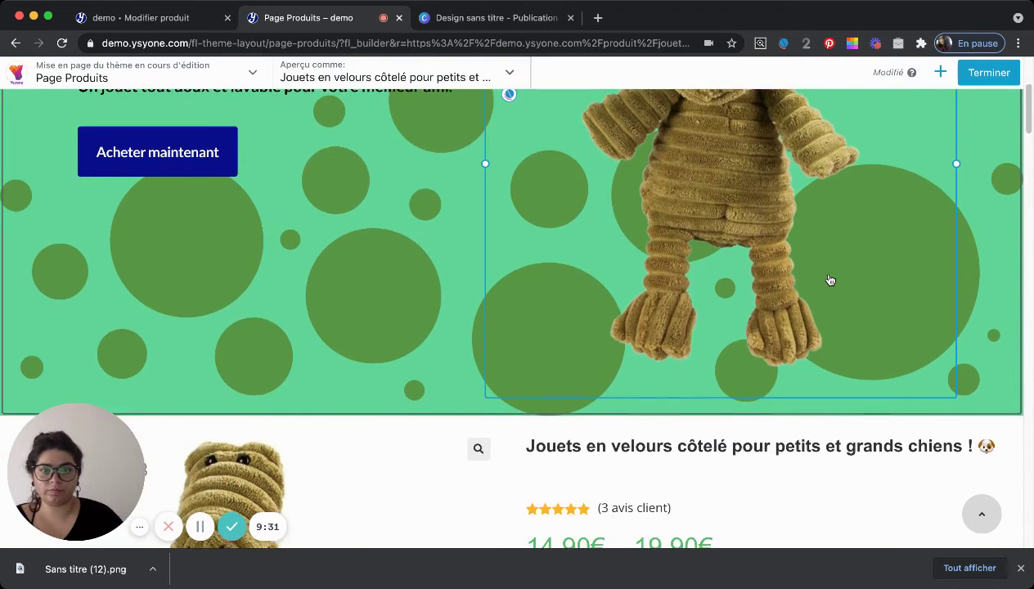
scroll(828, 280, down, 4)
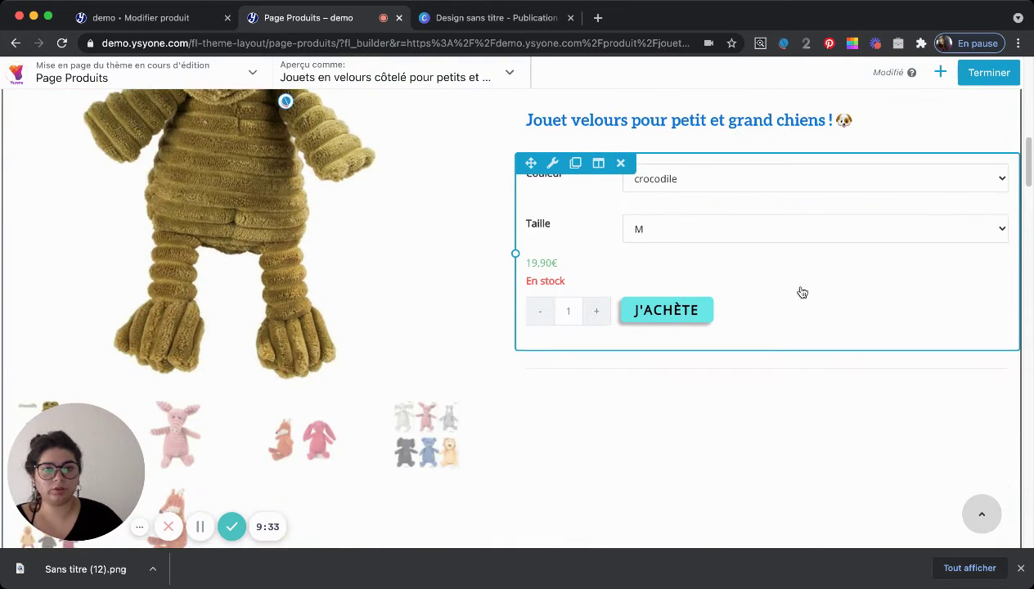
click(668, 312)
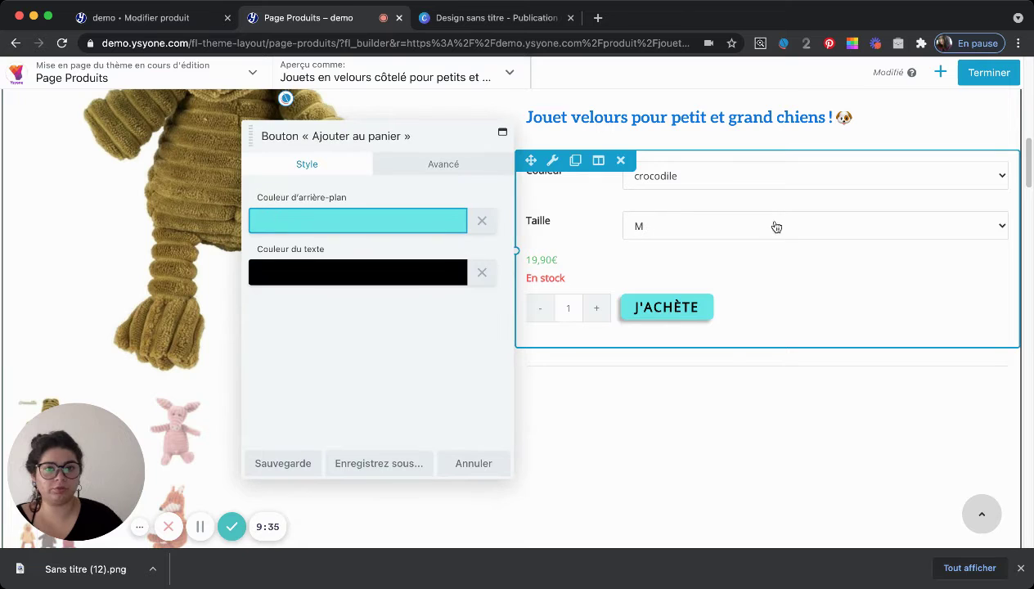
click(412, 227)
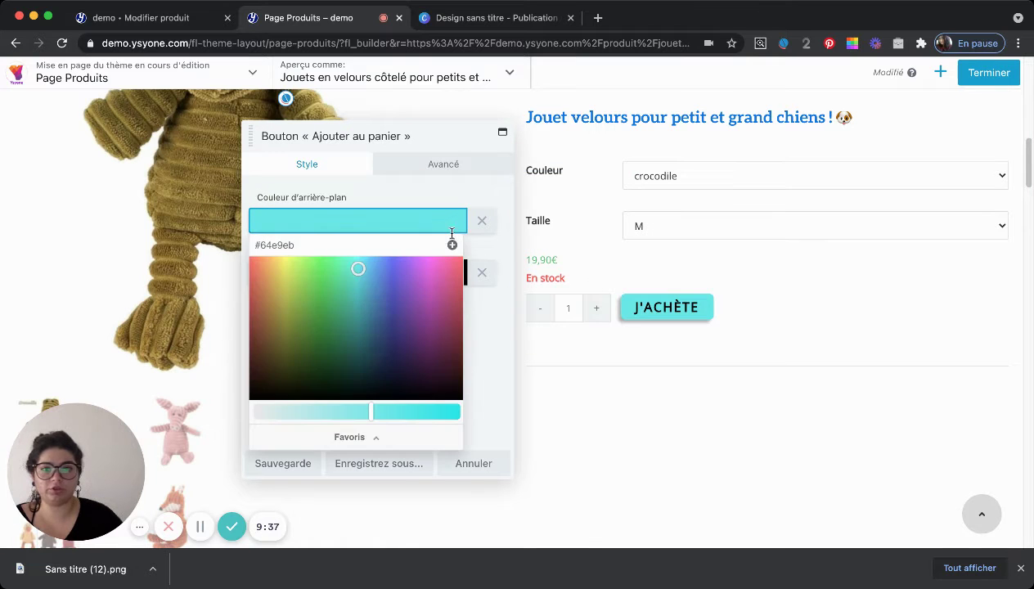
double_click(328, 247)
text(#5dd898)
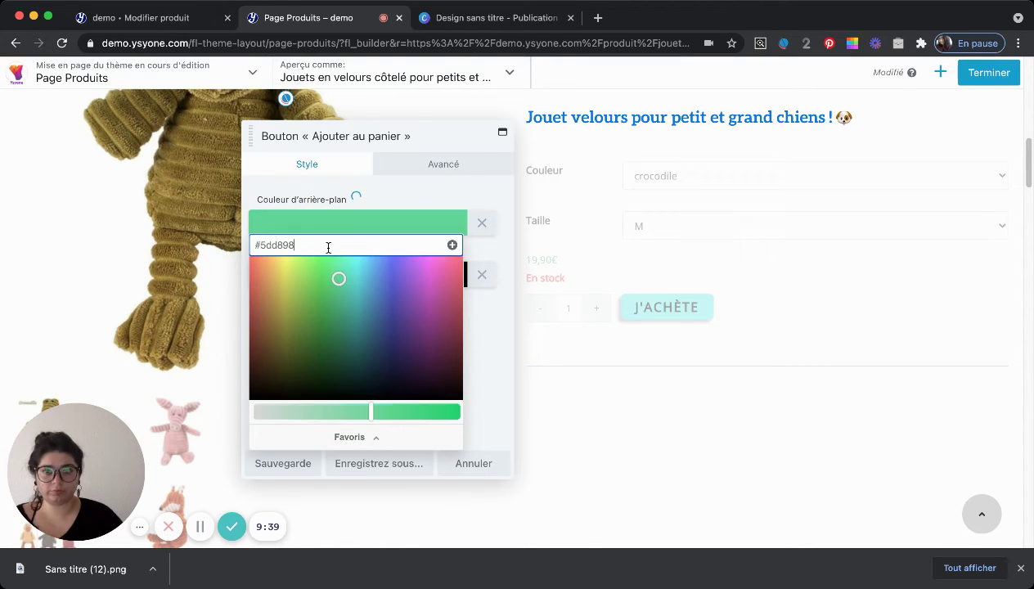
click(388, 191)
click(284, 463)
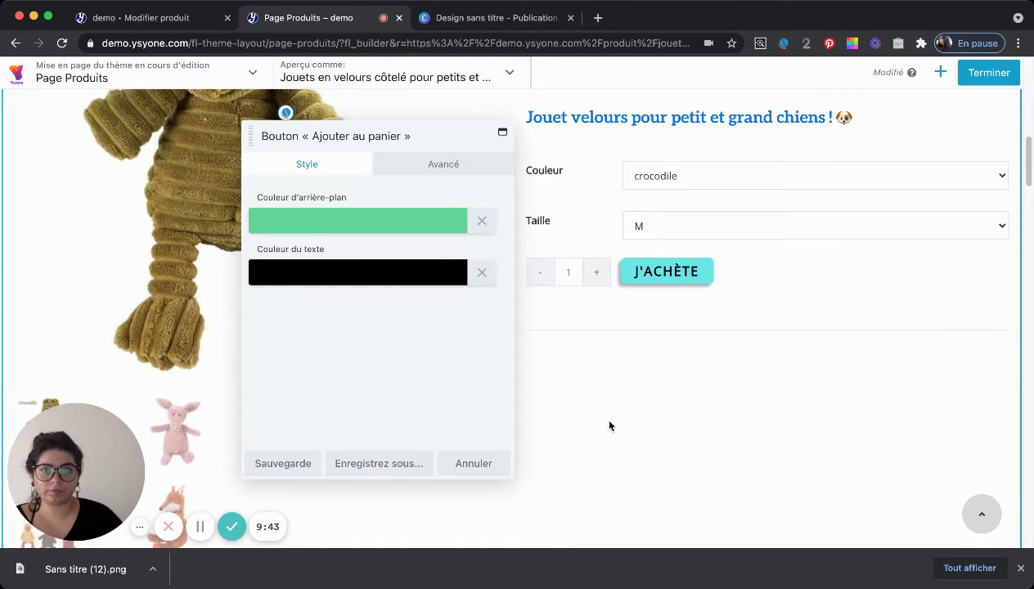
click(301, 464)
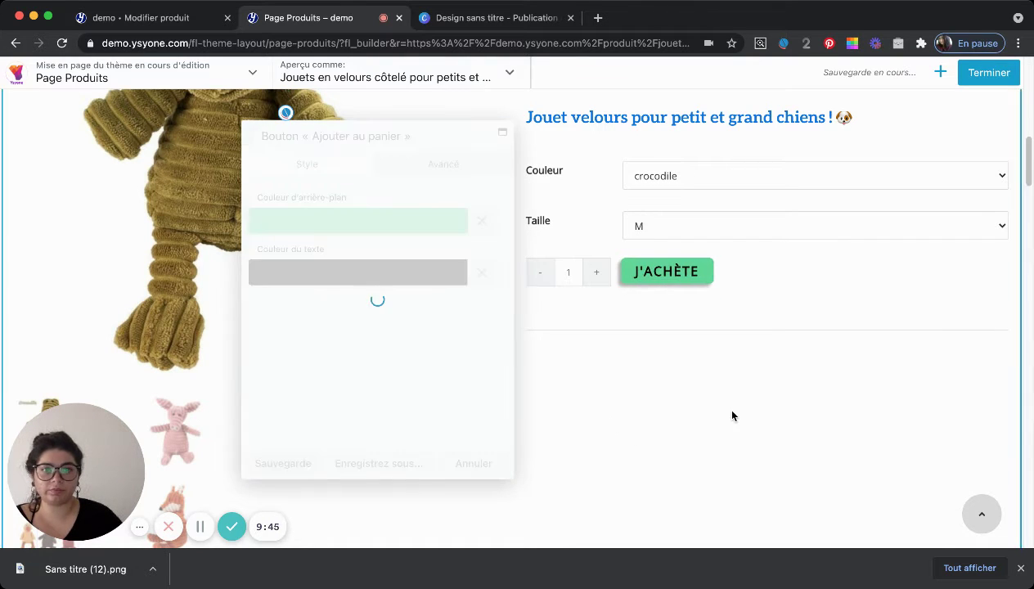
- Remove the photo module from the middle column of the turquoise row below the related products
scroll(736, 413, down, 5)
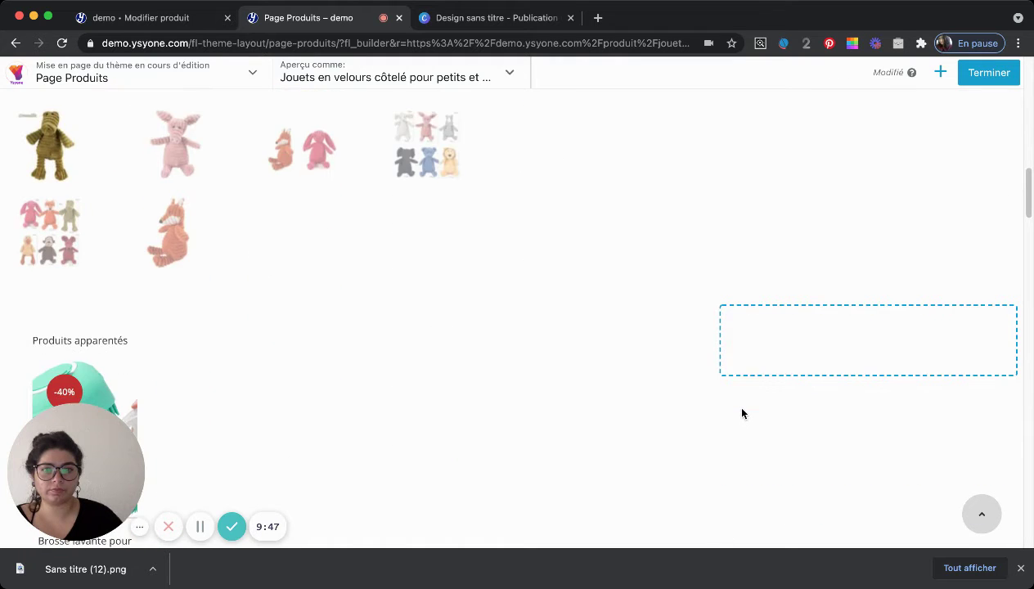
scroll(742, 411, down, 3)
scroll(741, 330, up, 2)
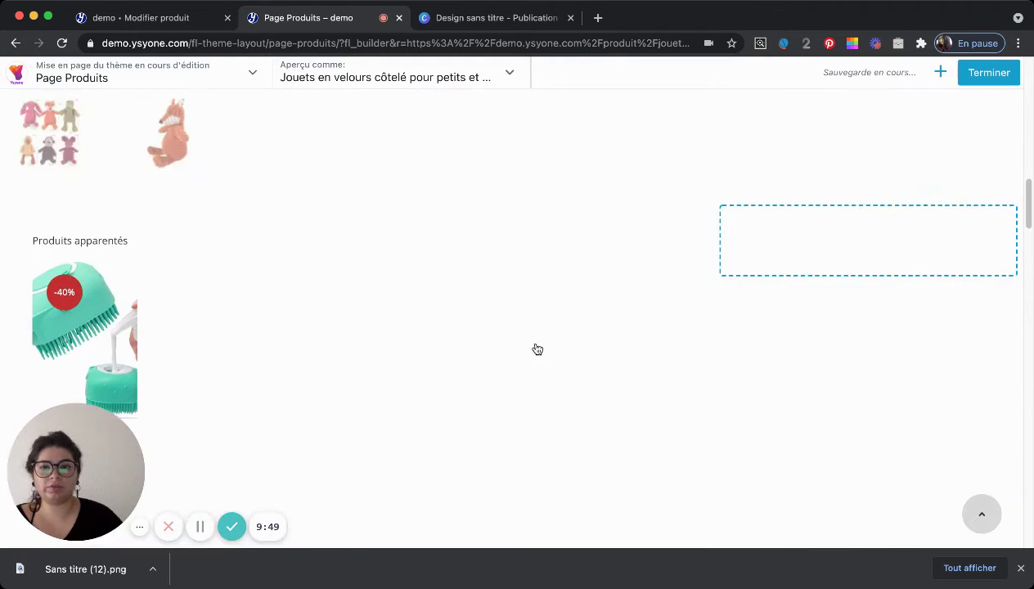
scroll(537, 349, up, 1)
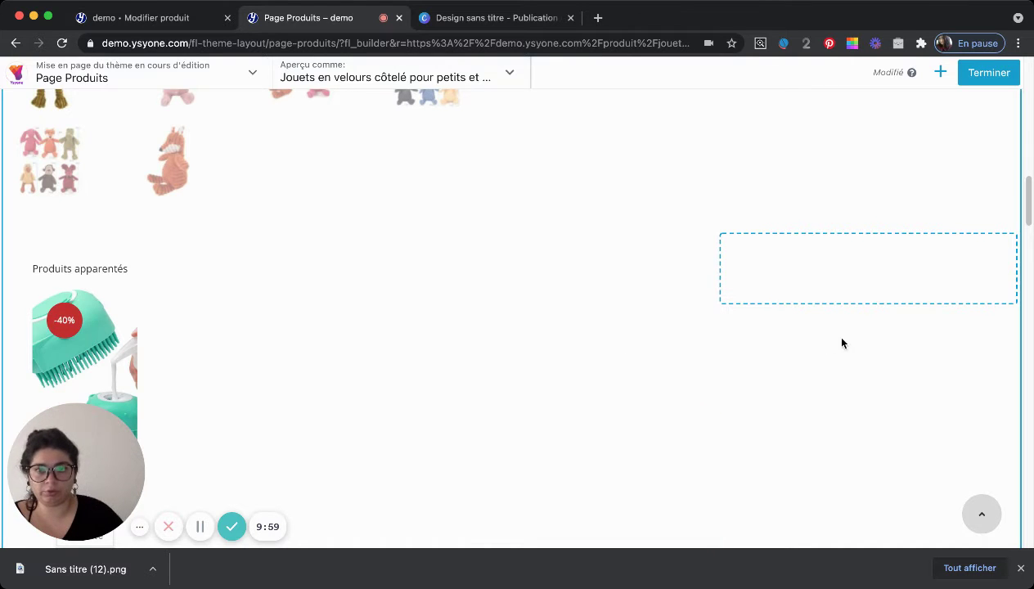
scroll(842, 341, down, 3)
scroll(845, 342, down, 3)
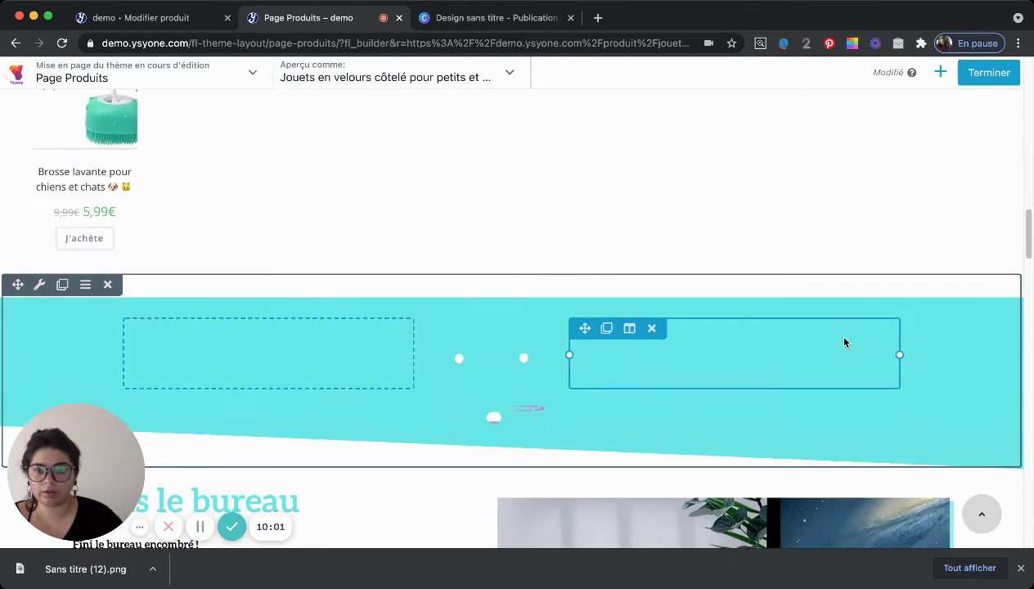
scroll(731, 303, up, 1)
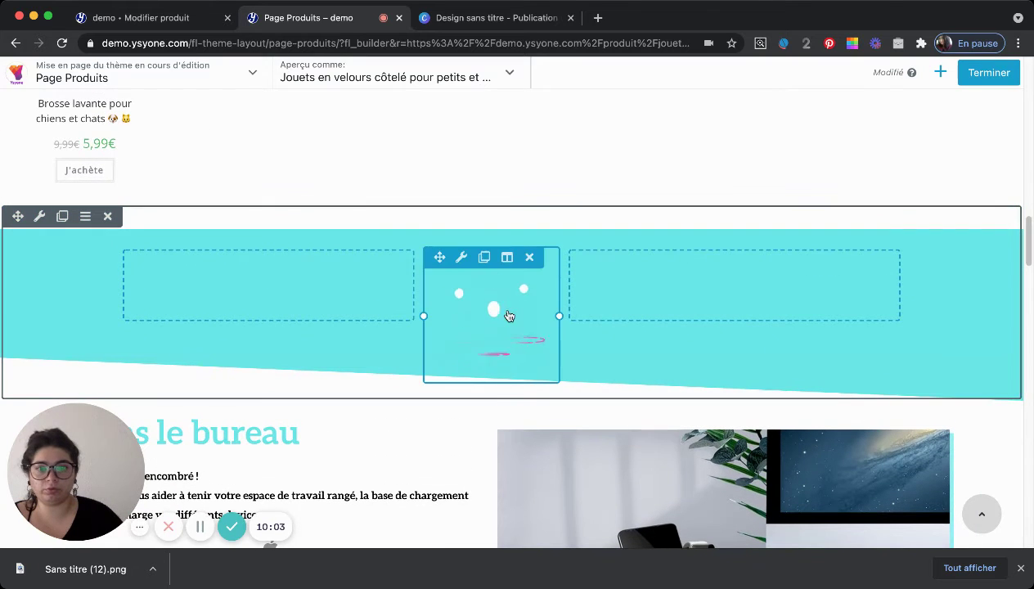
click(537, 298)
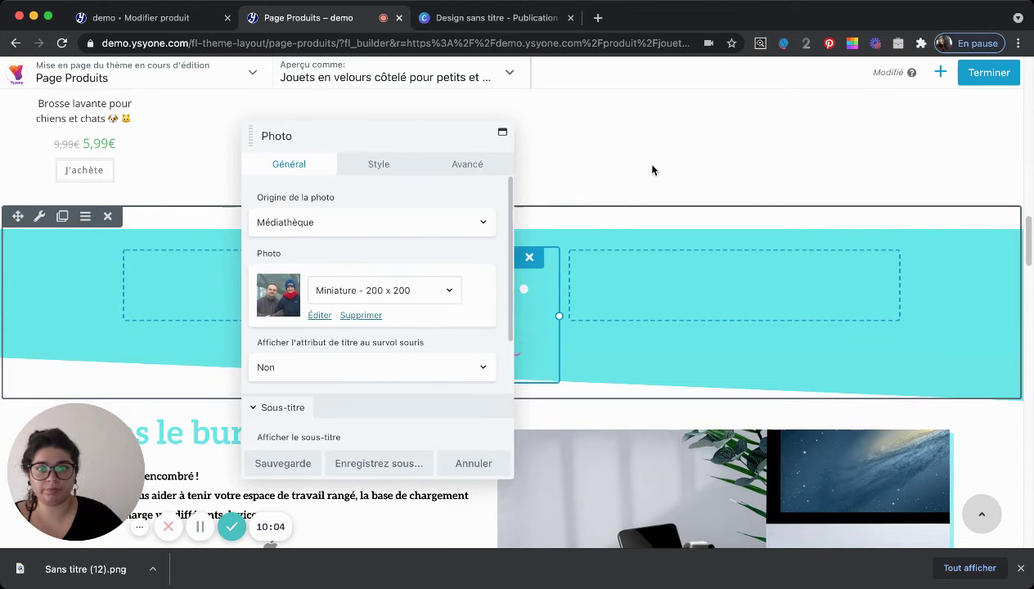
key(Escape)
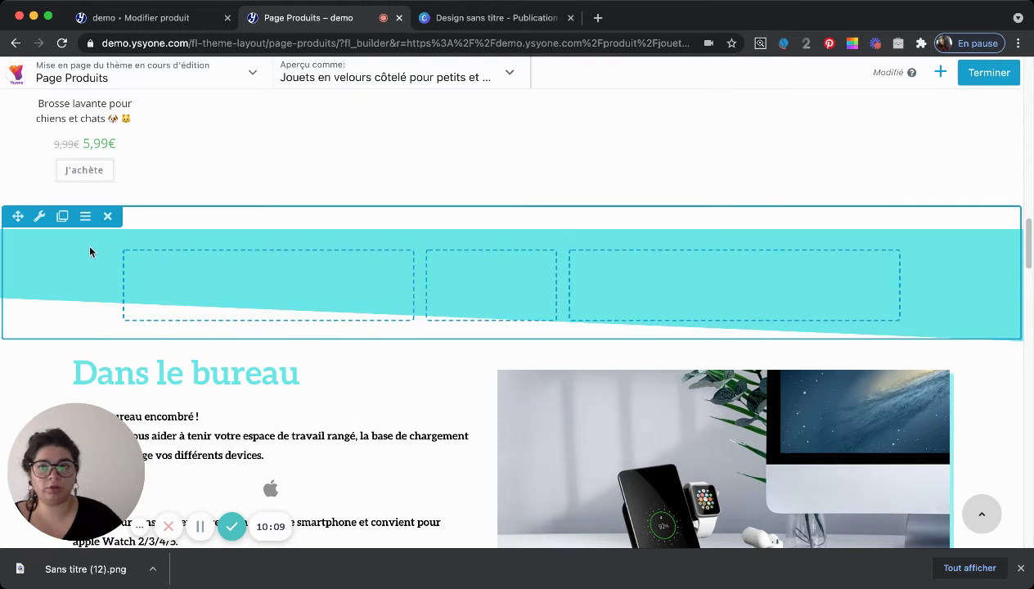
- Change the turquoise row's background colour to the banner's green #5dd898
click(40, 219)
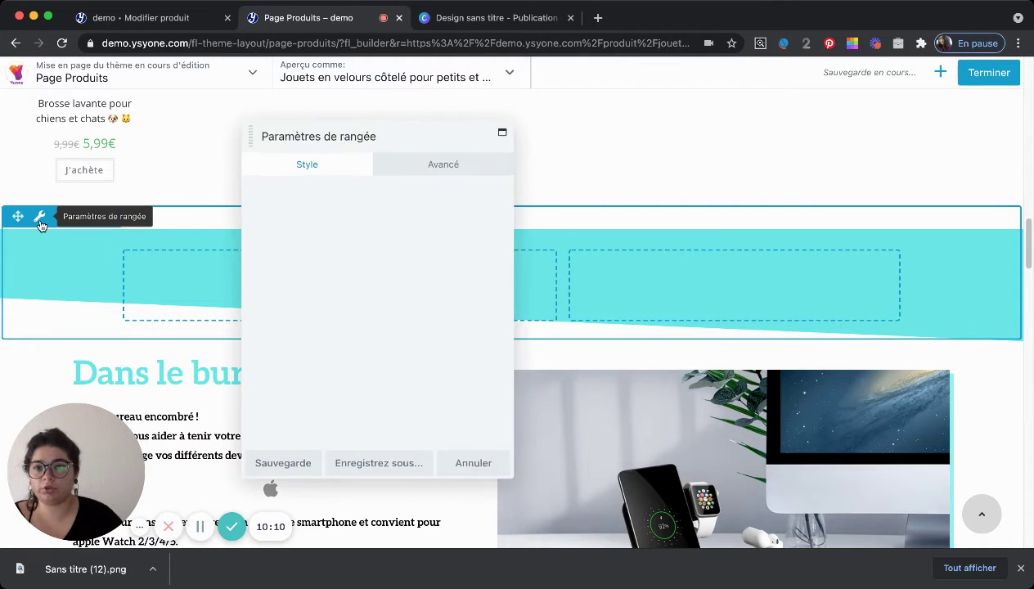
scroll(358, 330, down, 10)
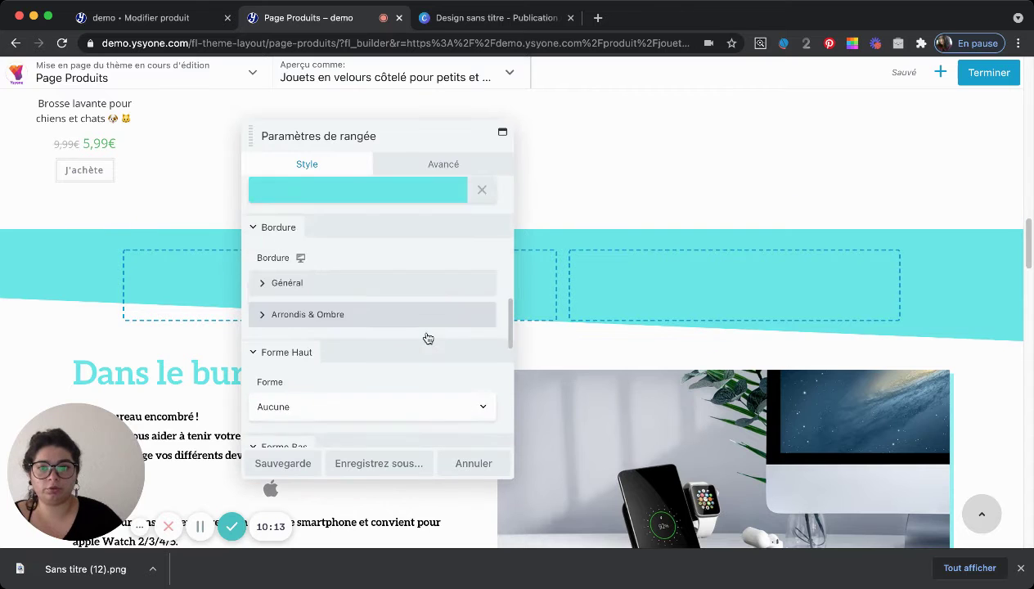
scroll(402, 293, up, 1)
scroll(380, 254, down, 2)
scroll(385, 223, up, 3)
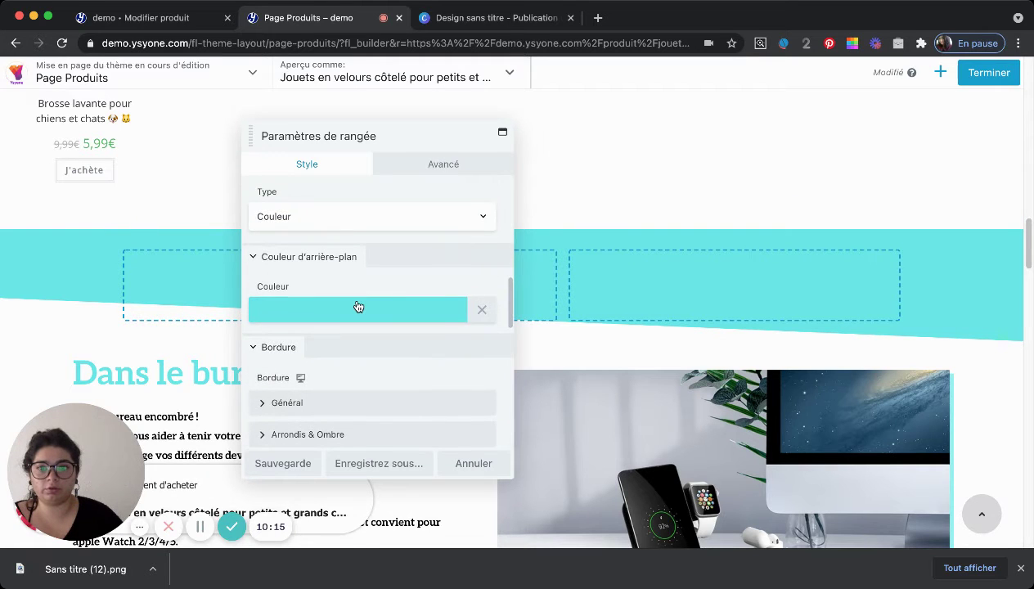
click(357, 307)
triple_click(300, 328)
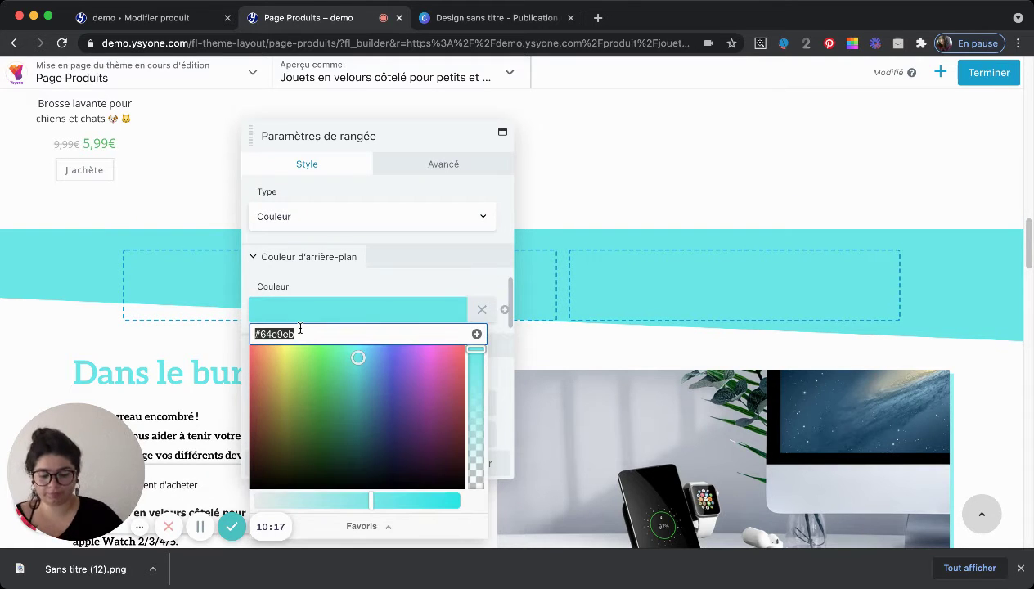
key(ctrl+v)
click(385, 276)
- Change the row's bottom shape from Slanted Edge to Spots, set its height to 600 px, and save the row settings
scroll(359, 360, down, 2)
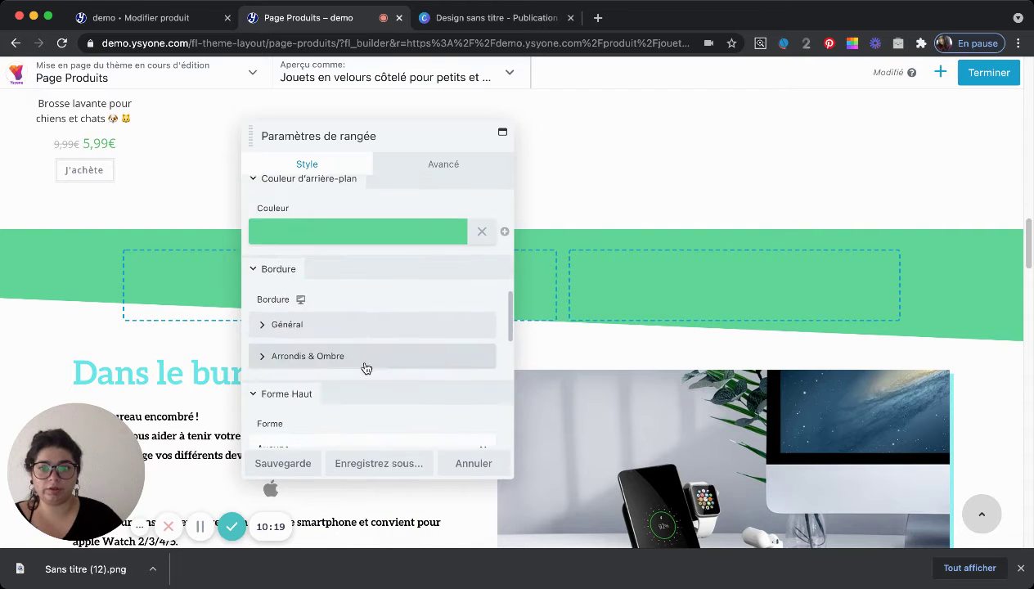
scroll(366, 360, down, 5)
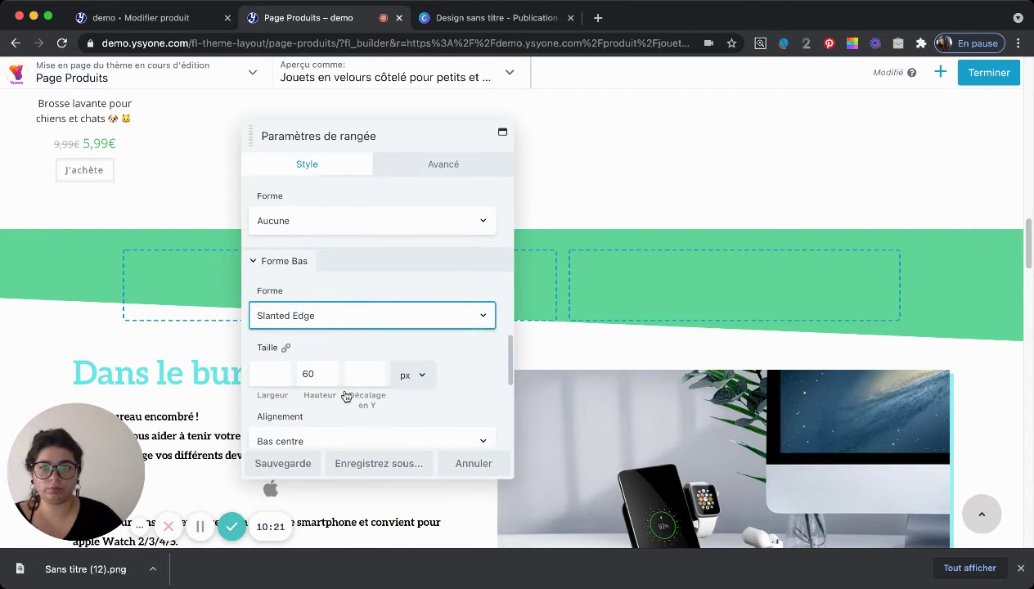
click(345, 398)
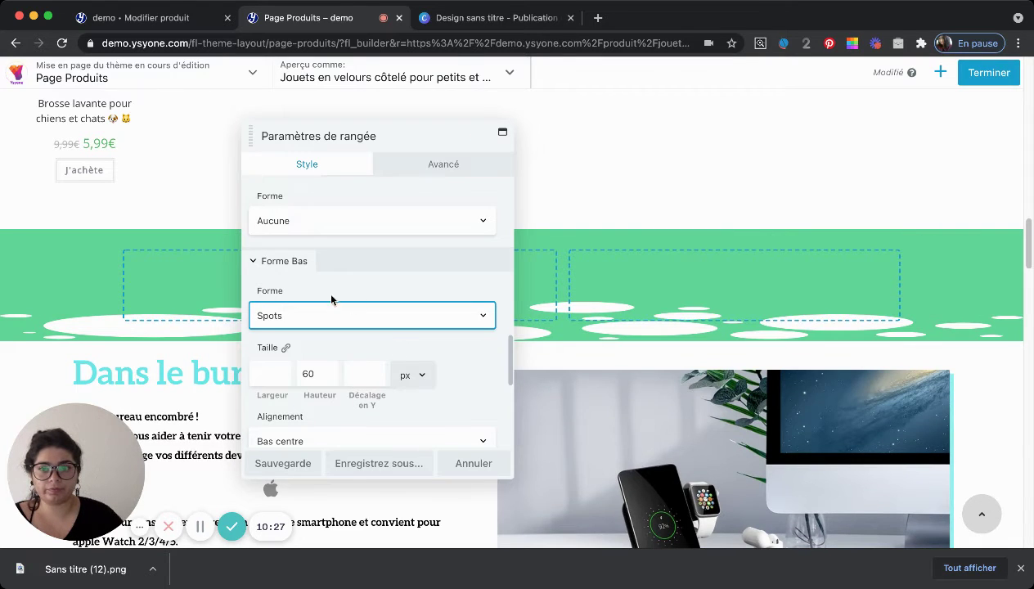
click(321, 373)
drag(276, 419, 310, 421)
drag(311, 420, 314, 419)
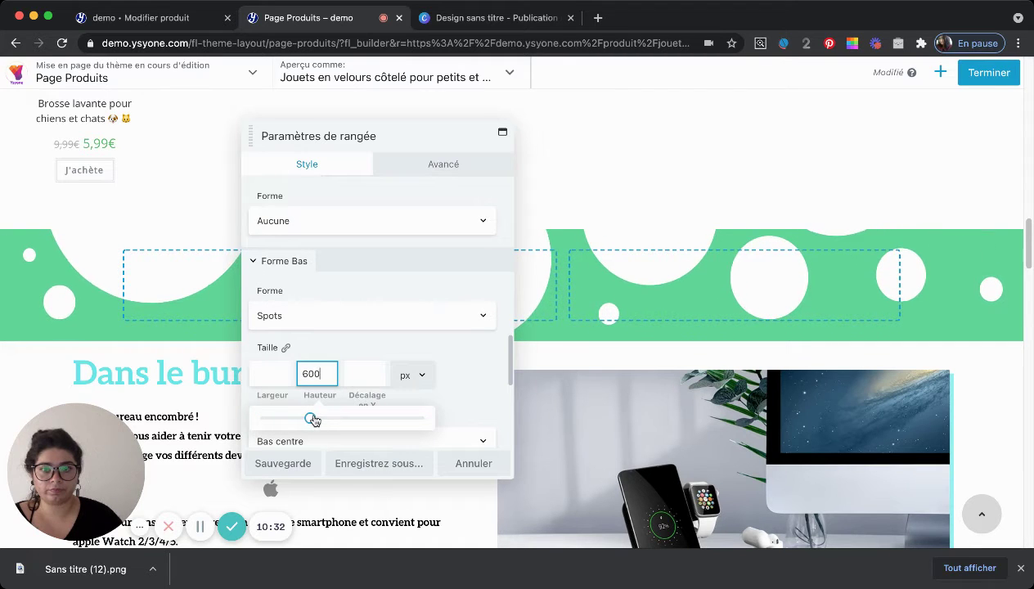
click(304, 470)
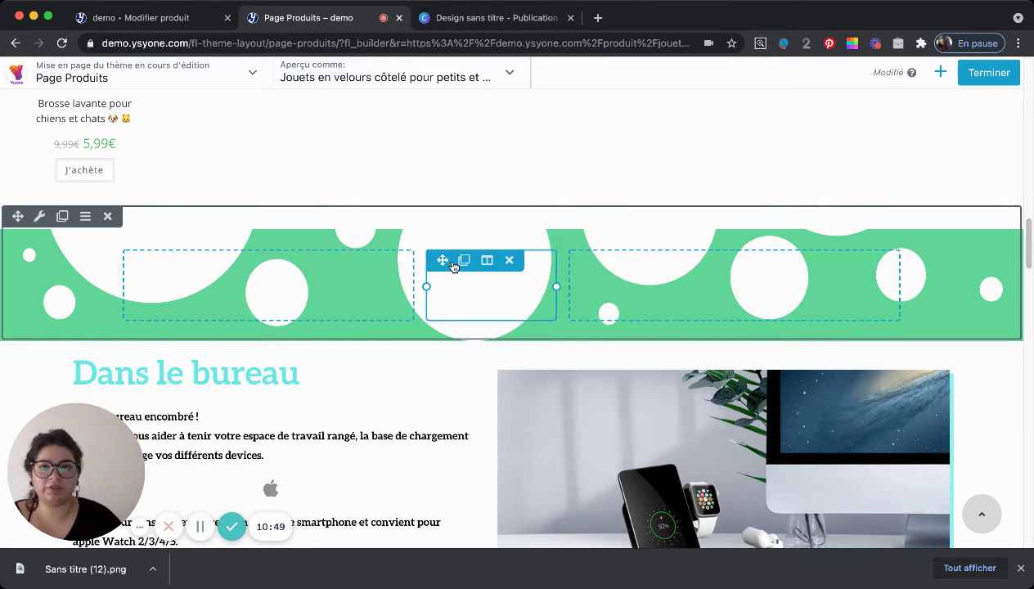
- Add a separator module to the middle column of the green spotted row and make its colour fully transparent
click(940, 73)
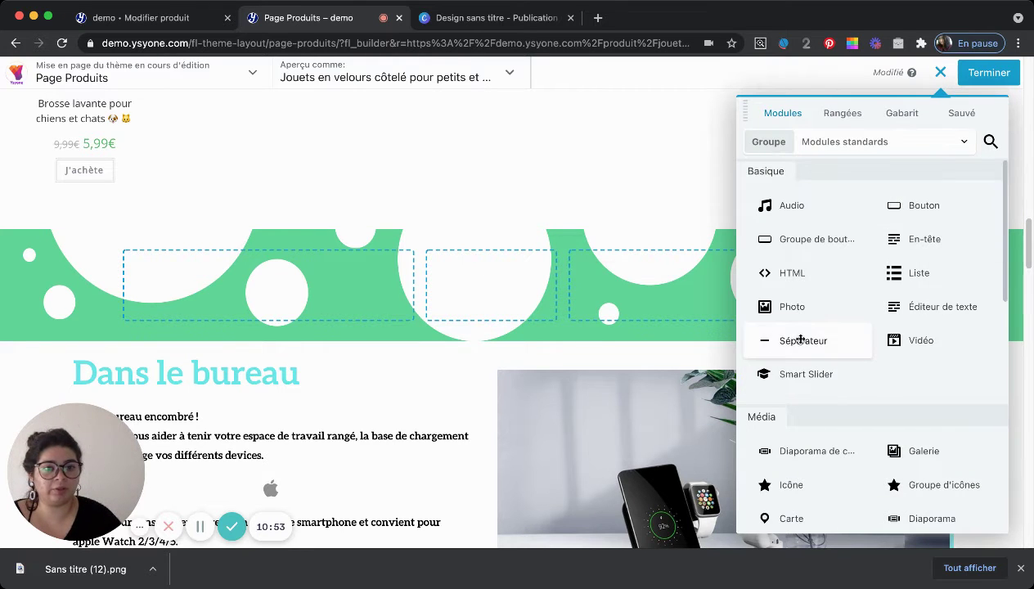
drag(772, 336, 493, 323)
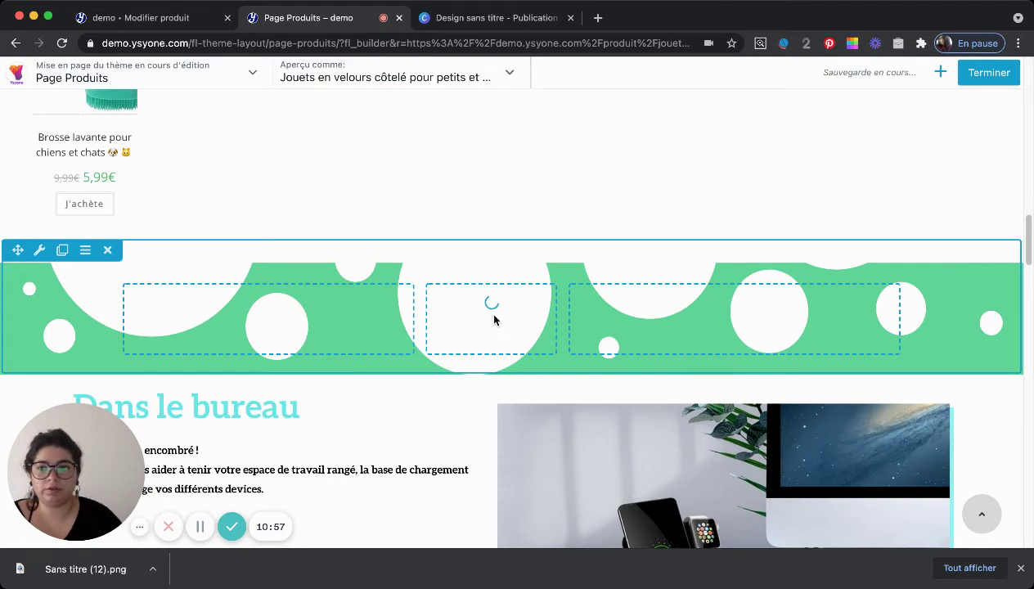
click(332, 221)
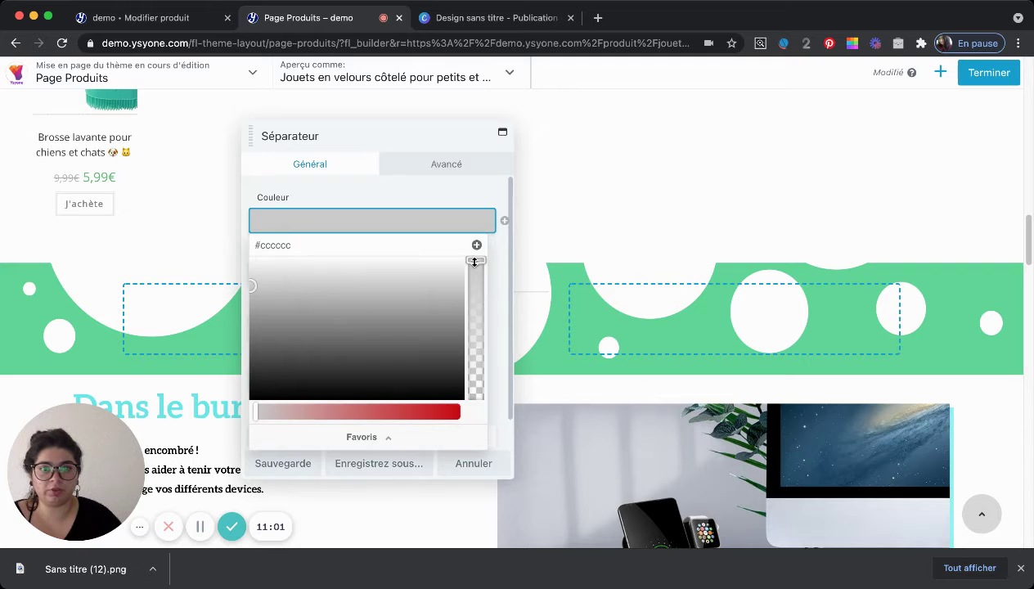
drag(474, 262, 475, 403)
click(446, 189)
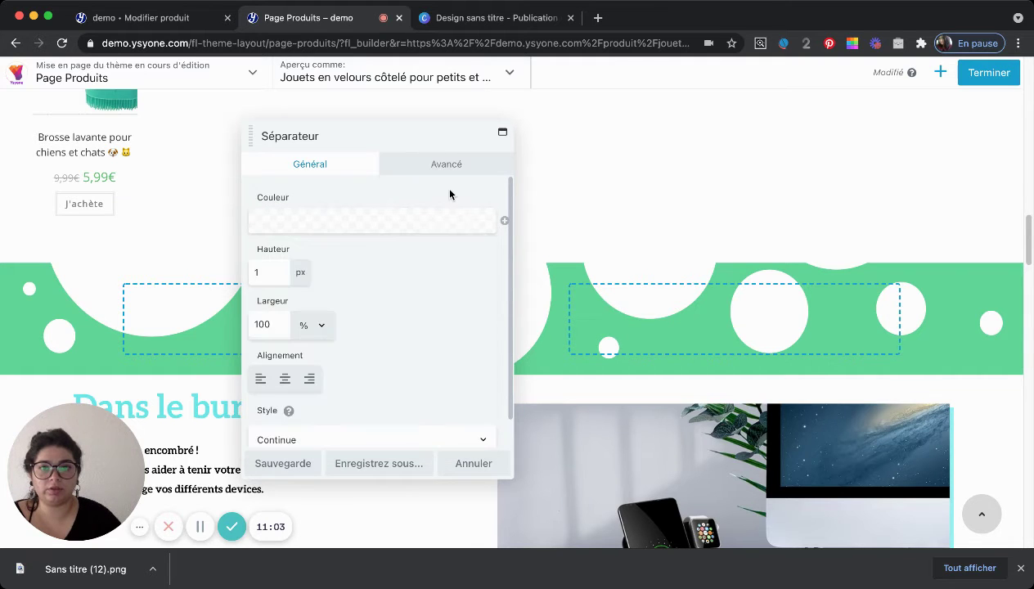
- Move the separator's settings window aside and set the separator's height to 20 px
drag(343, 135, 207, 138)
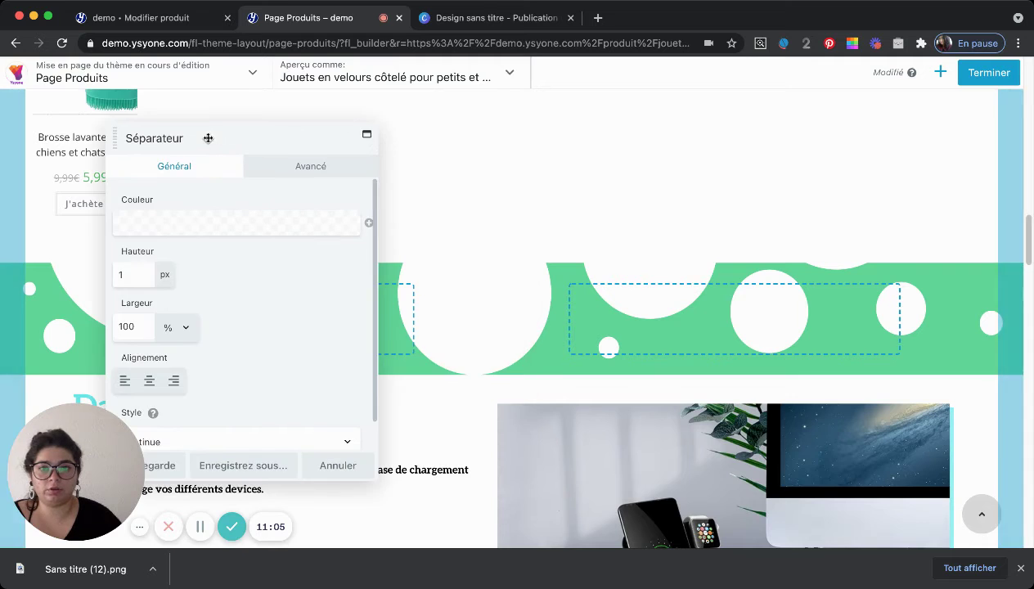
click(136, 270)
drag(131, 308, 171, 307)
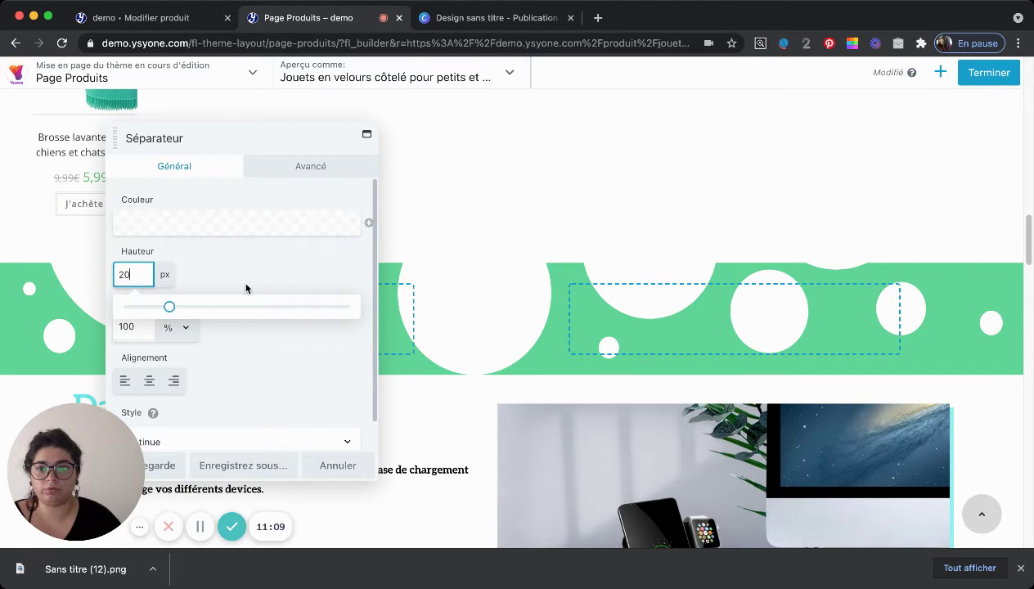
- Save the separator's settings, and replace the first paragraph under the "Dans le bureau" heading with "Peluche douce et lavable !!"
click(164, 466)
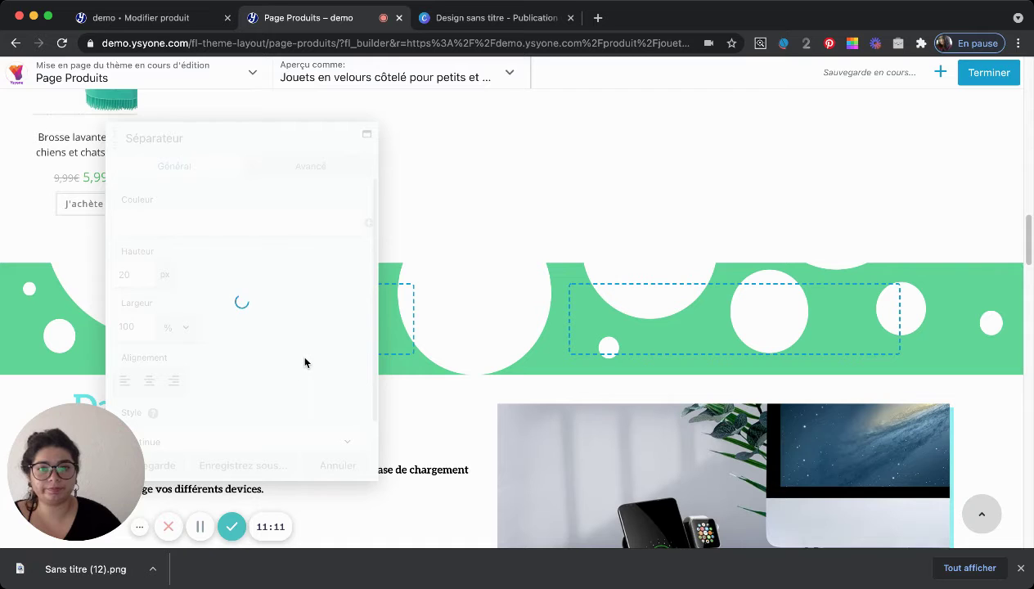
scroll(526, 357, down, 1)
scroll(525, 356, down, 5)
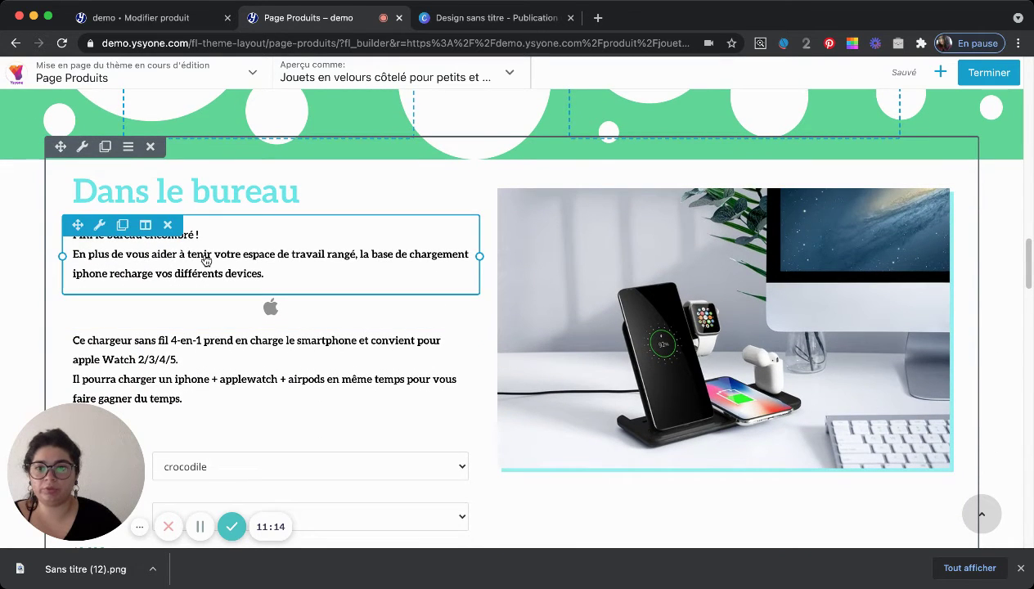
click(205, 258)
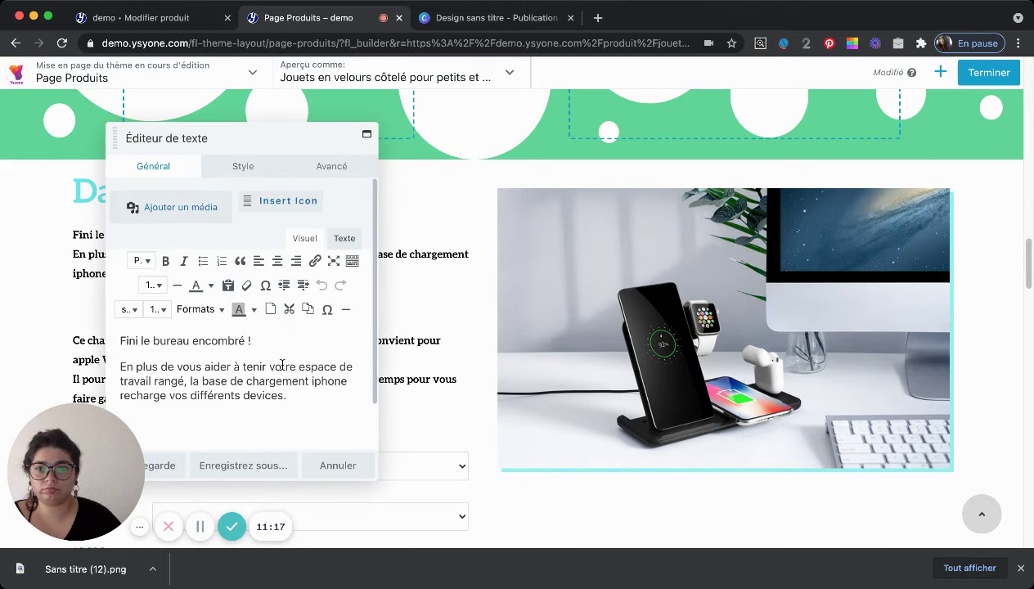
drag(272, 390, 107, 337)
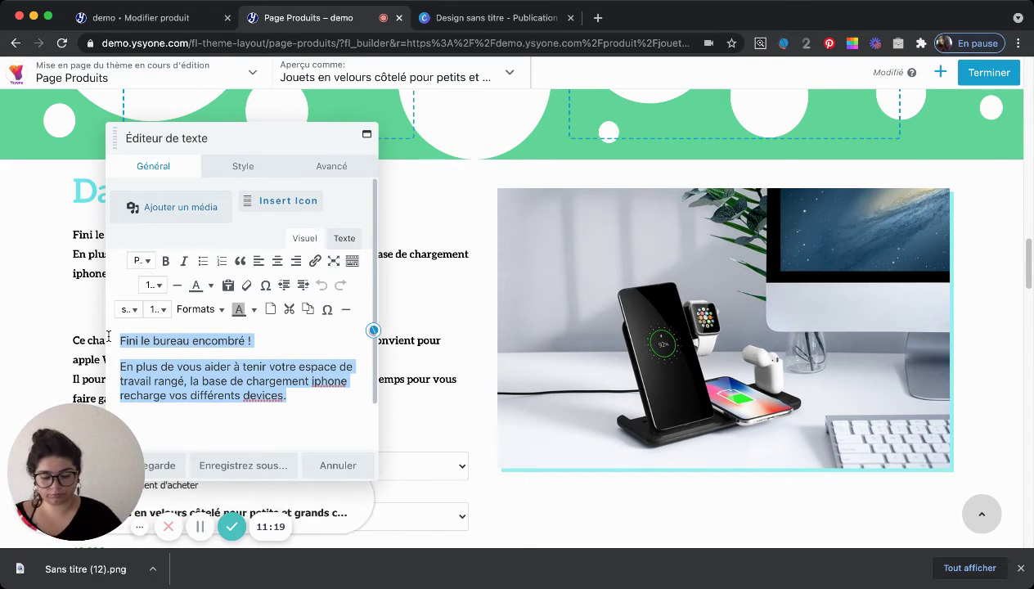
text(Peluche douc)
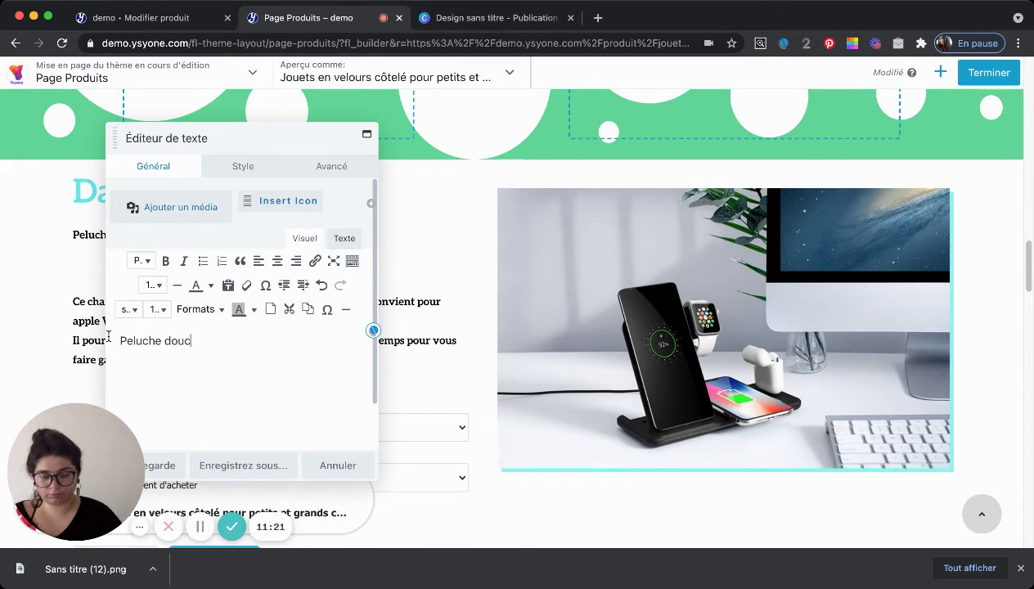
text(e et lava)
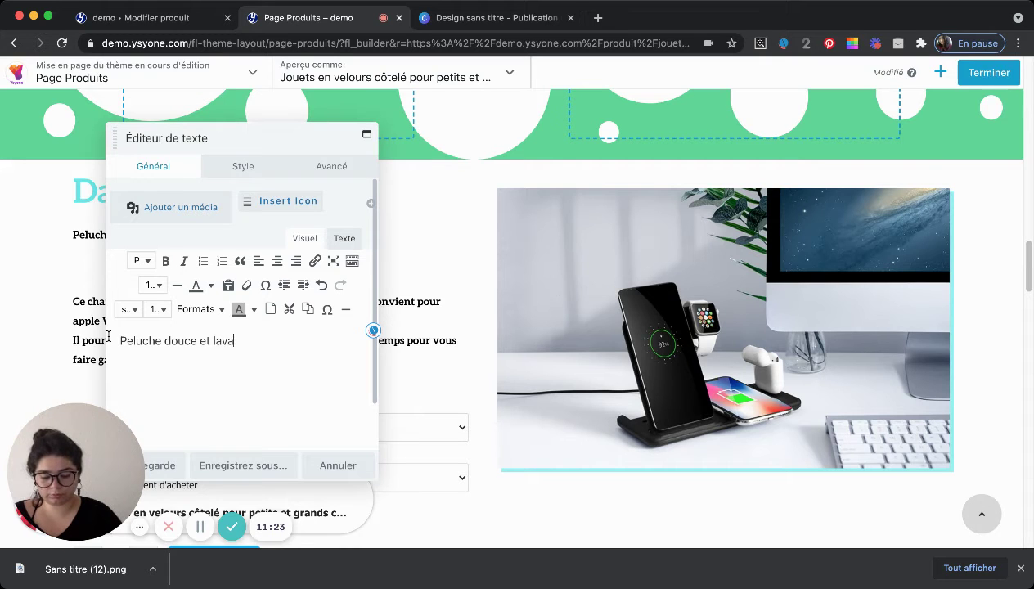
text(ble !!)
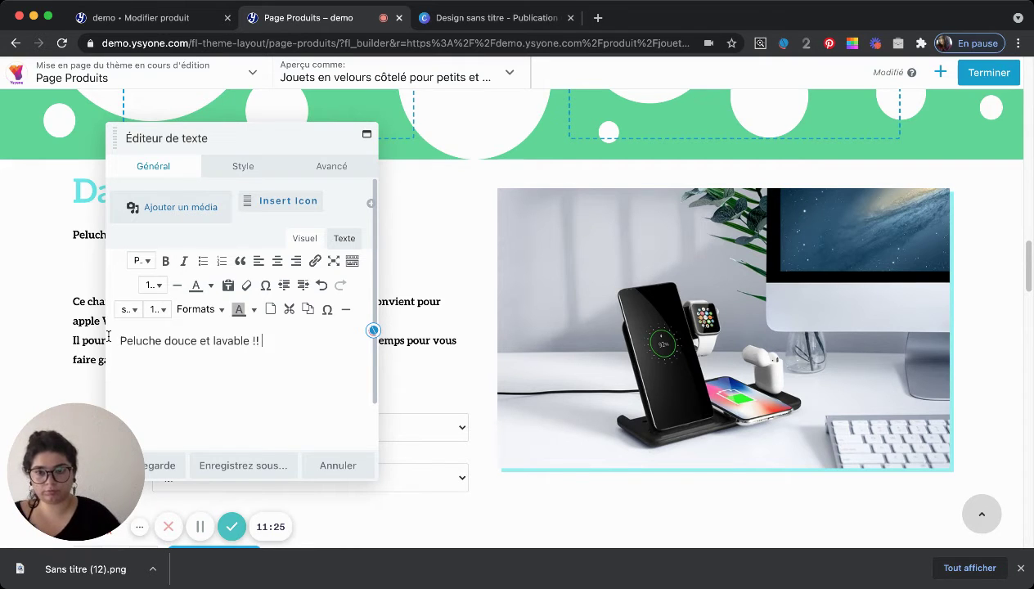
click(166, 466)
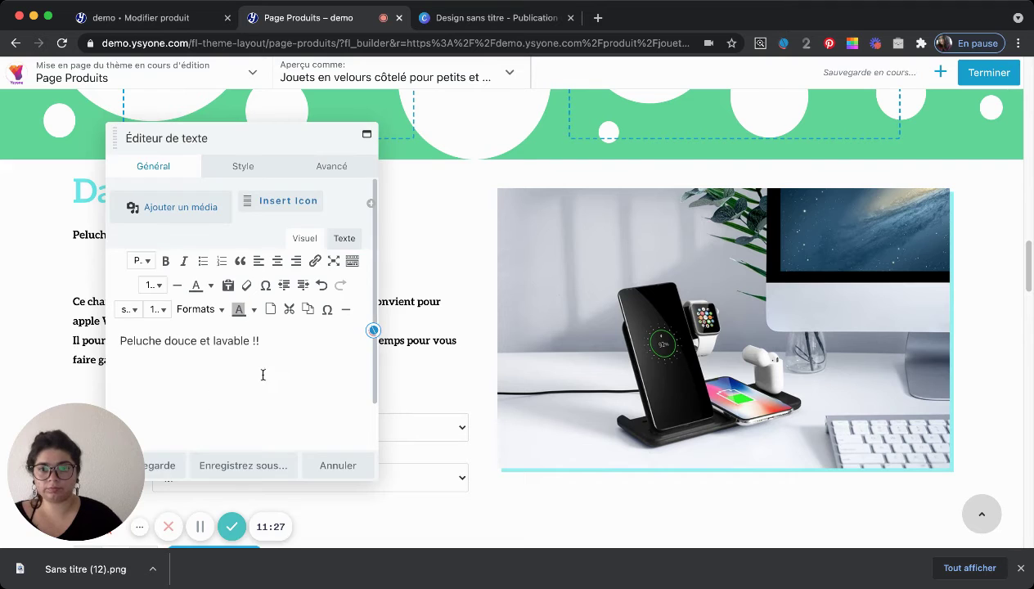
click(178, 466)
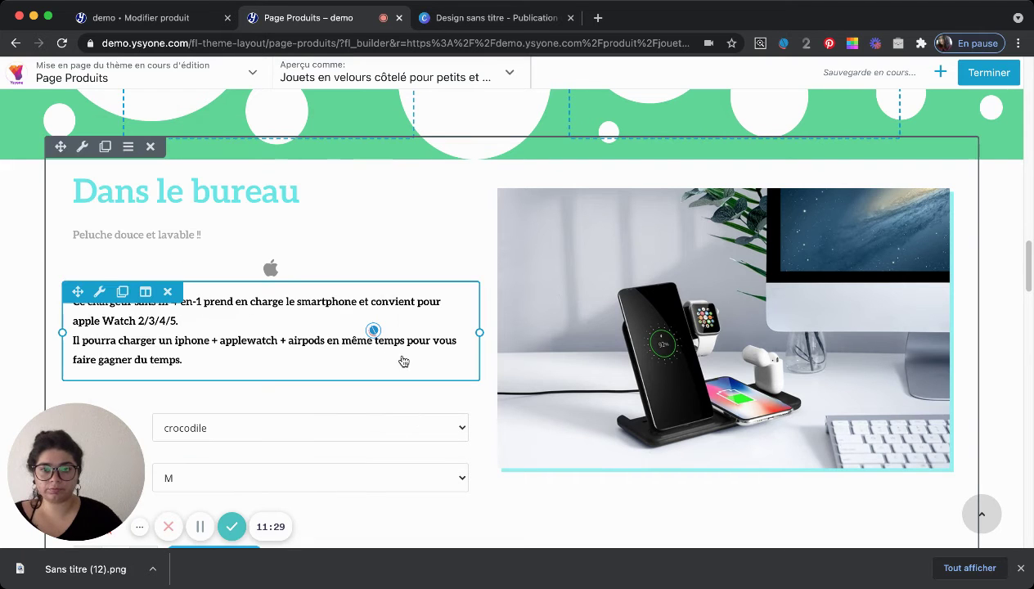
- Replace the charger paragraph below the apple icon with "fini les microbes !"
click(236, 353)
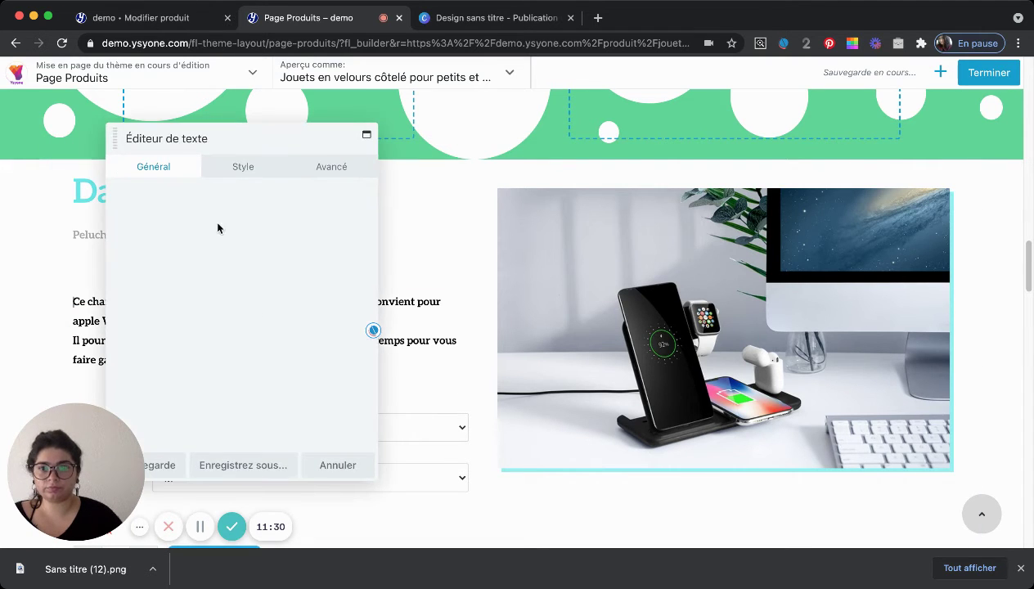
click(202, 360)
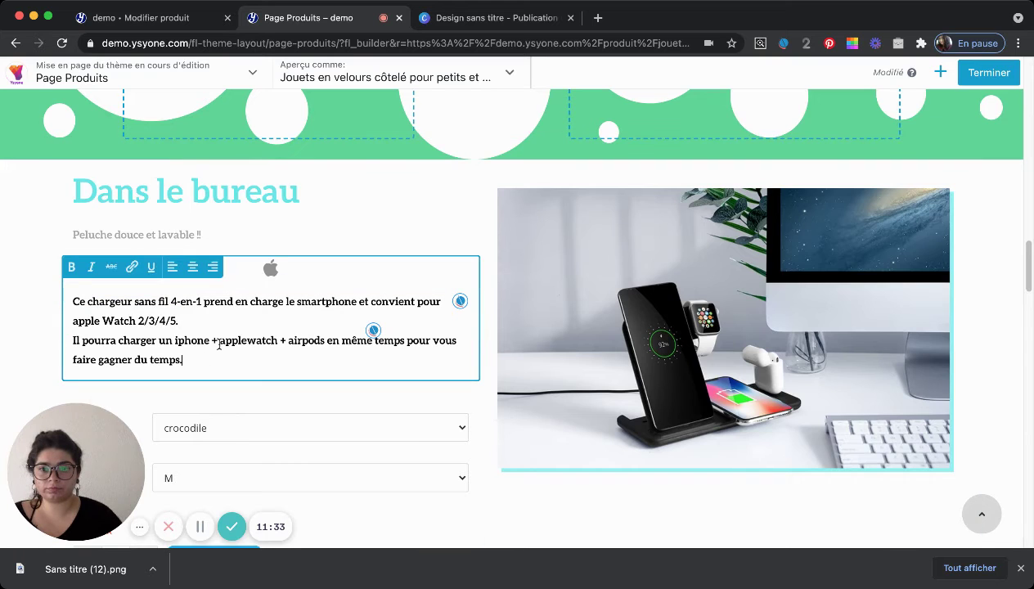
drag(198, 360, 72, 304)
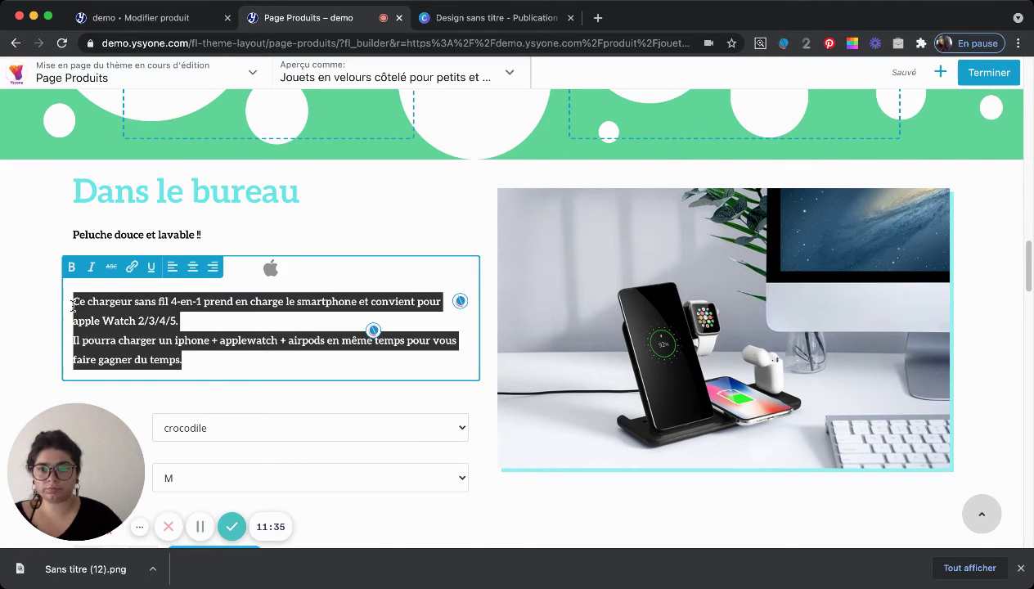
text(a)
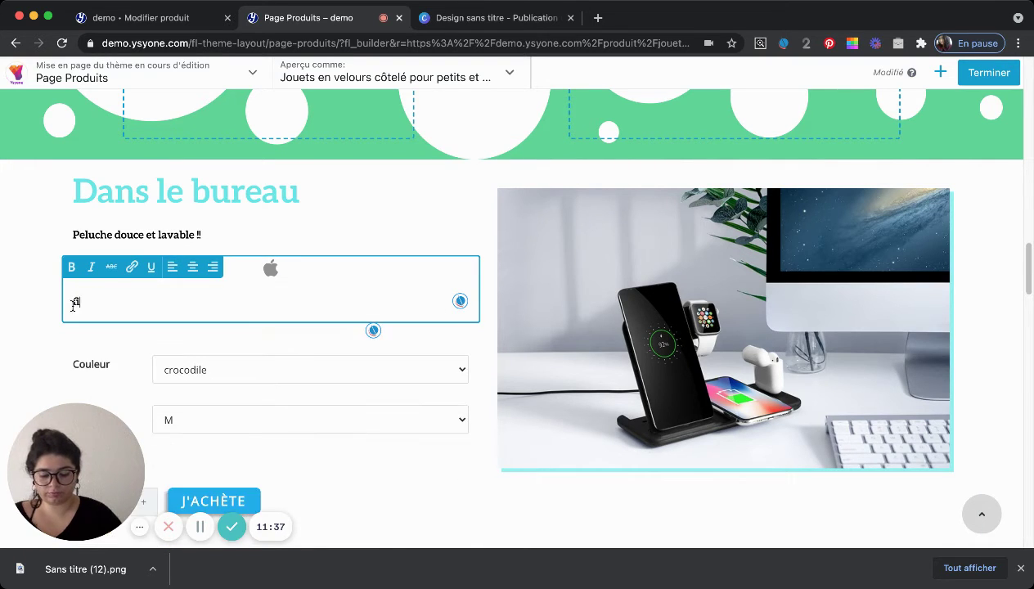
text(ini les miv)
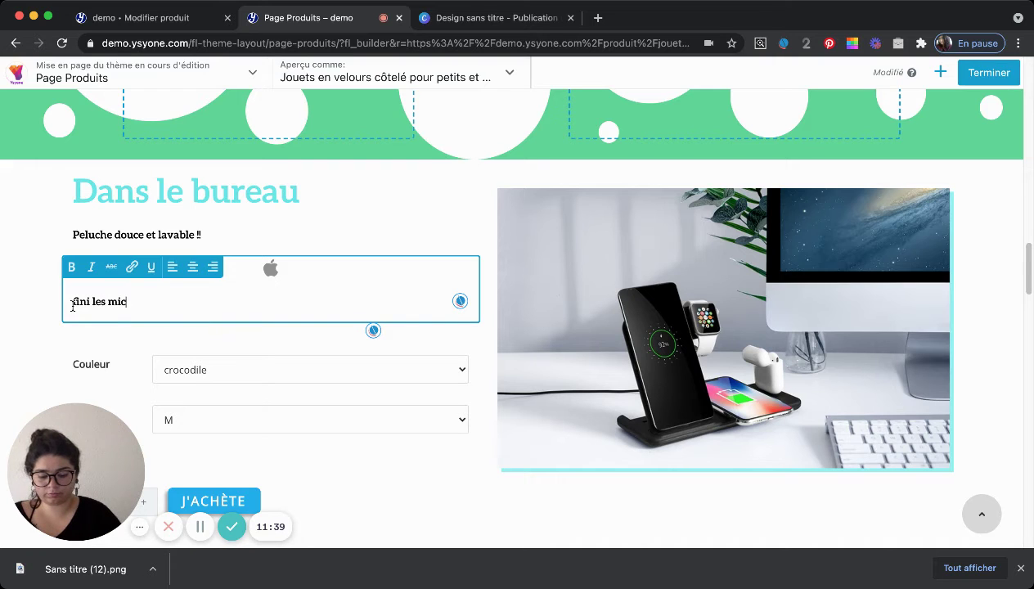
text(robes)
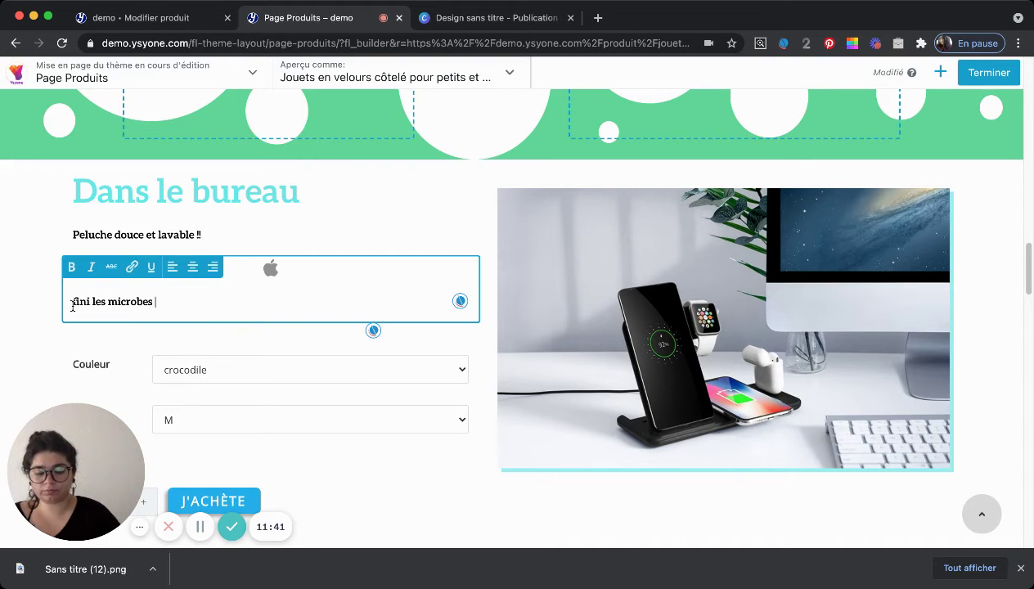
text( !)
key(Return)
key(BackSpace)
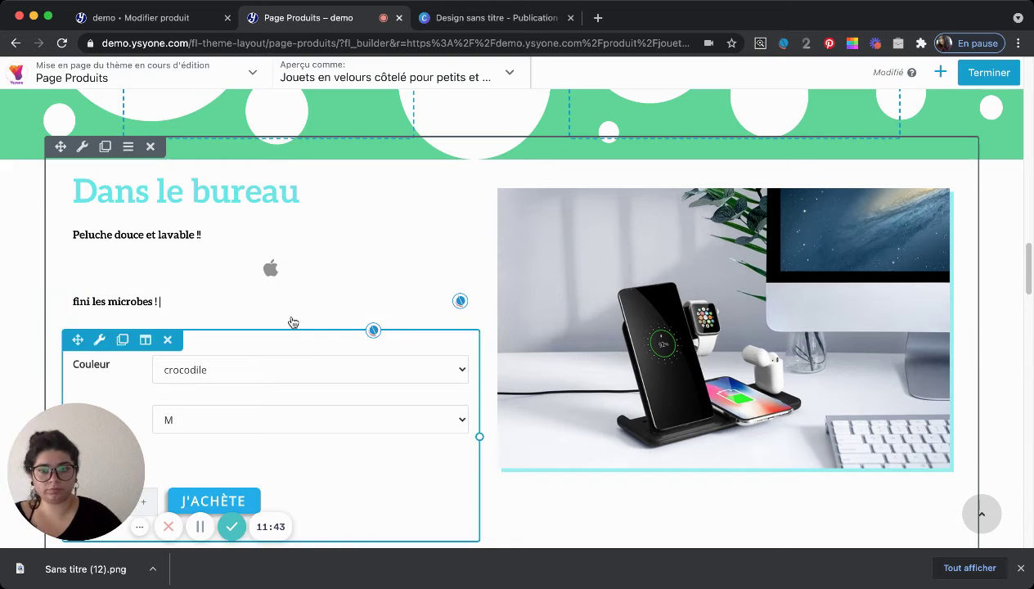
- Replace the desk charger photo beside the "Dans le bureau" text with the navy Elephant plush image from the media library
click(640, 362)
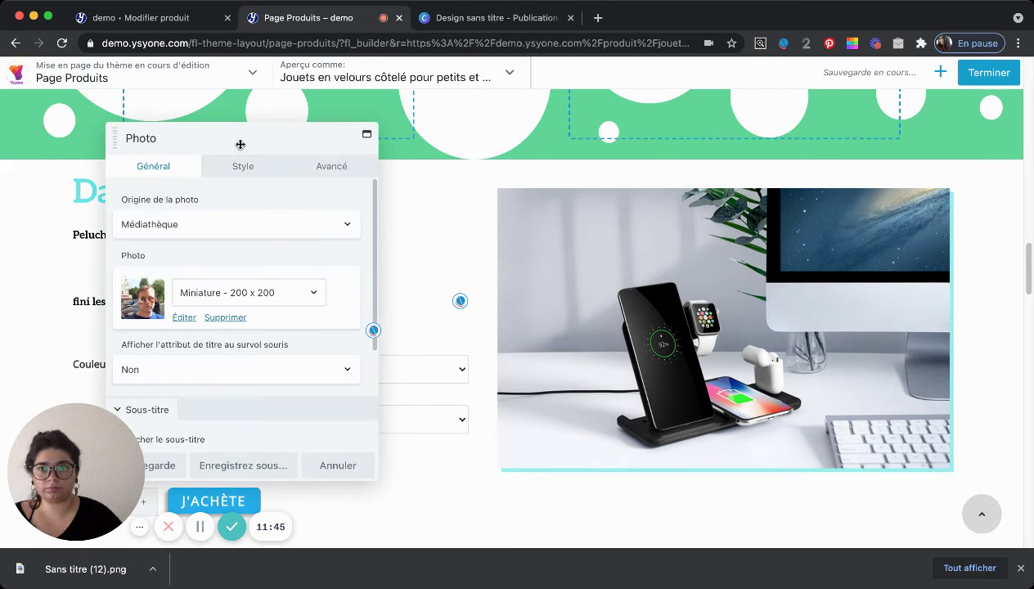
drag(240, 143, 369, 143)
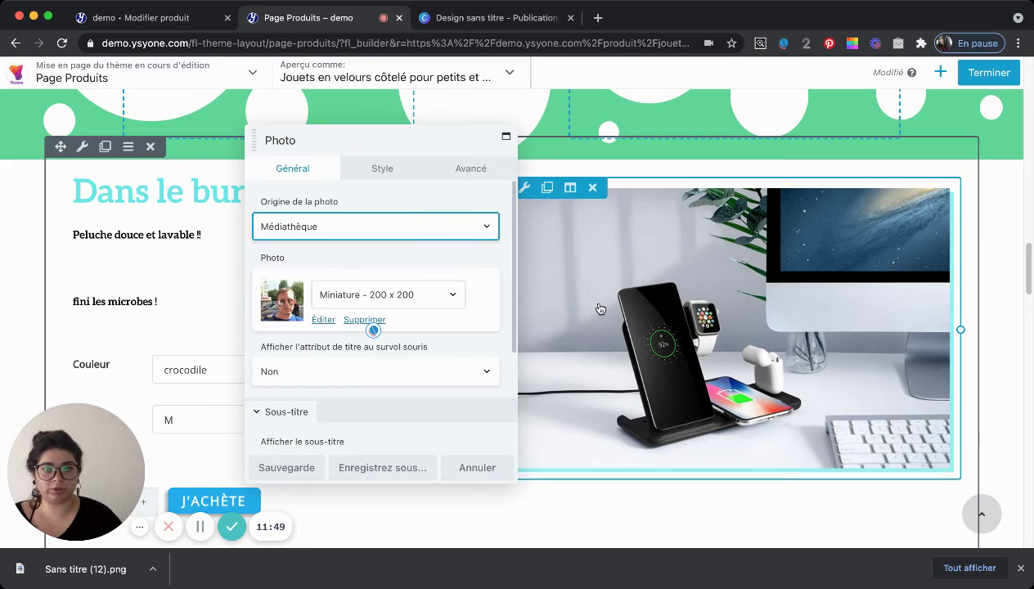
click(323, 319)
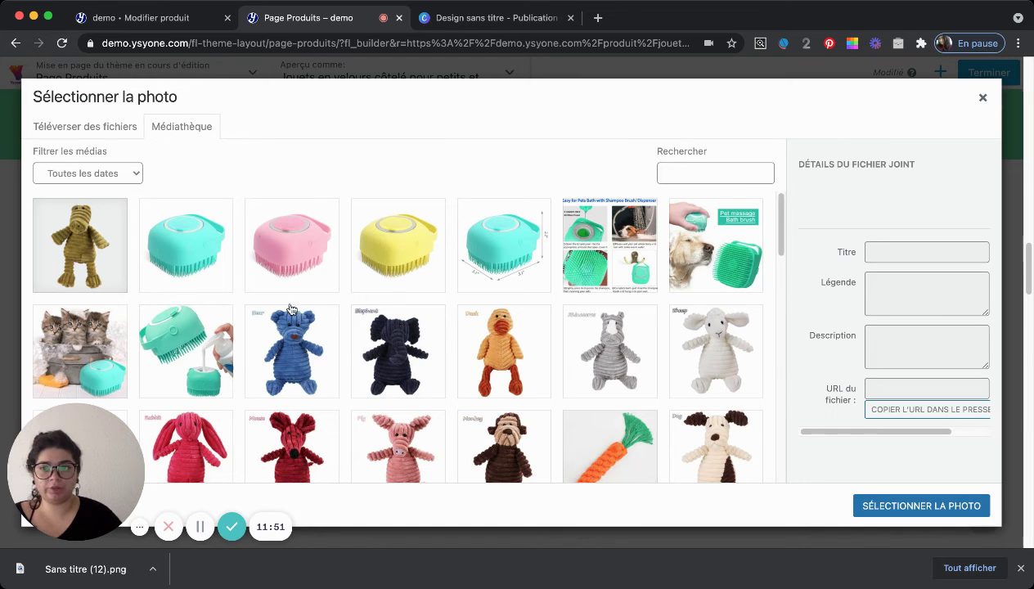
click(421, 368)
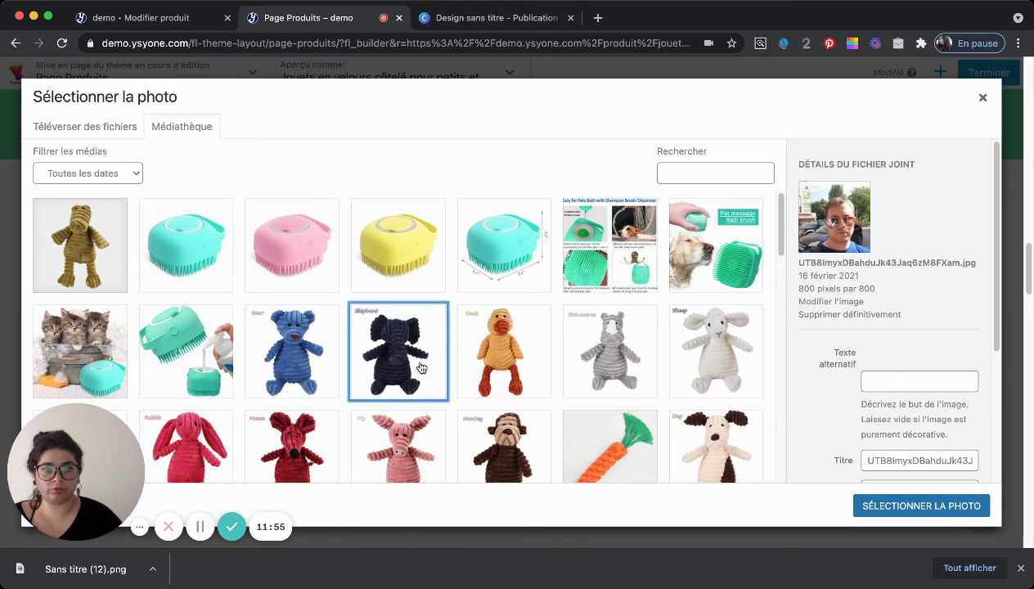
scroll(897, 411, down, 5)
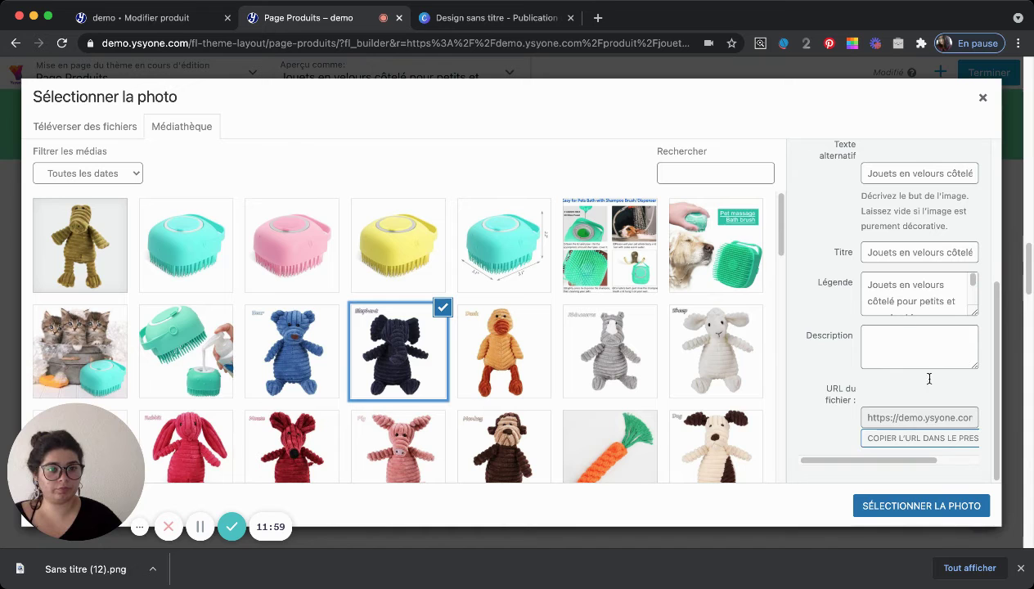
click(928, 505)
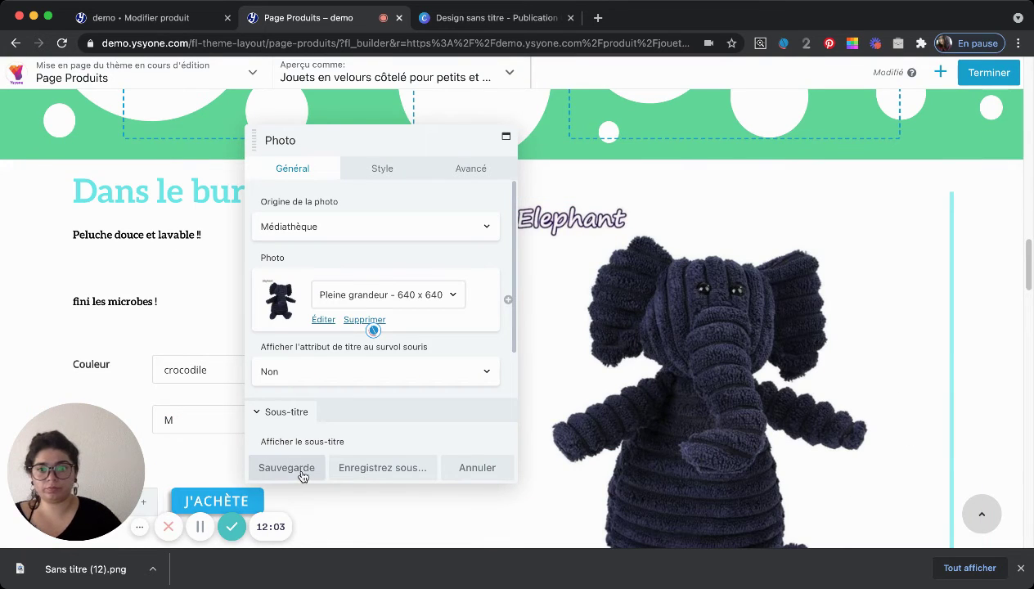
- Set the elephant photo's width to 450 px in its style settings
click(369, 170)
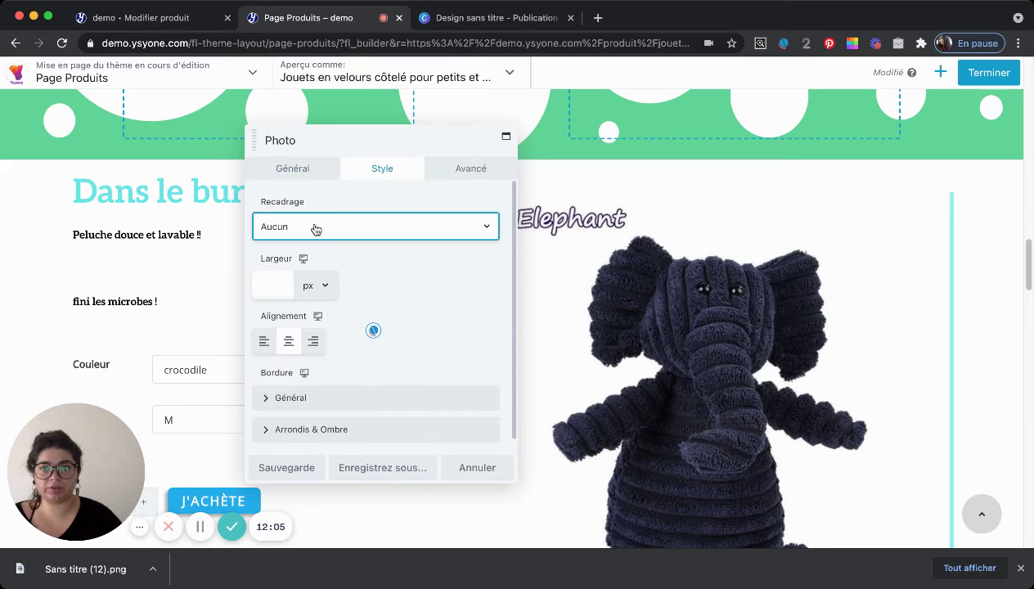
click(261, 283)
drag(265, 315, 368, 329)
click(455, 270)
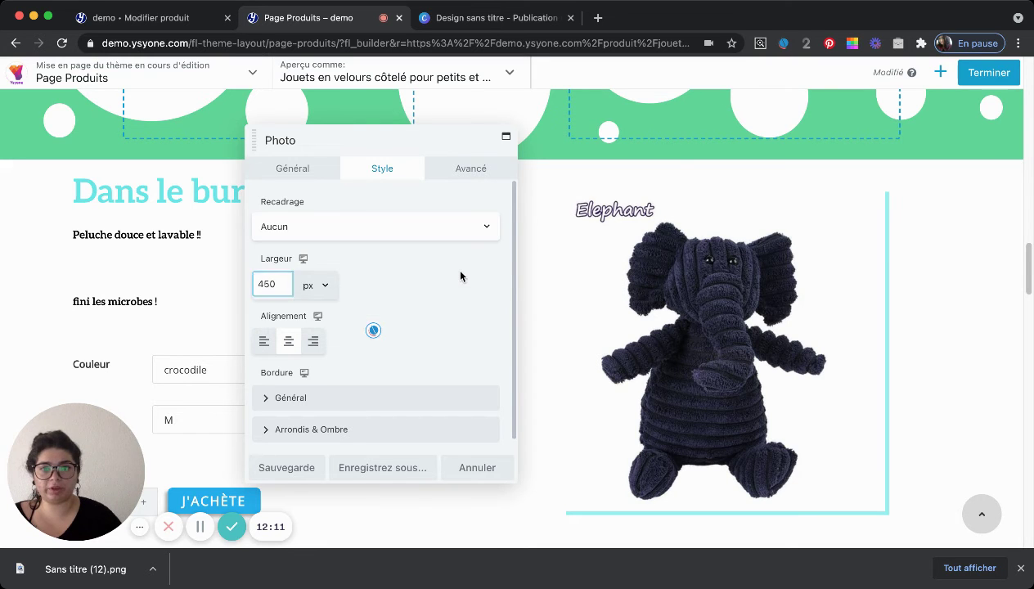
- Reopen the elephant photo's style settings and expand its rounding and shadow options
scroll(711, 200, up, 5)
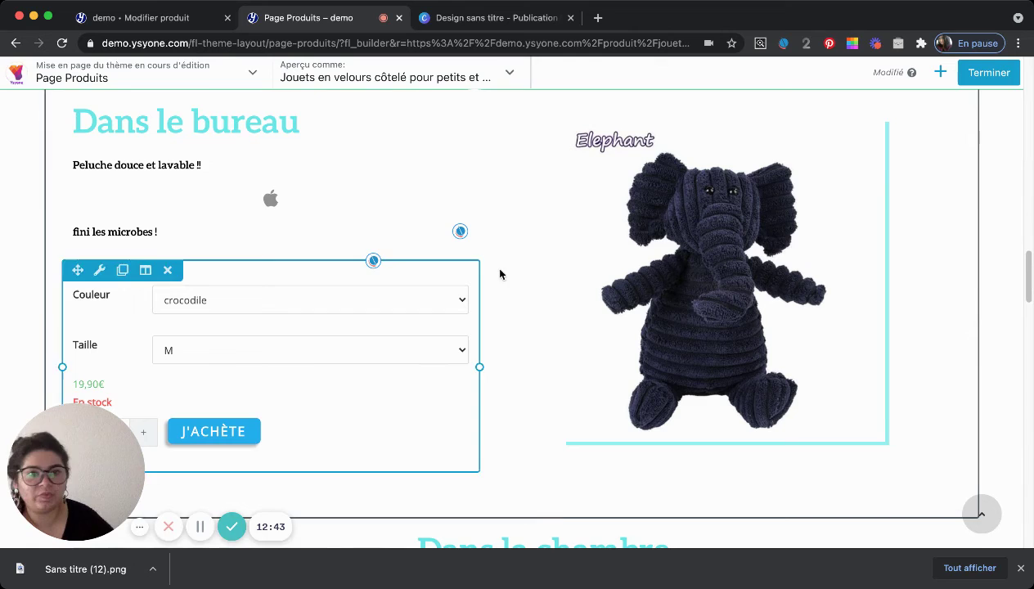
scroll(515, 261, up, 2)
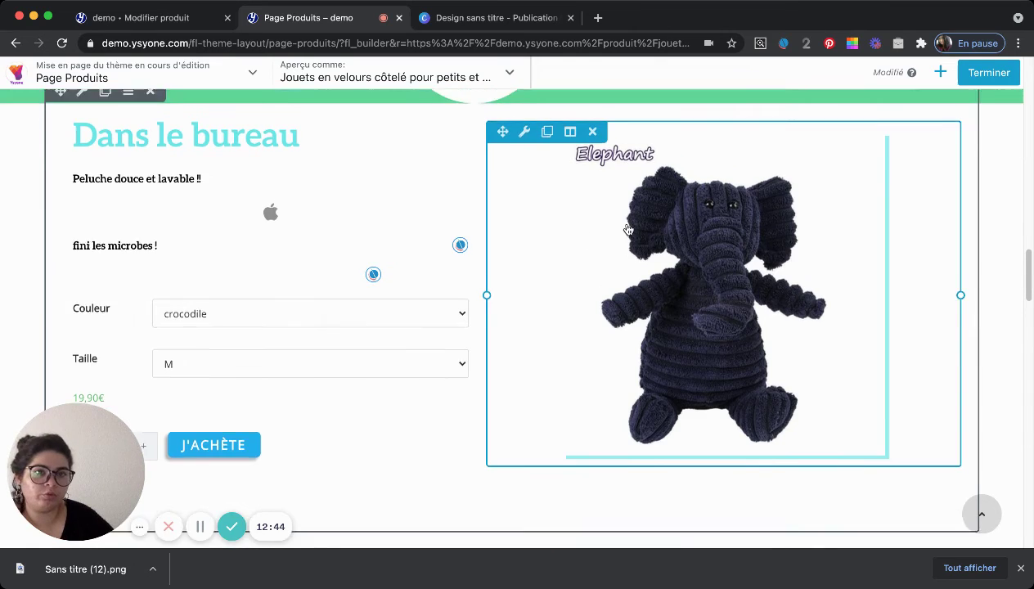
click(527, 190)
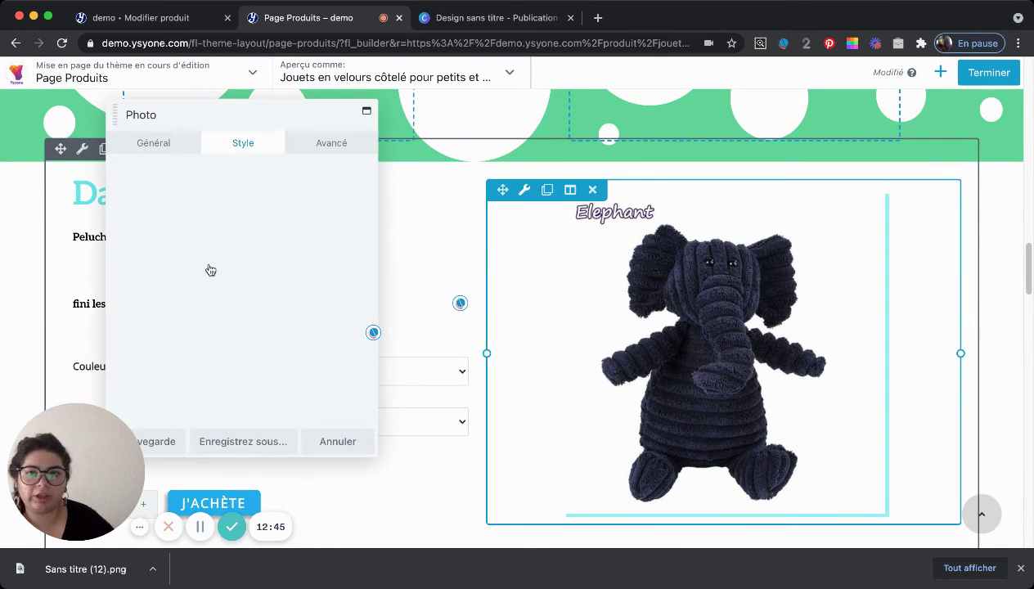
click(225, 403)
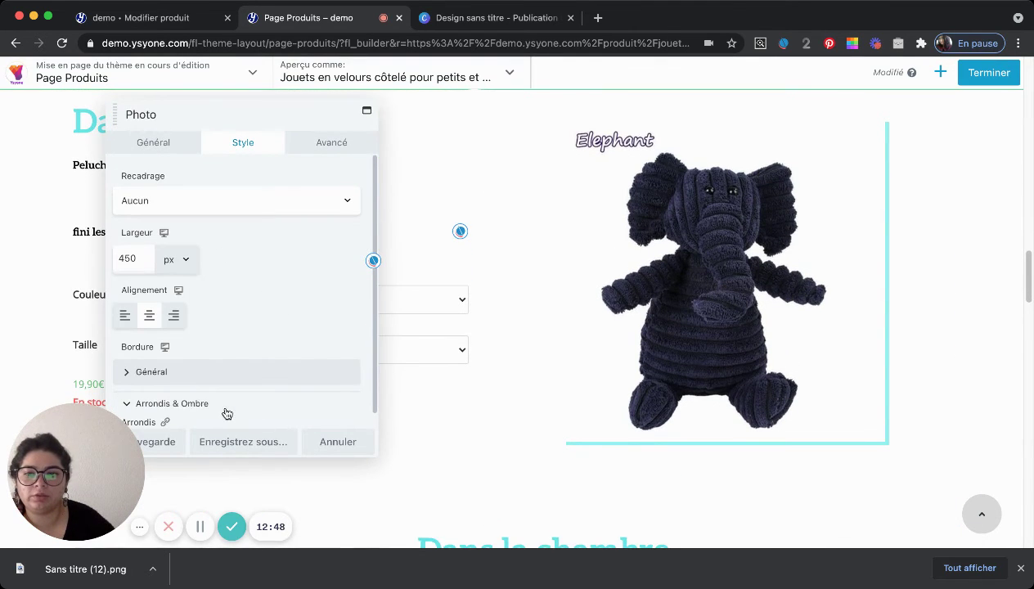
scroll(263, 352, down, 3)
- Try the green #5dd898 as the elephant photo's box shadow colour
click(263, 347)
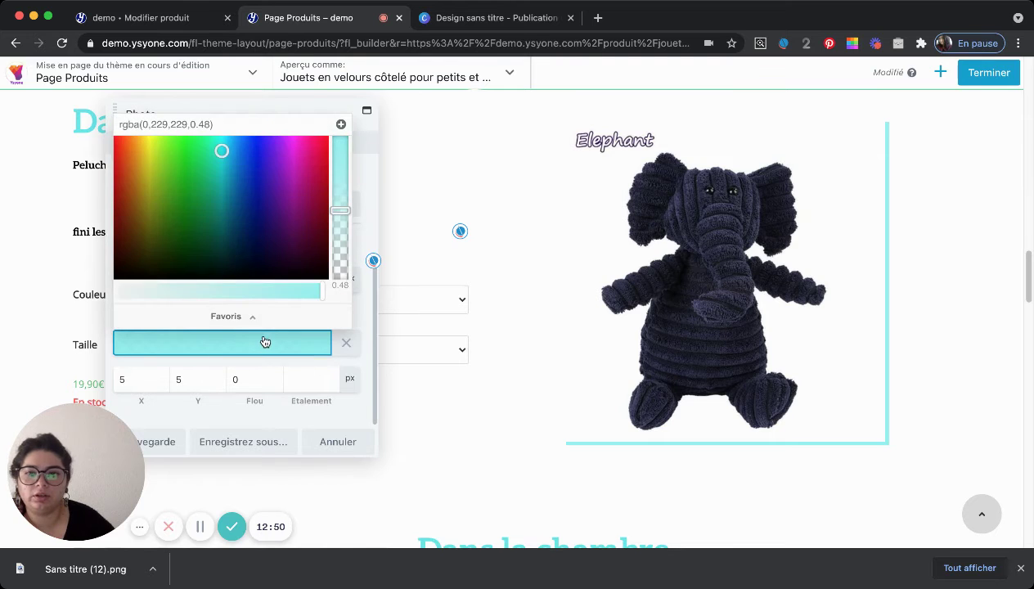
triple_click(232, 123)
text(#5dd898)
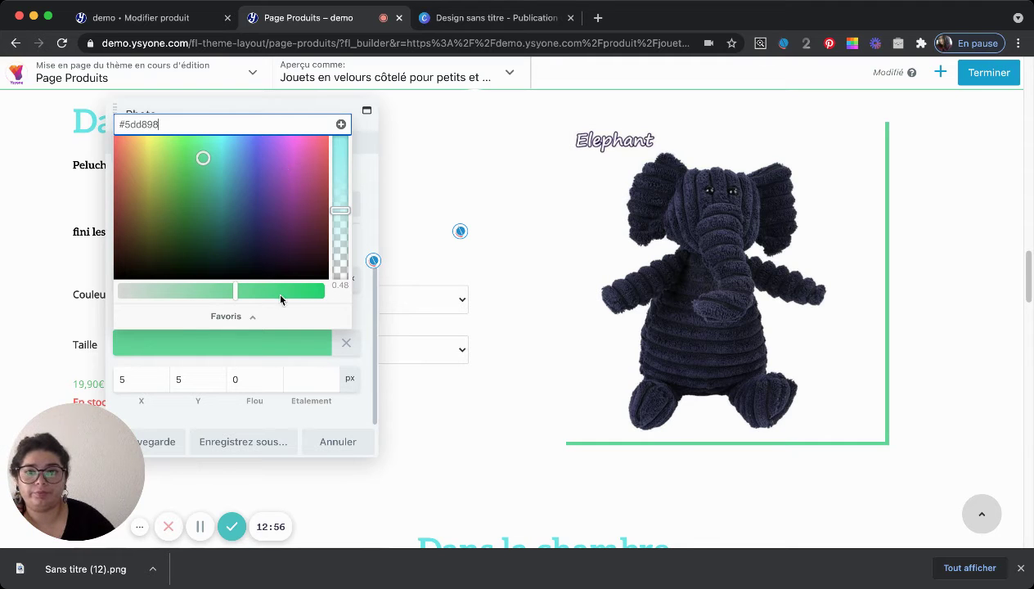
click(295, 363)
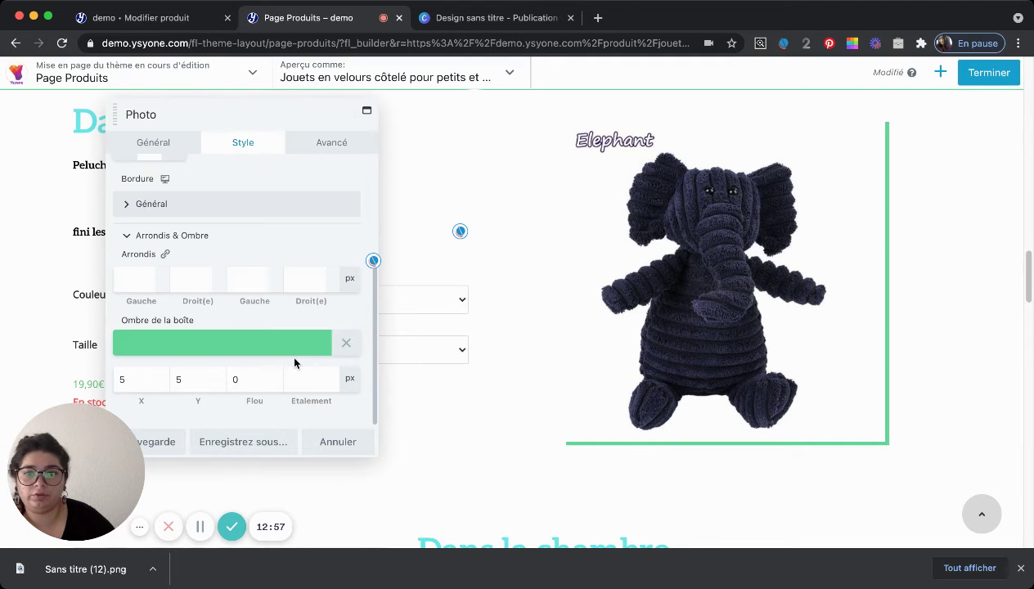
- Remove the elephant photo's box shadow colour and save the photo settings
click(342, 347)
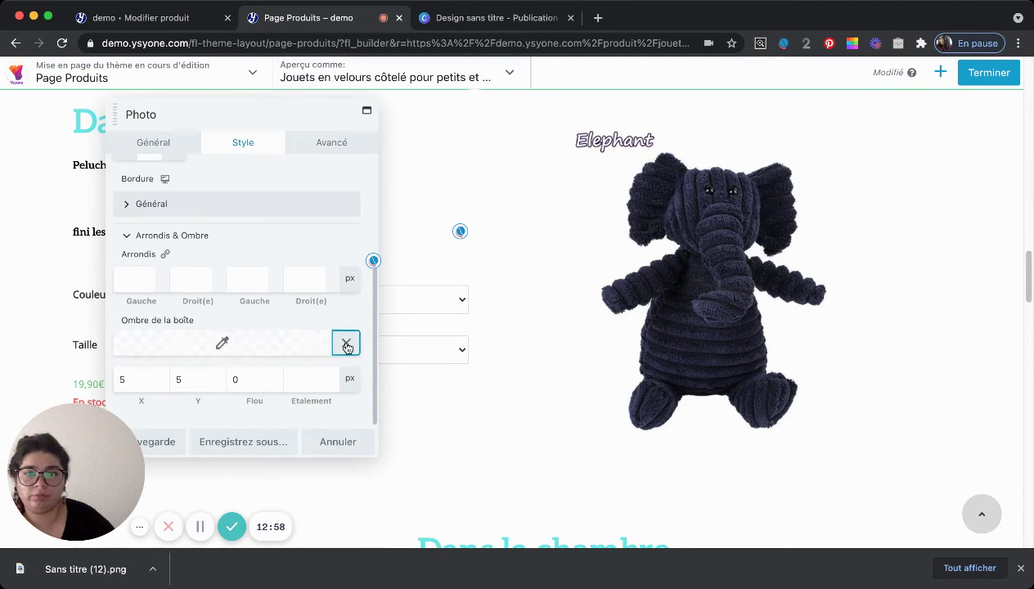
click(203, 236)
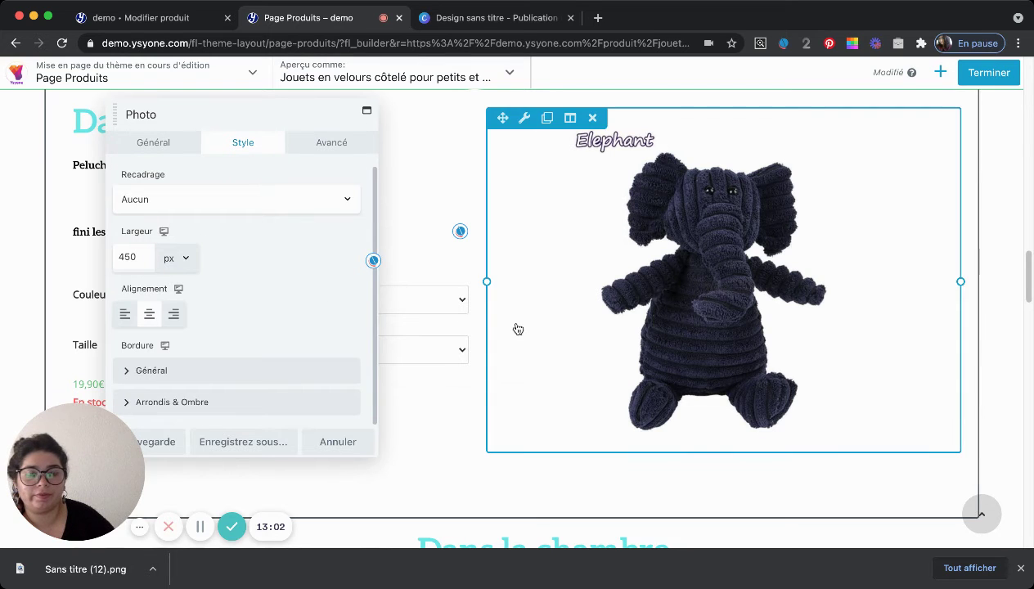
click(168, 441)
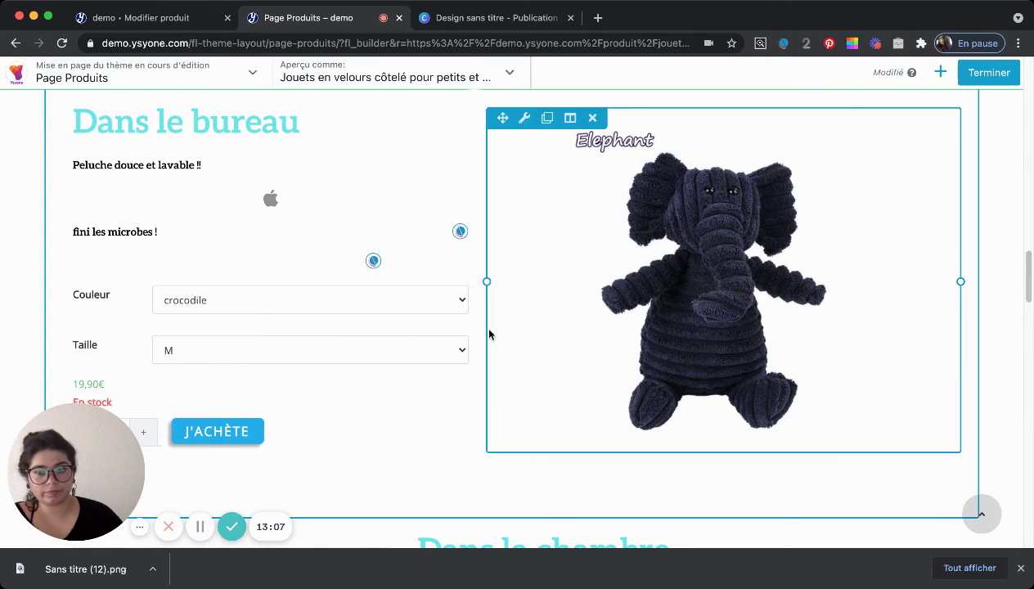
- Set the background colour of the "J'achète" button in the elephant row to #5dd898 and save the button settings
click(208, 443)
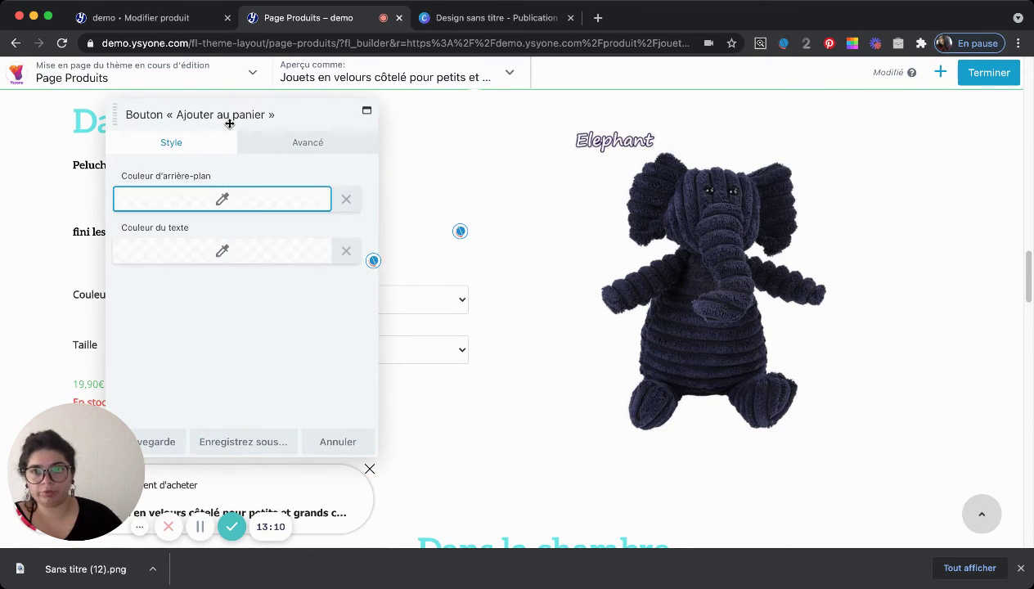
drag(229, 120, 532, 151)
click(520, 227)
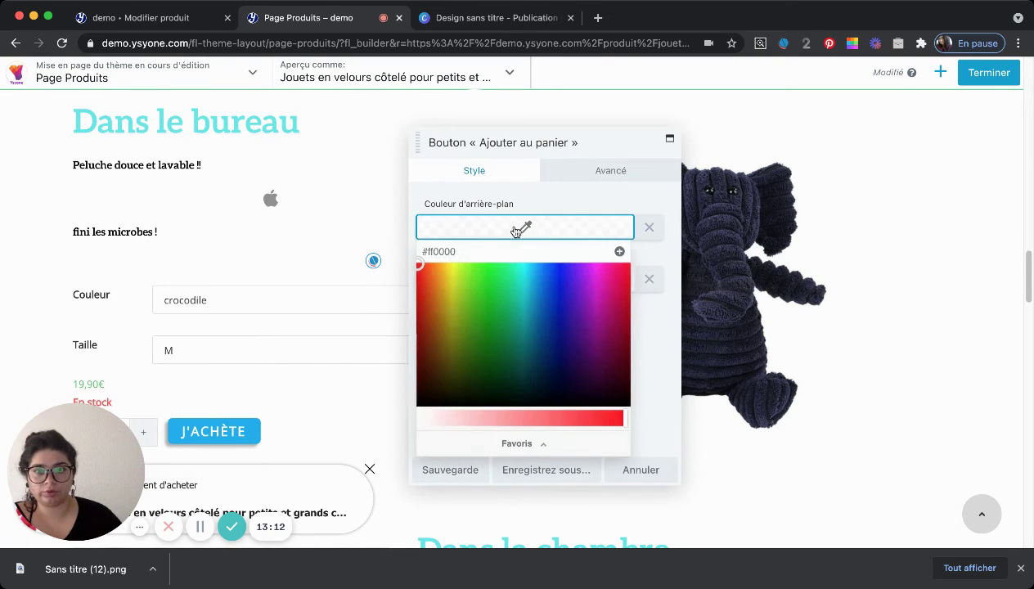
triple_click(479, 253)
text(#1de888)
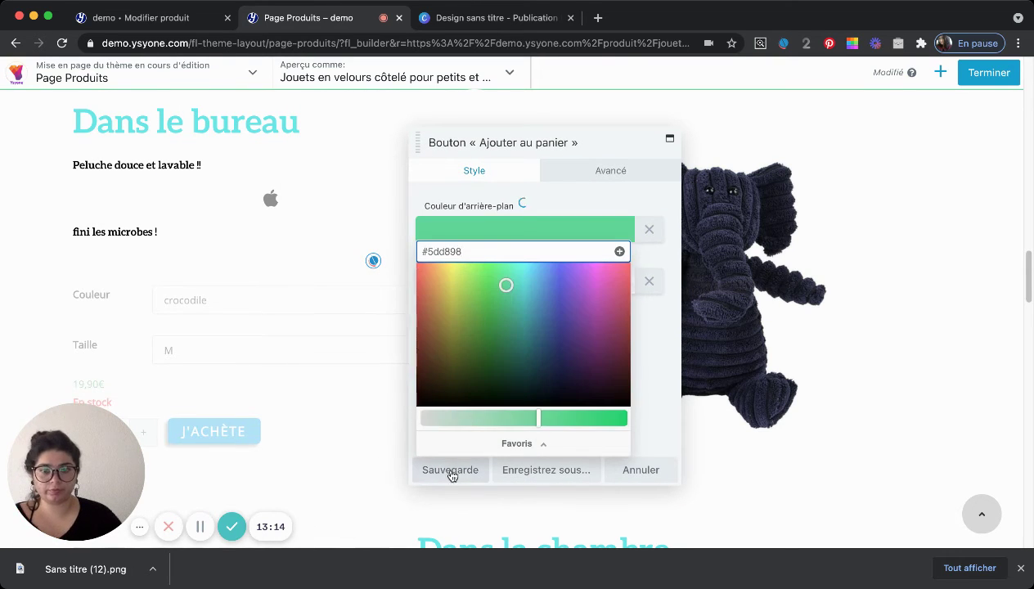
click(451, 470)
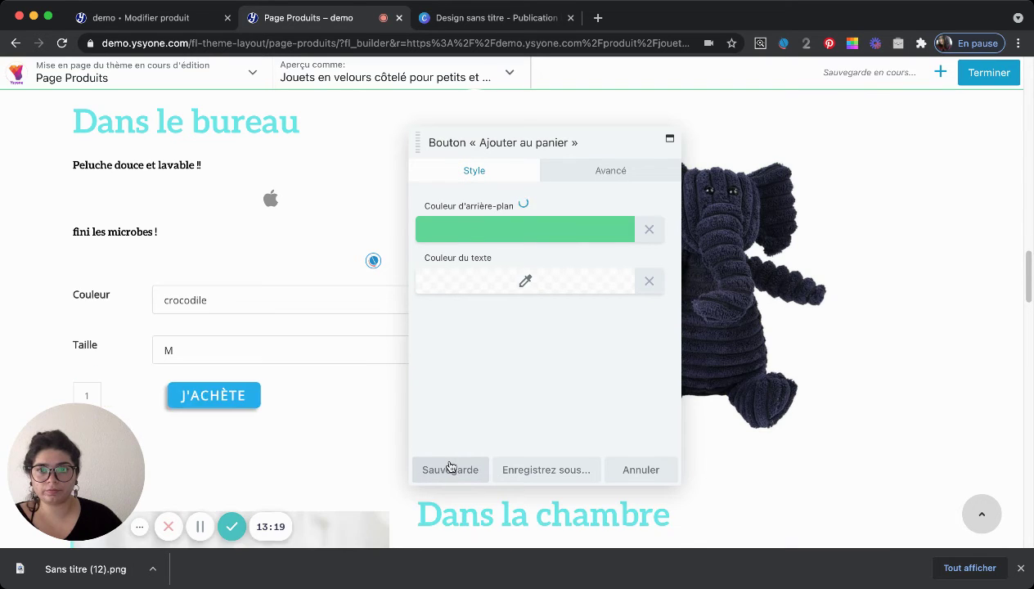
click(449, 467)
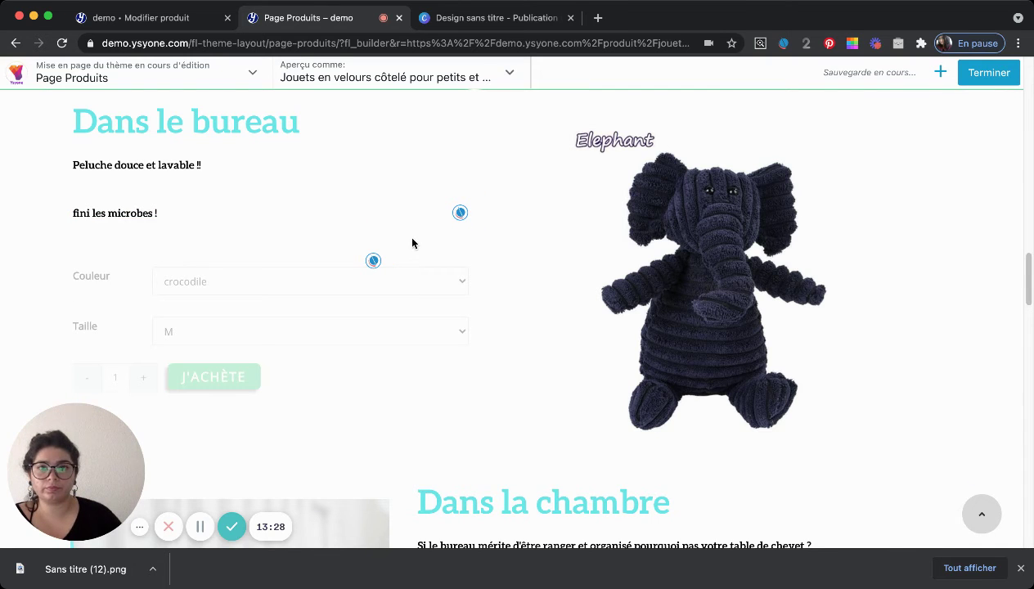
- Replace the "Dans le bureau" heading text with "Animal au choix"
scroll(412, 243, up, 1)
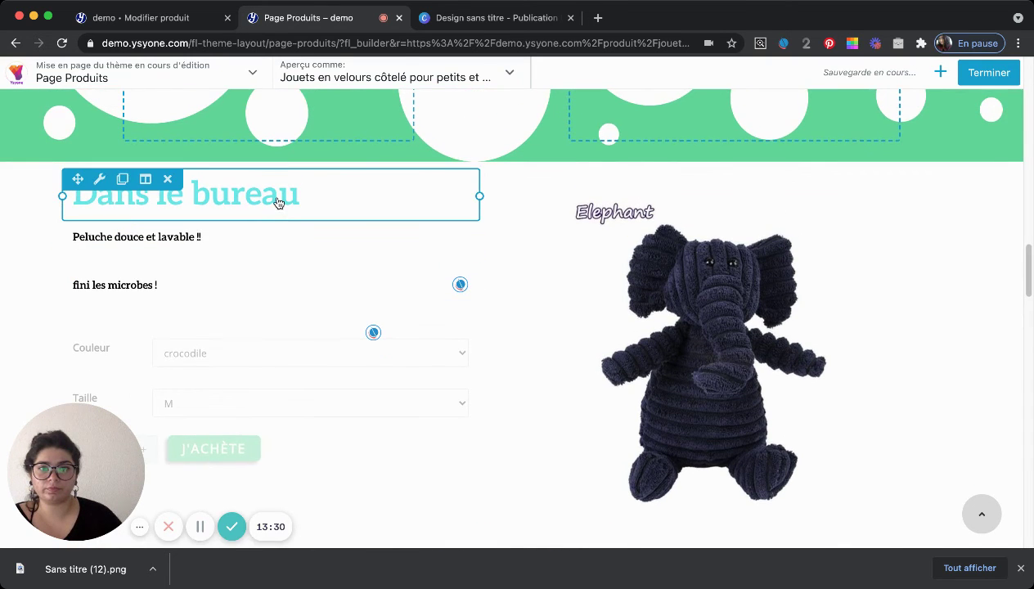
click(278, 202)
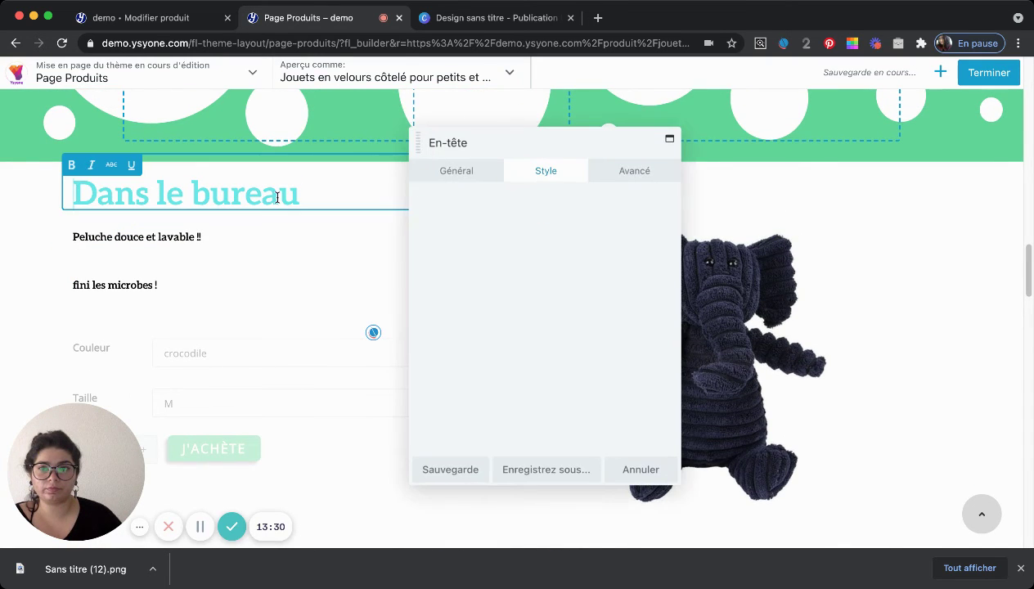
click(482, 175)
double_click(480, 230)
triple_click(482, 230)
text(A)
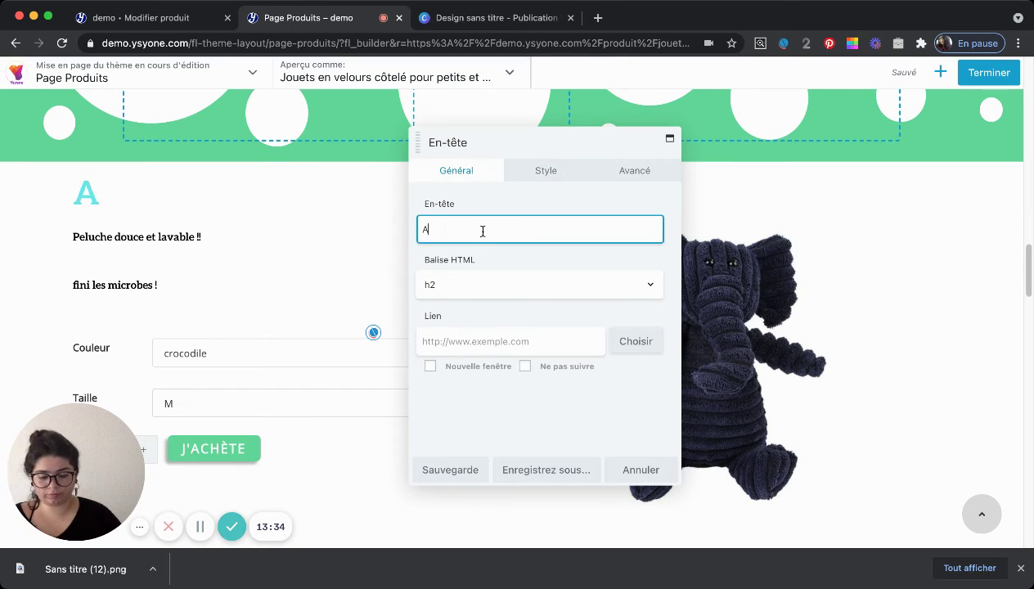
text(nimal a)
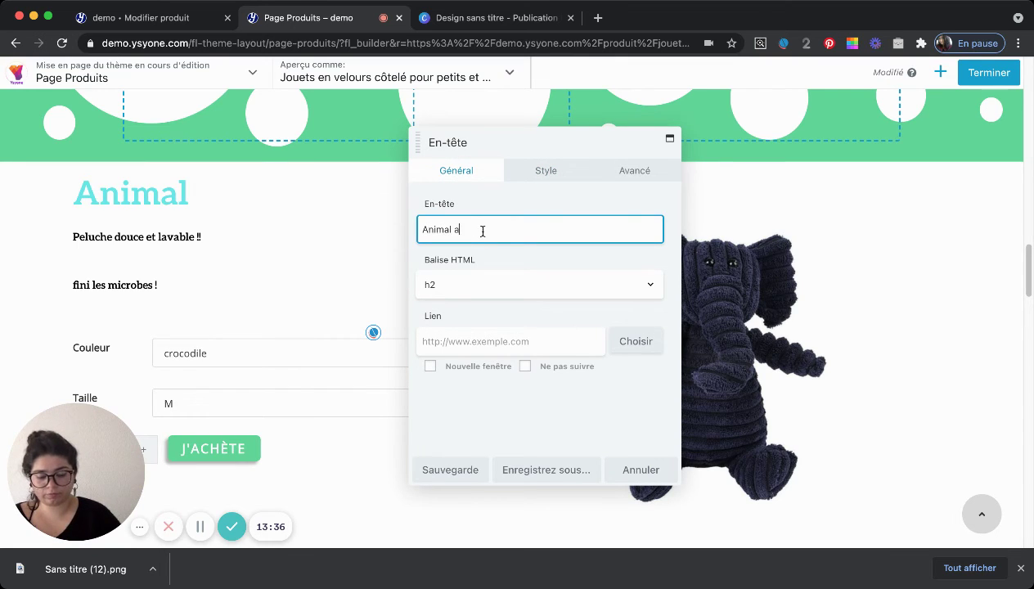
text(u choix)
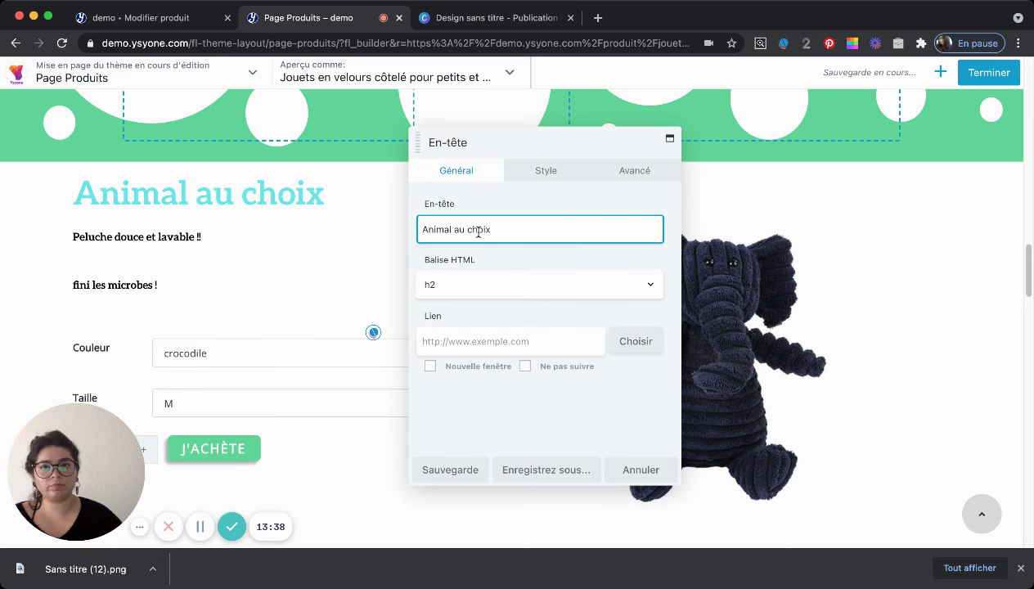
- Set the "Animal au choix" heading colour to #5dd898 and save the heading settings
click(558, 169)
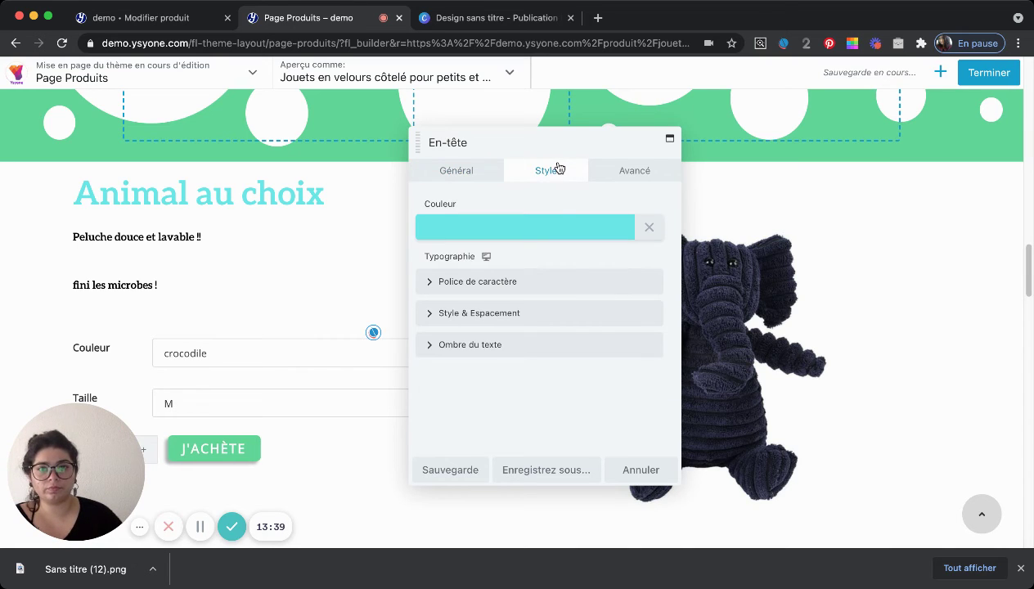
click(548, 224)
triple_click(458, 251)
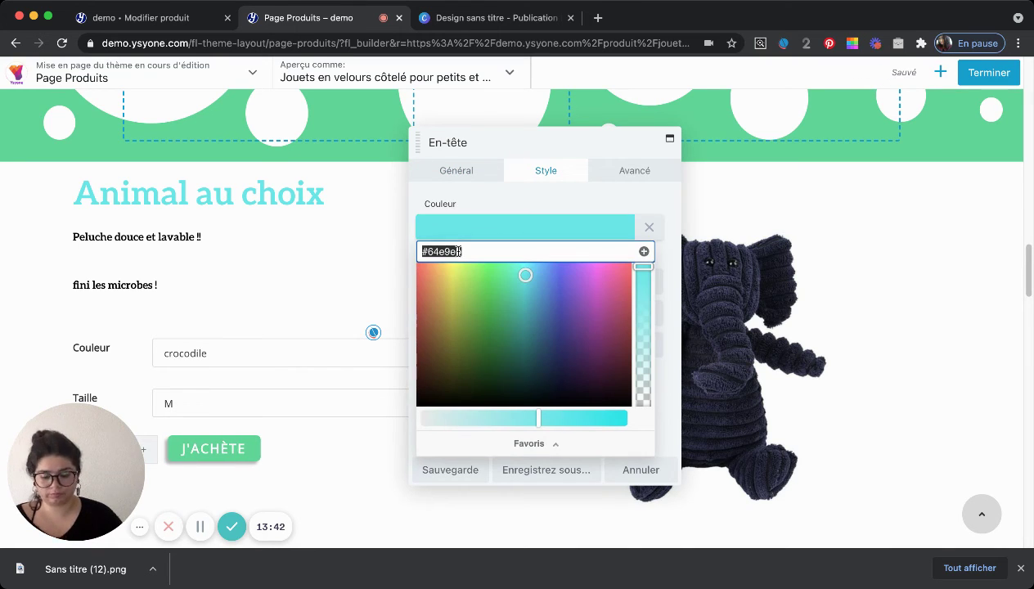
text(#5dd898)
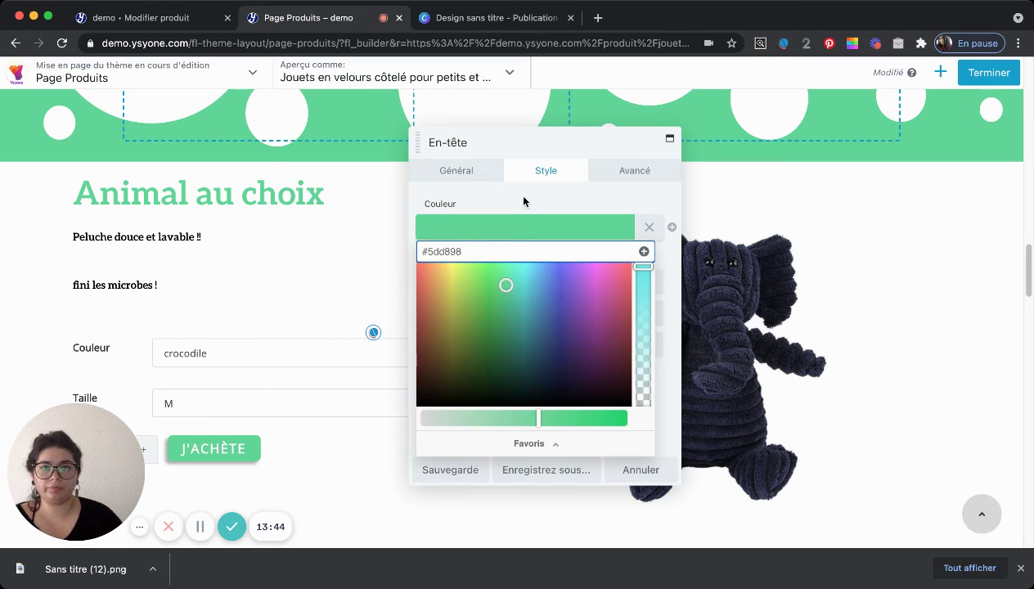
click(445, 470)
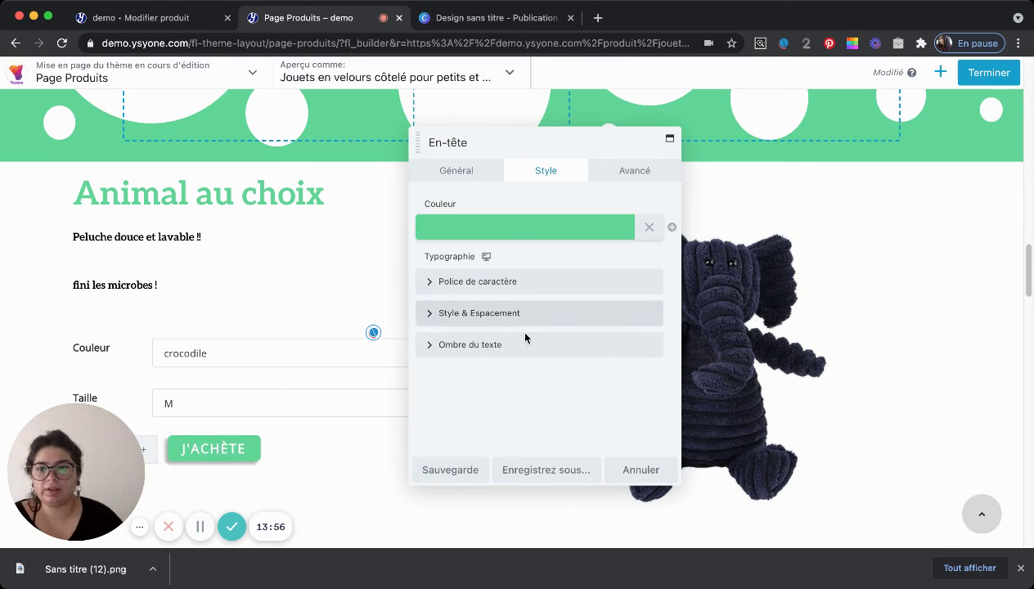
click(450, 470)
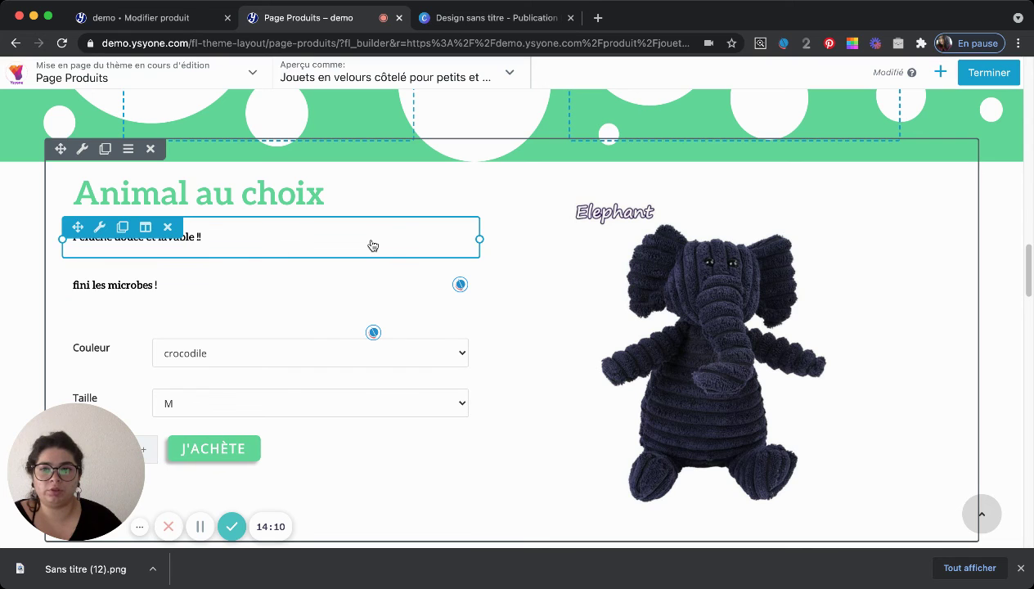
- Append "Fini les microbes" and one green microbe emoji to the "Peluche douce et lavable !!" text and save it
click(236, 242)
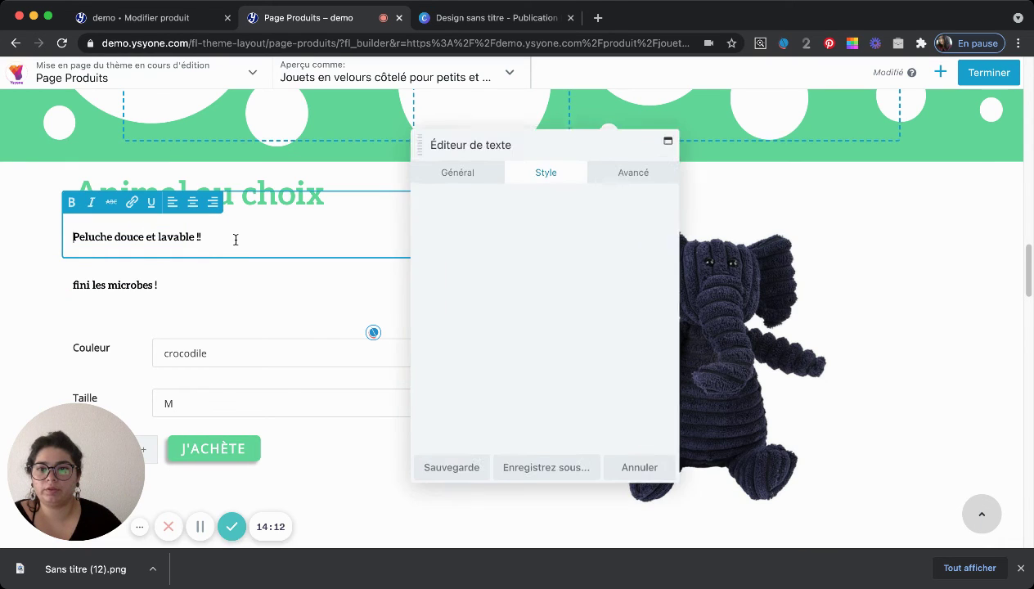
text(Fini les microbes)
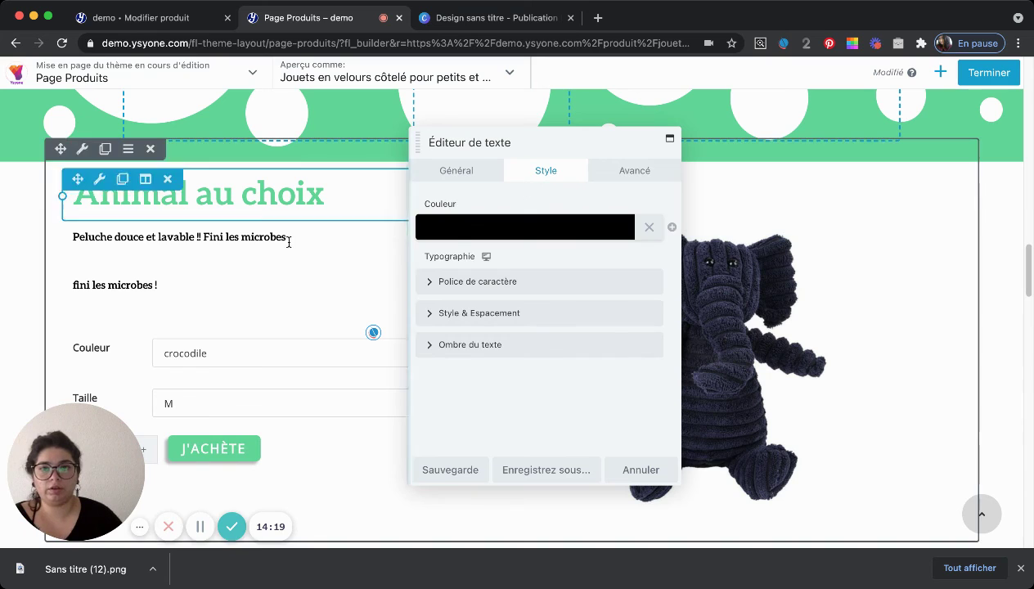
click(456, 170)
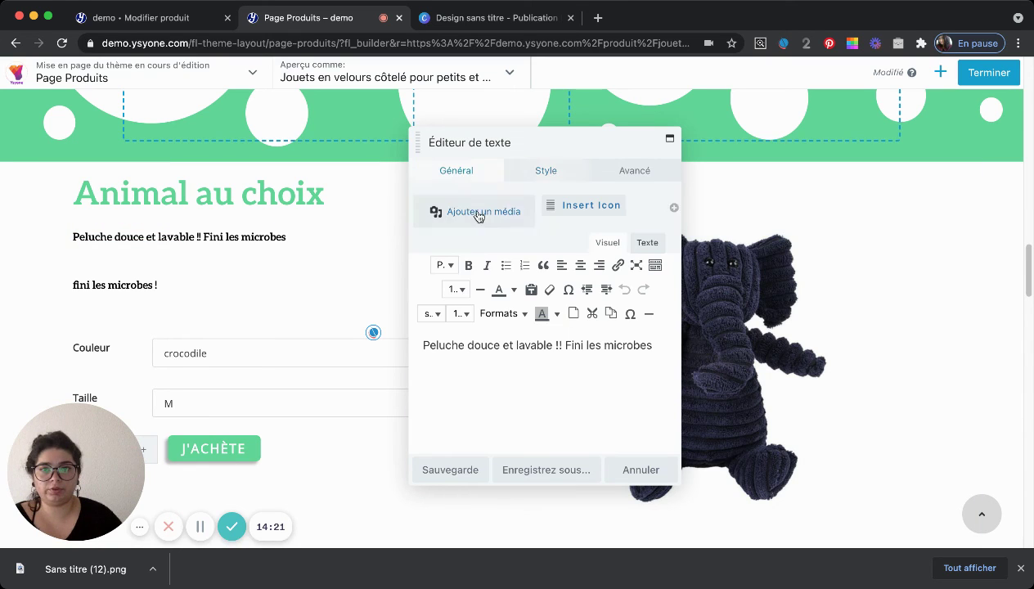
click(658, 346)
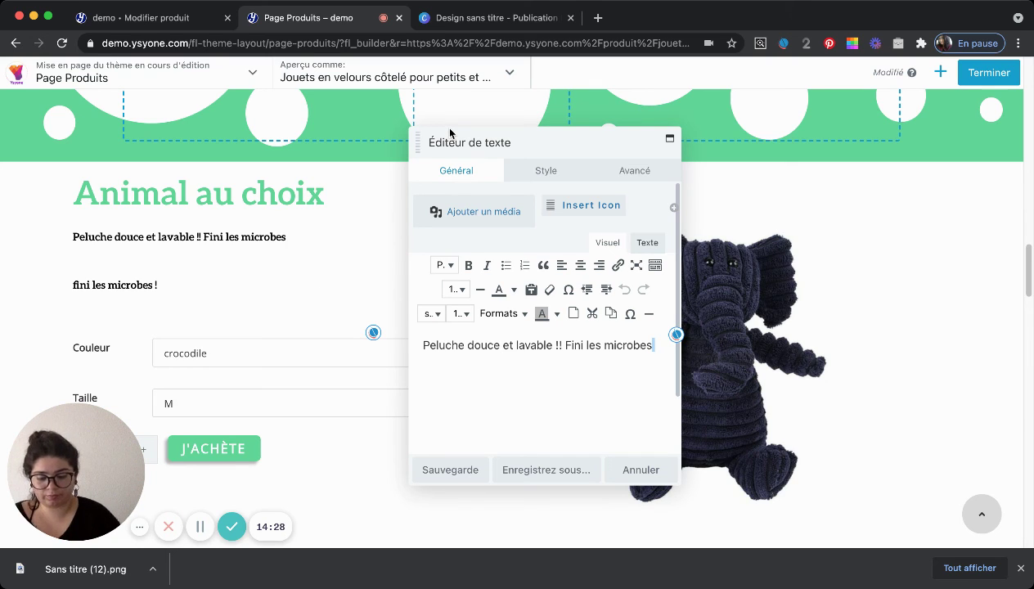
click(121, 234)
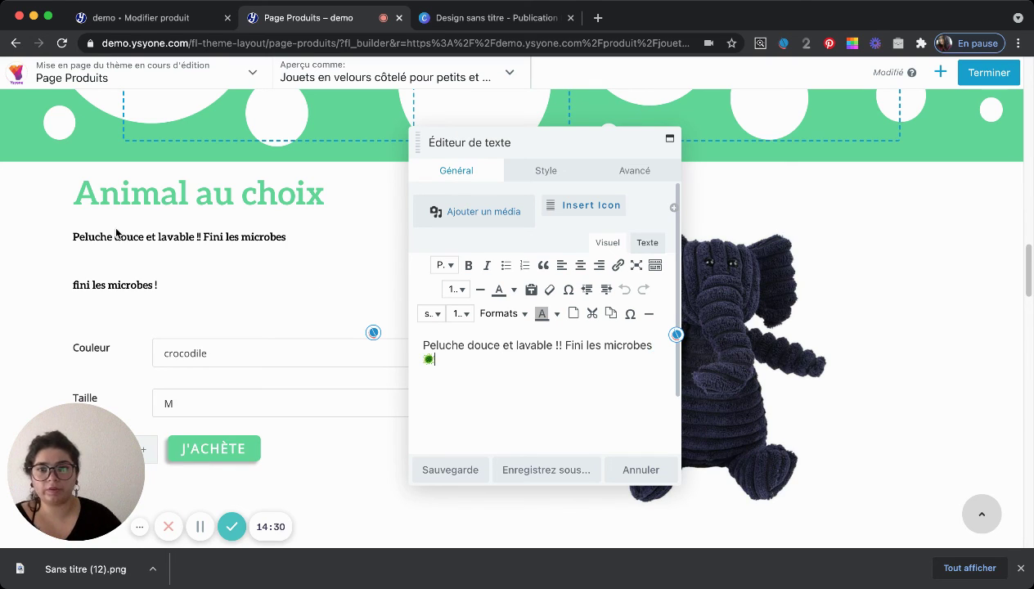
click(124, 236)
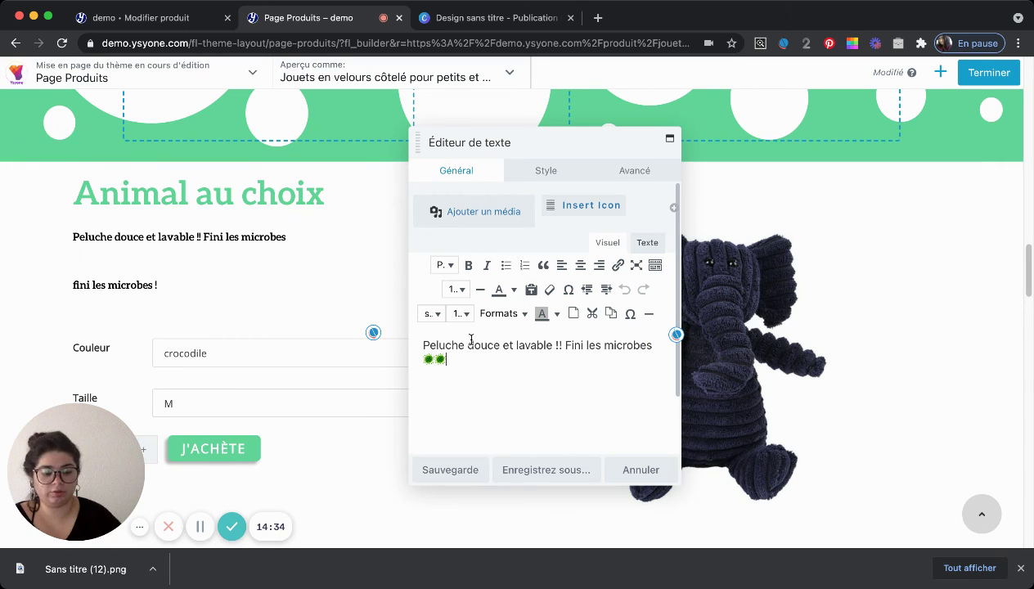
key(BackSpace)
click(464, 483)
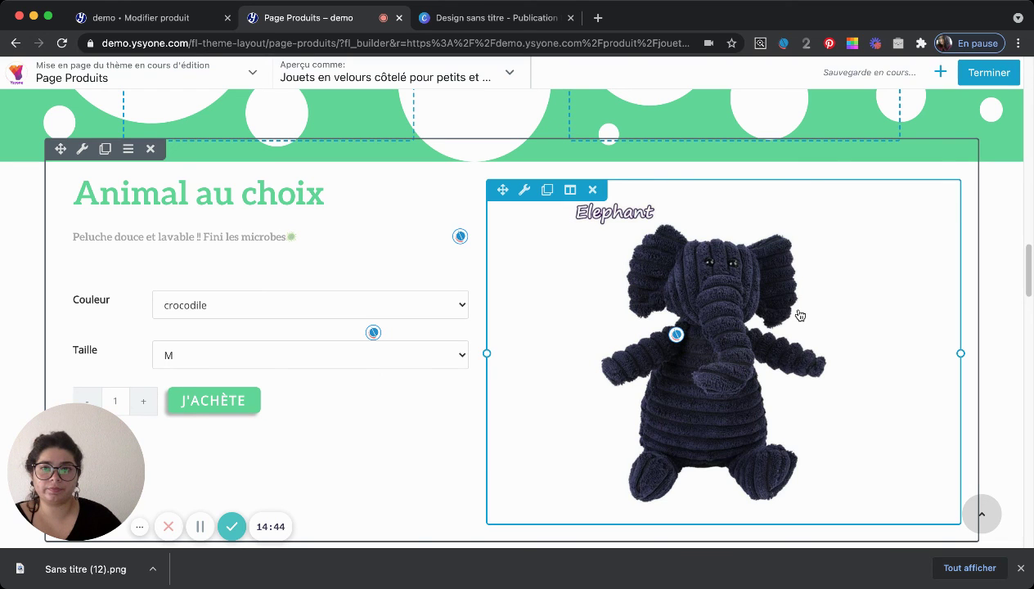
- Delete the whole "Dans la chambre" row with the wireless charger photo
scroll(799, 315, down, 5)
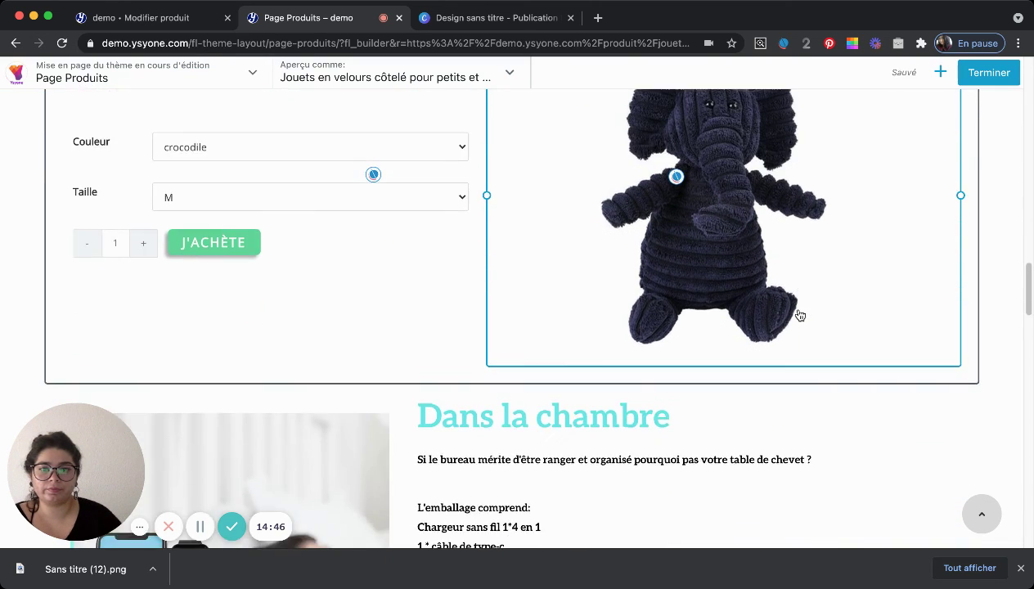
scroll(800, 316, down, 3)
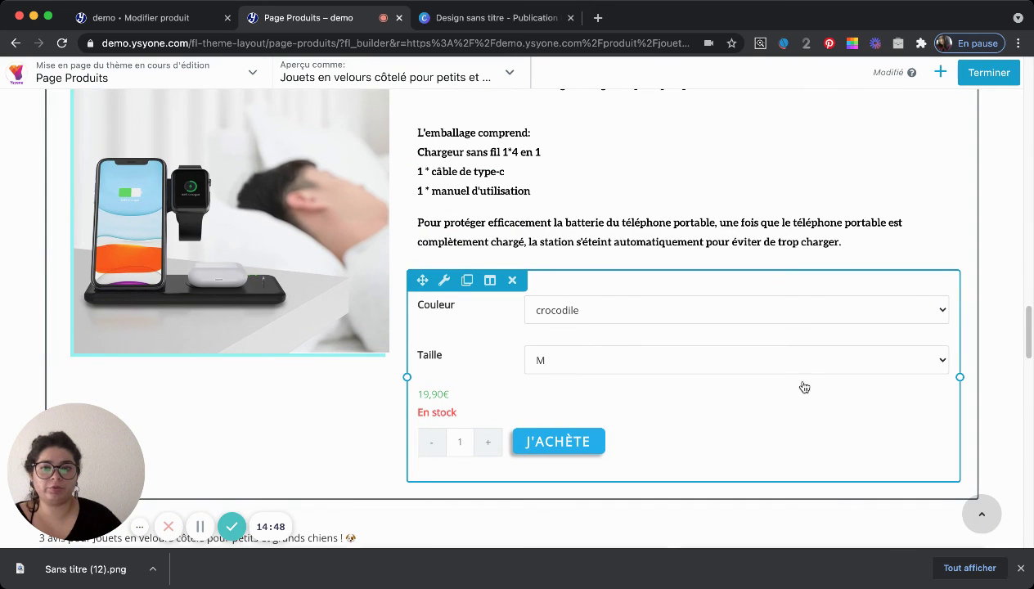
scroll(655, 259, up, 2)
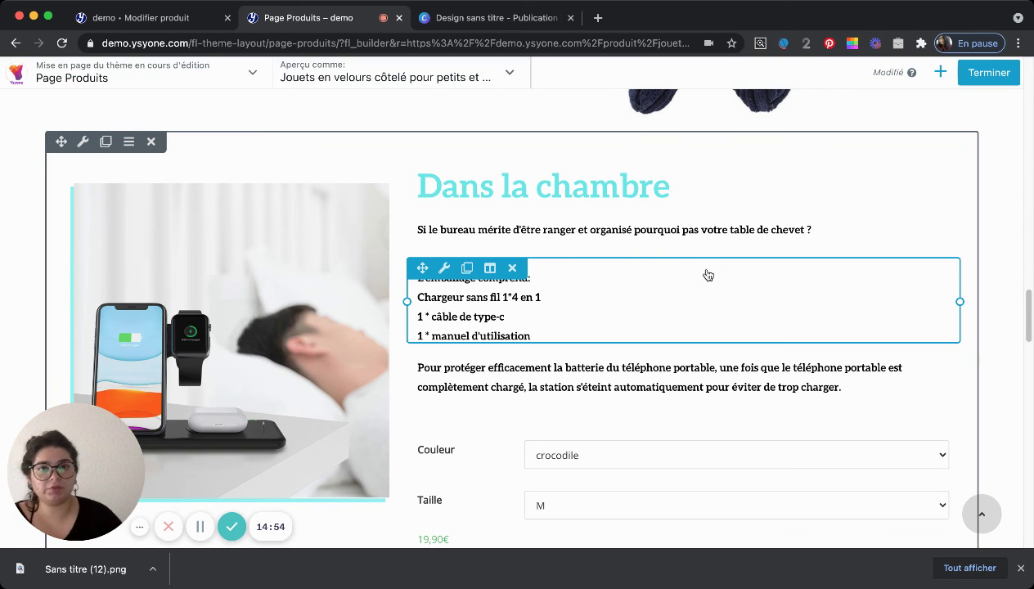
scroll(707, 275, up, 1)
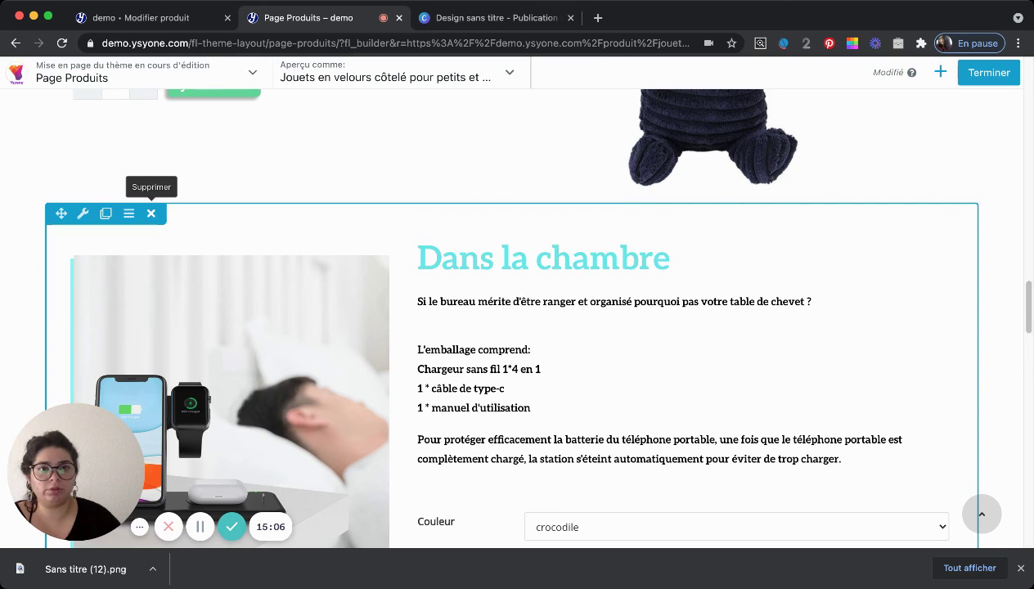
click(151, 212)
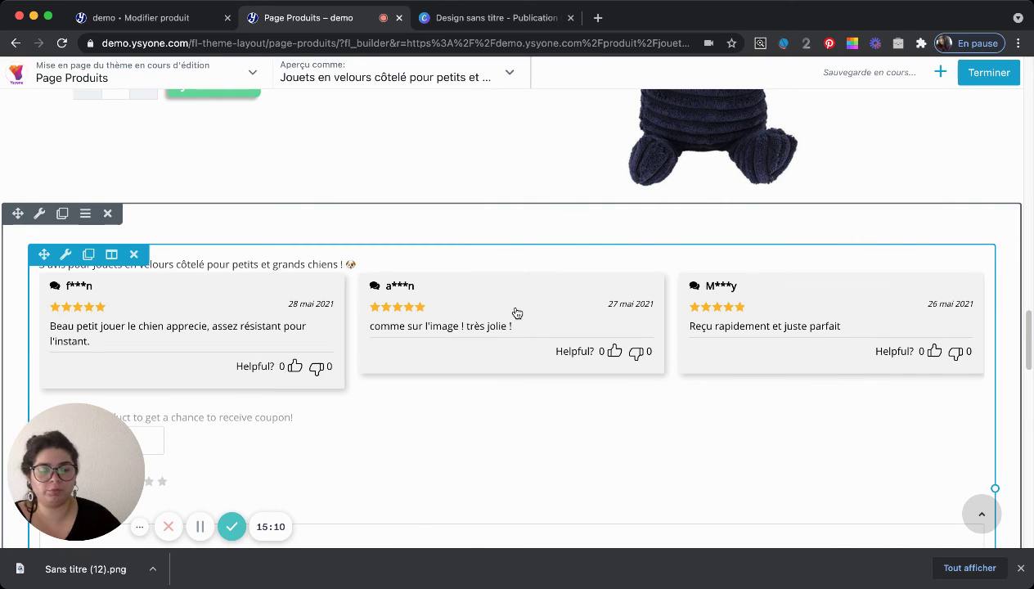
- Look over the page from the customer reviews section up to the main crocodile product photo
scroll(517, 313, down, 2)
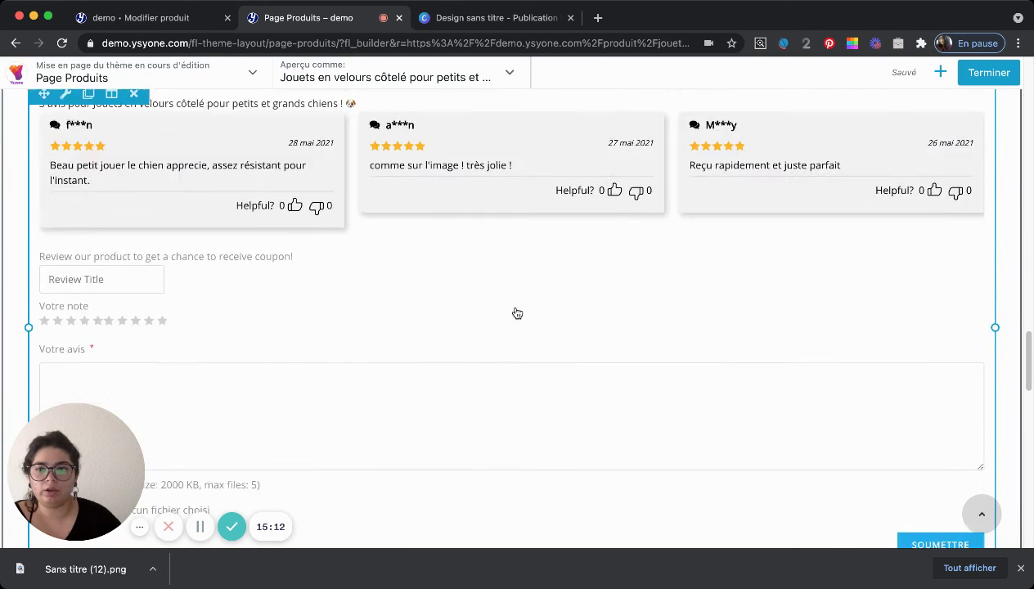
scroll(516, 313, up, 1)
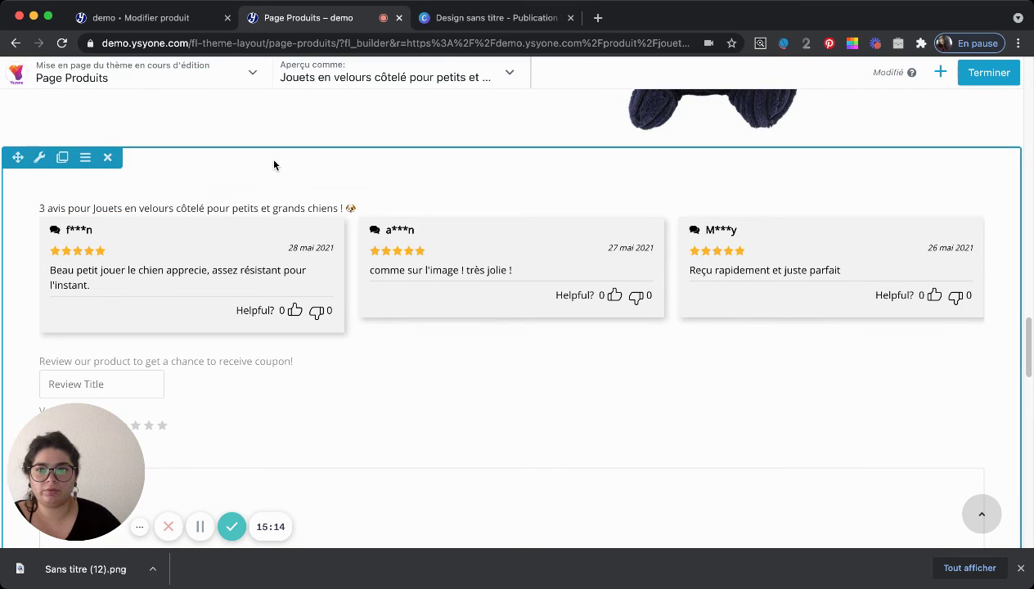
scroll(293, 159, up, 2)
scroll(295, 161, up, 1)
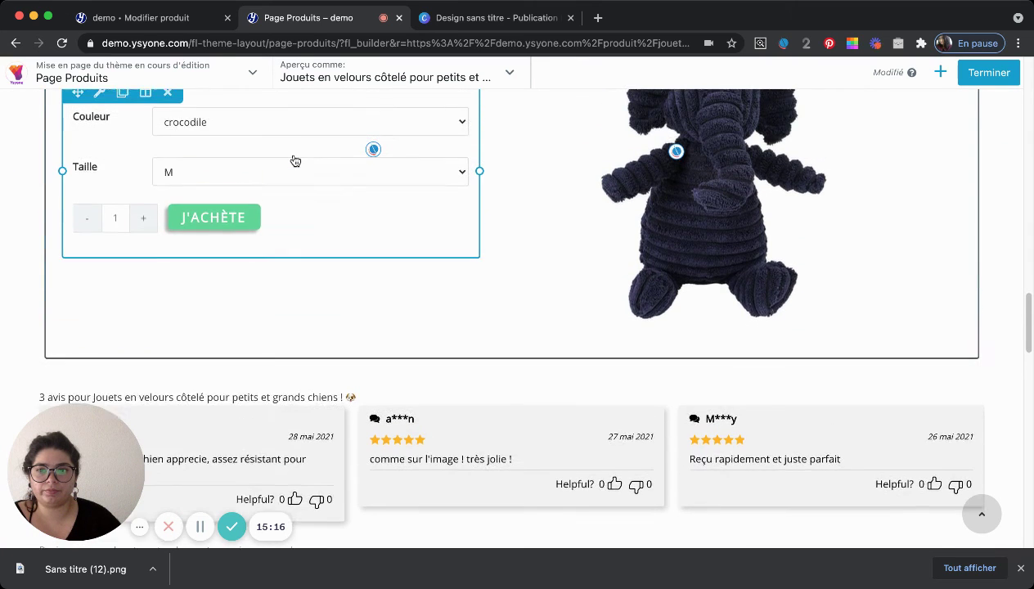
scroll(360, 247, up, 2)
scroll(359, 247, up, 10)
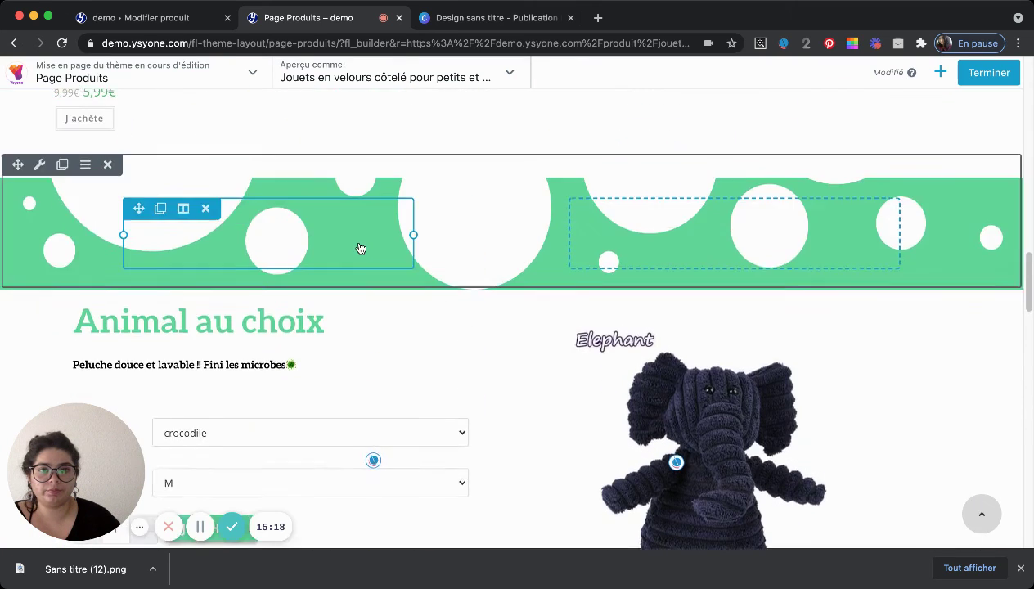
scroll(359, 247, up, 10)
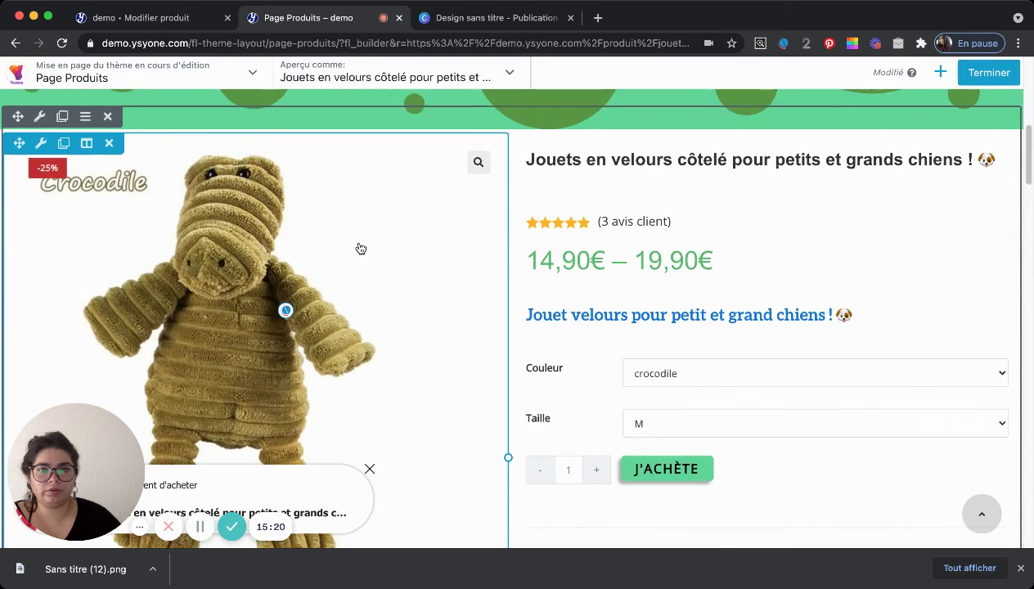